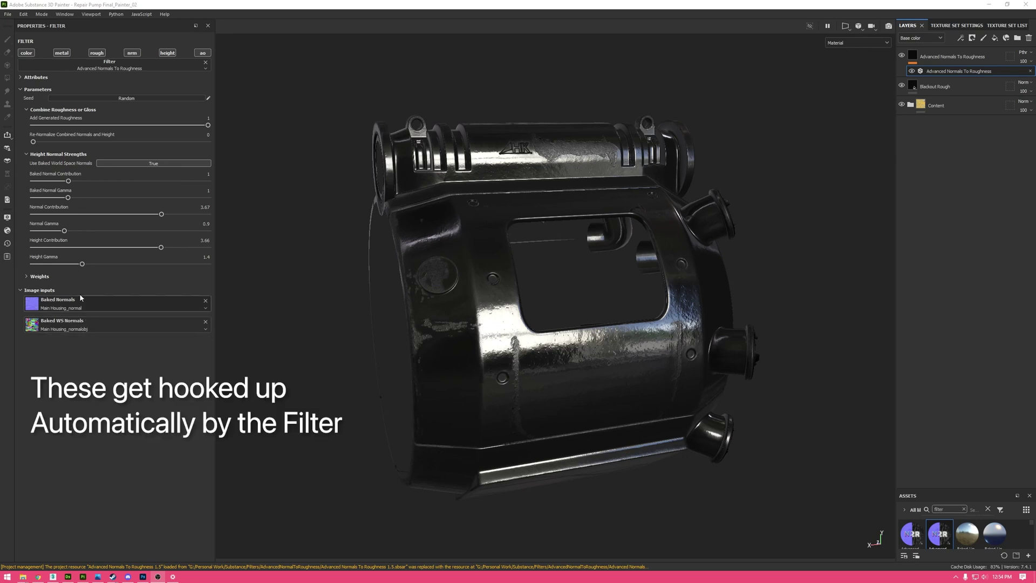
Toggle Use Baked World Space Normals to False and back to True, and check the Weights parameters.
click(158, 163)
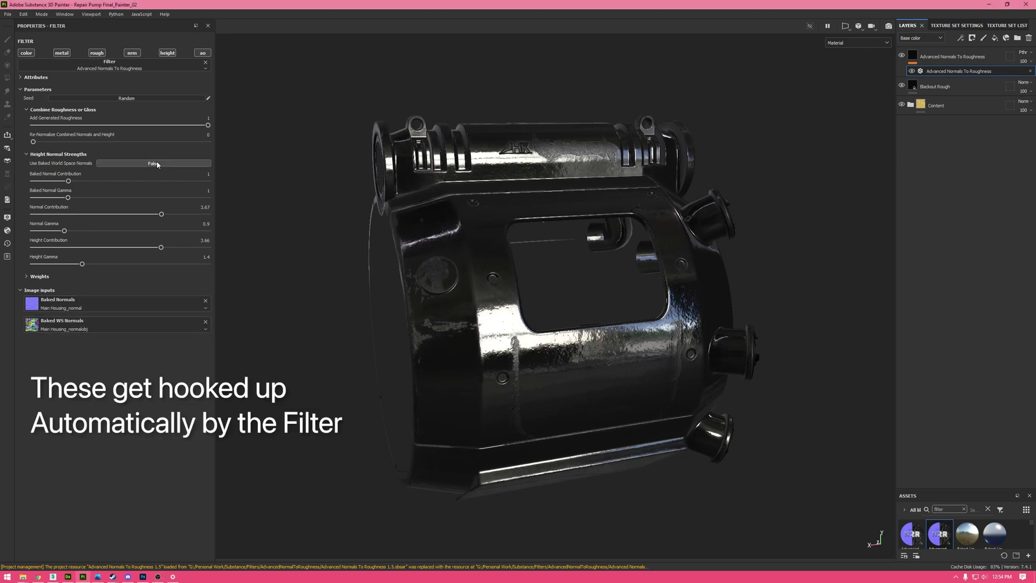
click(157, 164)
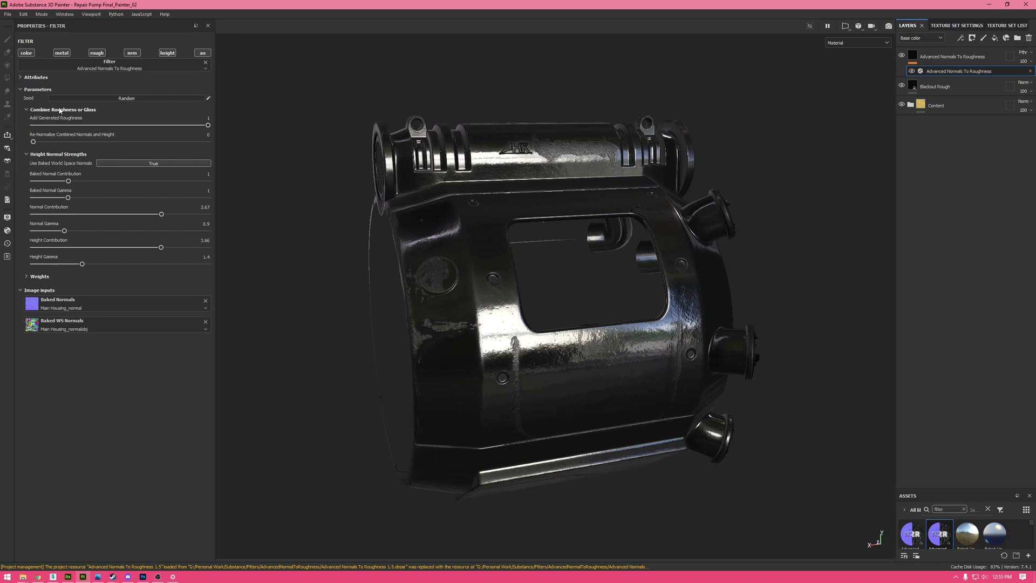
click(40, 276)
click(40, 277)
Hide the Advanced Normals To Roughness layer and view the model's Roughness channel alone.
scroll(529, 204, up, 2)
alt+middle_drag(527, 209, 484, 255)
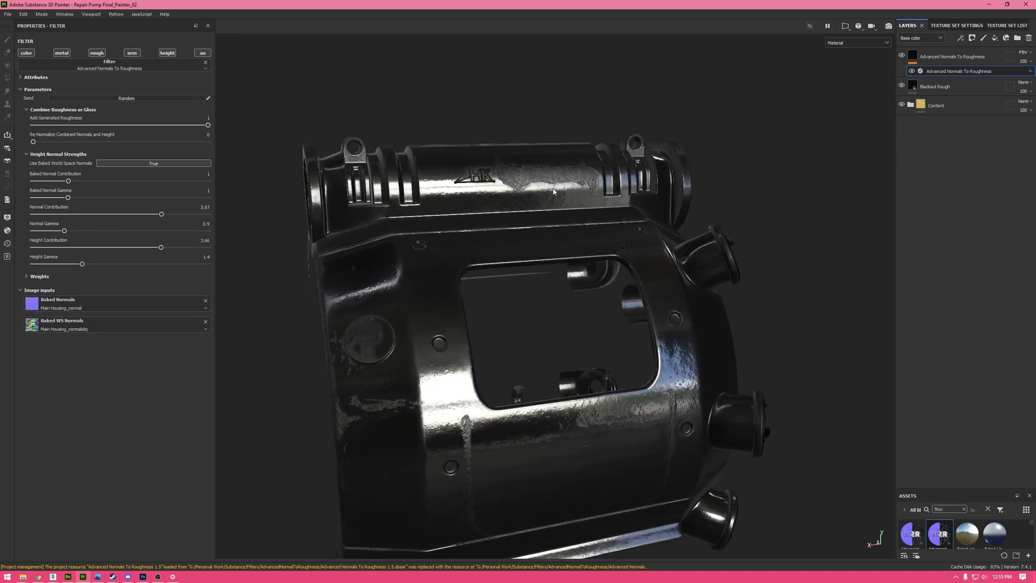
alt+drag(484, 256, 535, 225)
scroll(534, 224, up, 1)
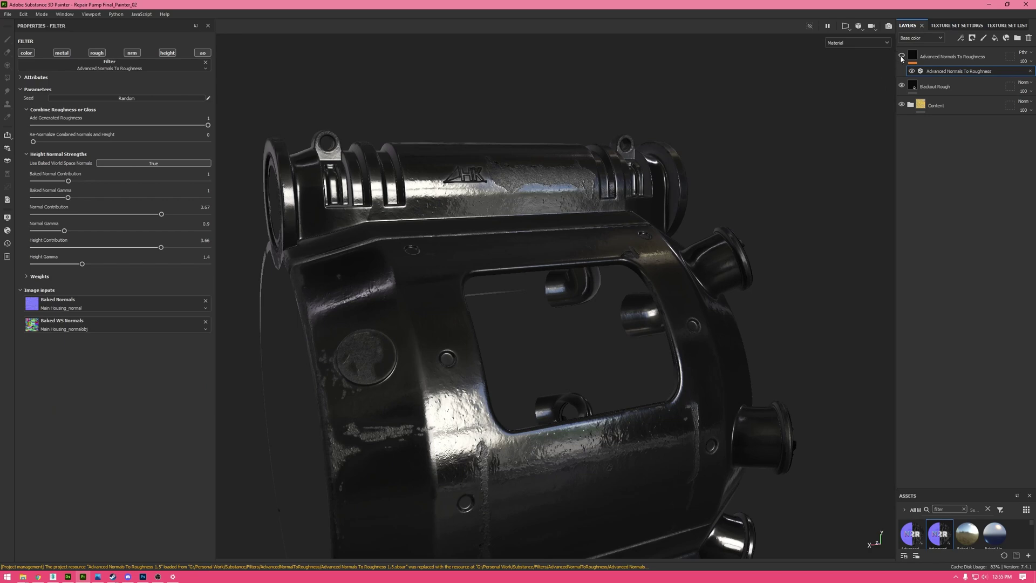
alt+drag(720, 105, 743, 124)
click(859, 43)
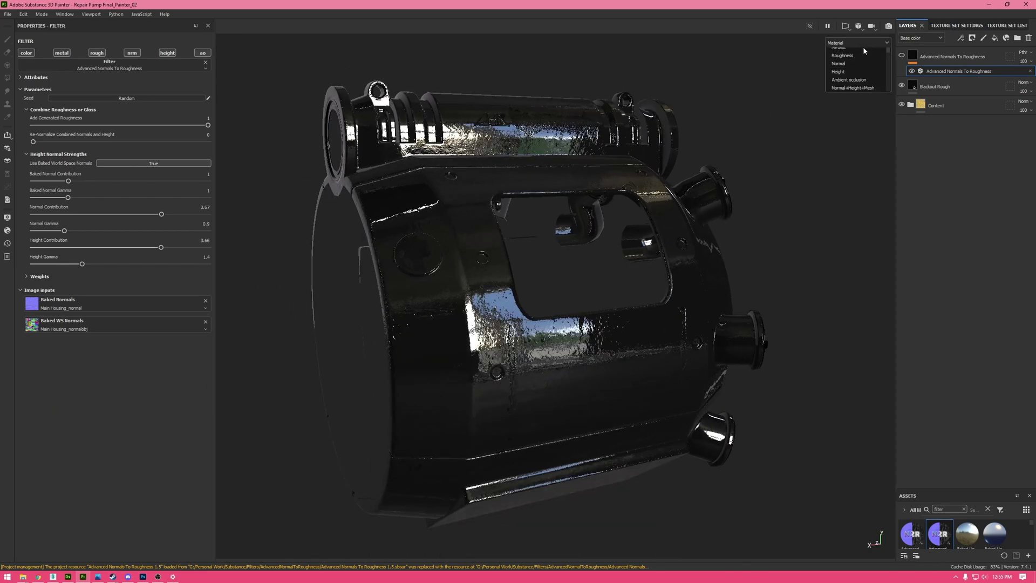
click(848, 89)
alt+drag(586, 181, 594, 177)
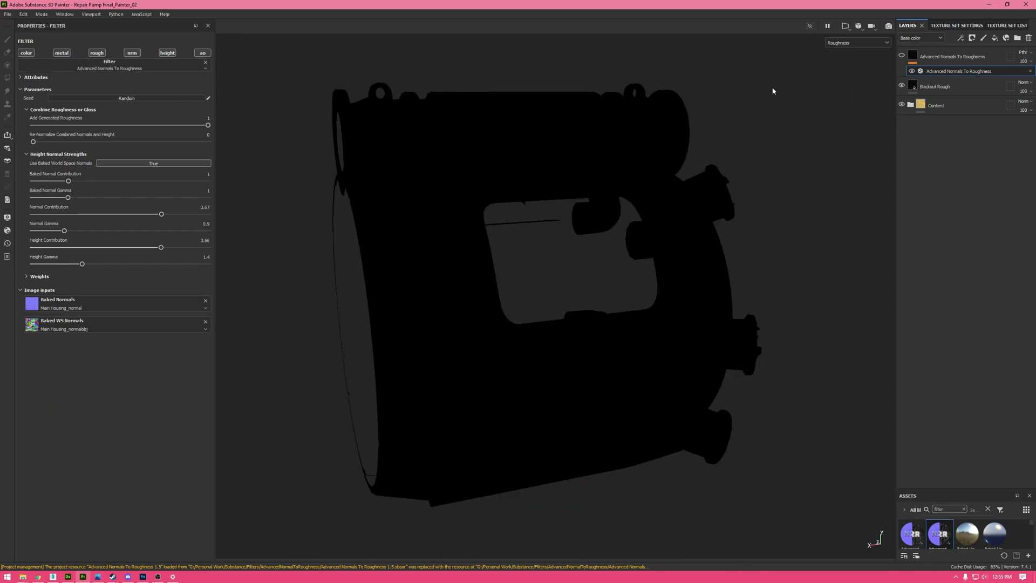
View the Normal channel alone and inspect the housing's surface detail up close.
click(858, 42)
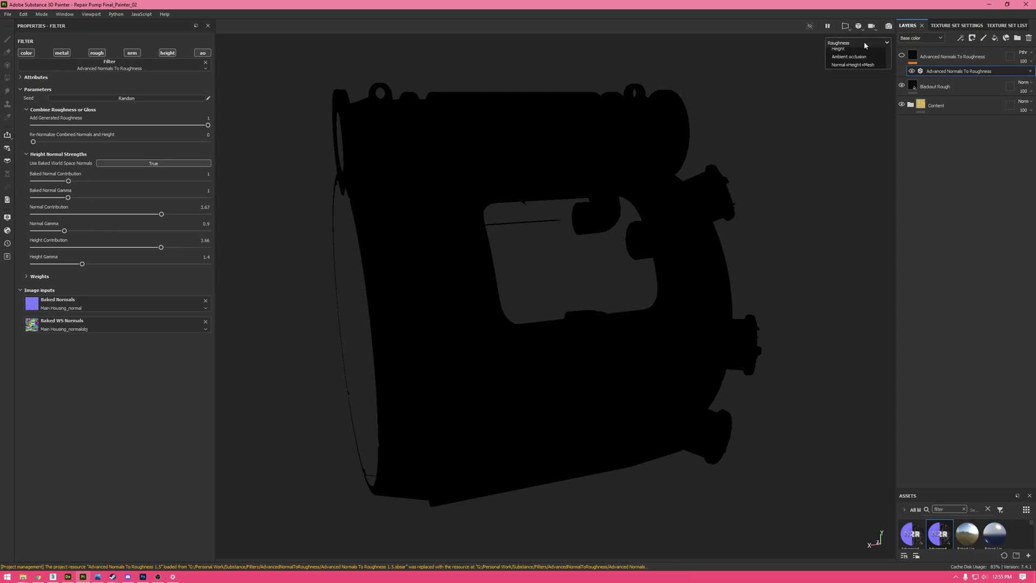
click(854, 102)
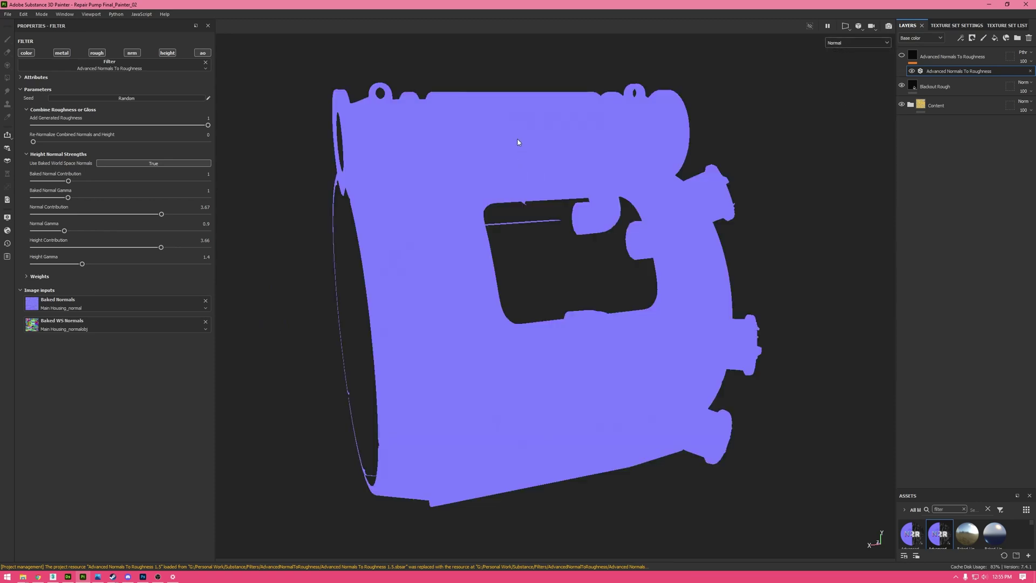
scroll(484, 164, up, 8)
scroll(494, 254, up, 3)
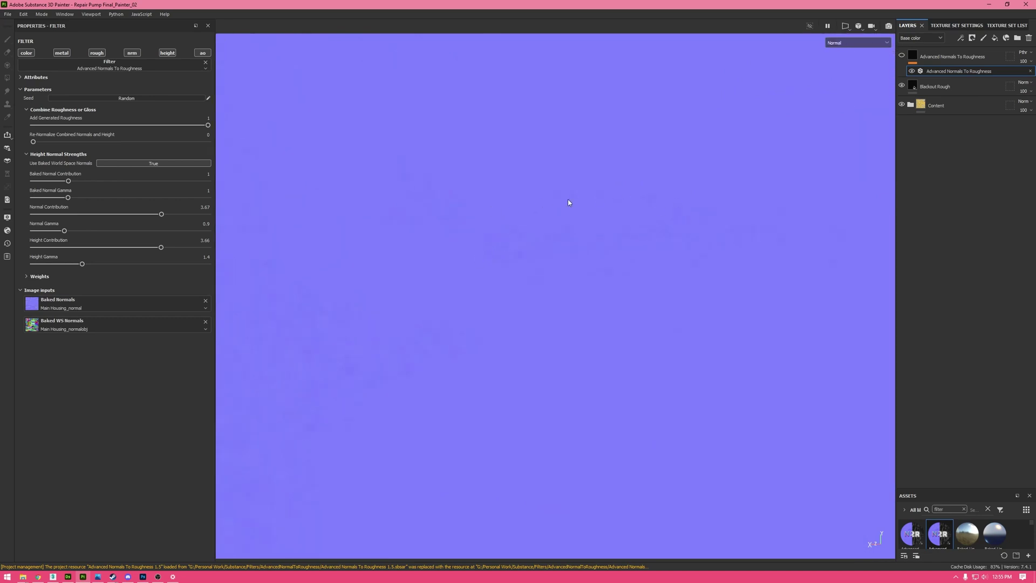
scroll(495, 236, down, 3)
scroll(416, 247, down, 2)
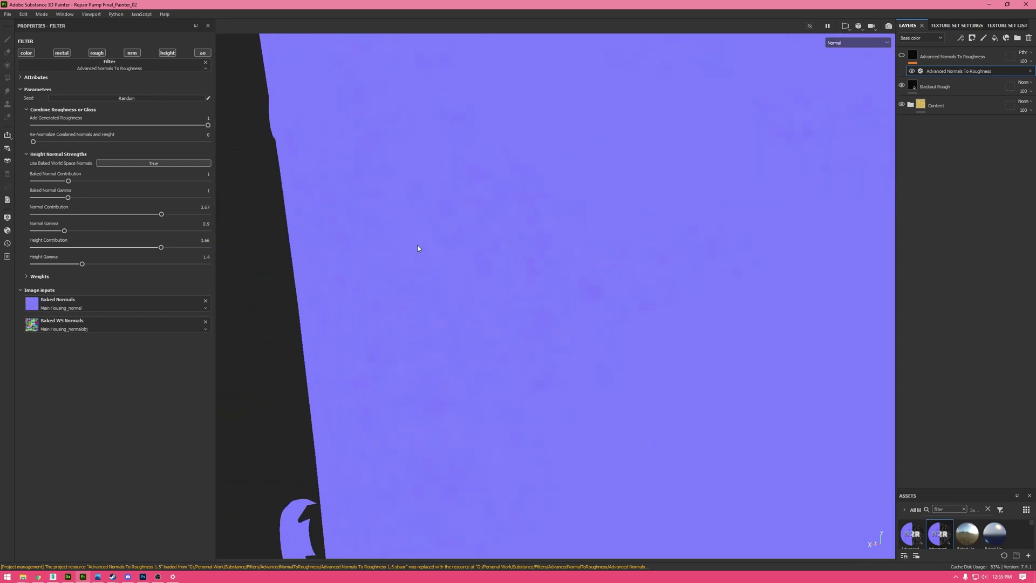
scroll(401, 395, down, 2)
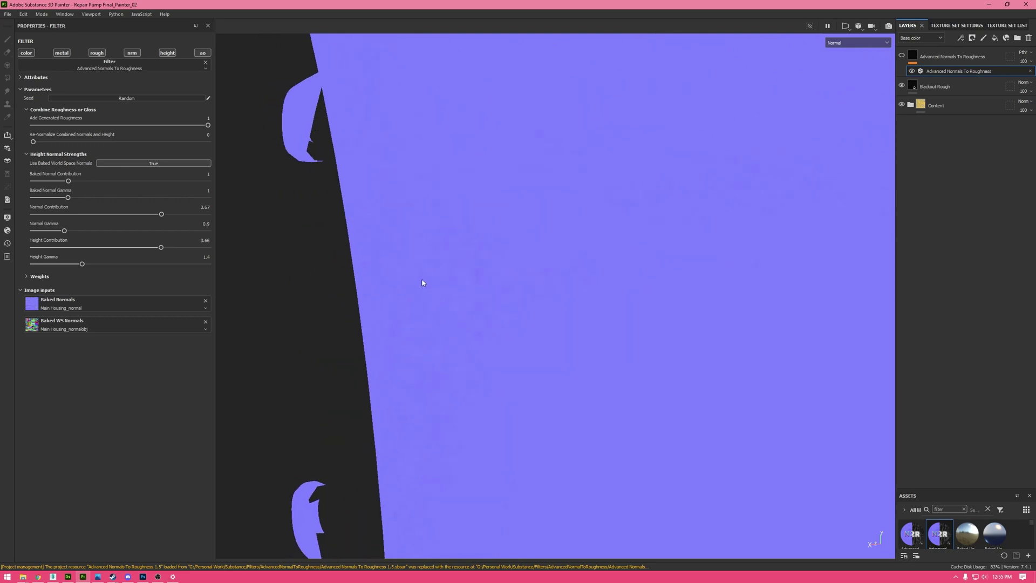
View the Height channel alone and inspect the HK logo on the upper cylinder.
click(935, 37)
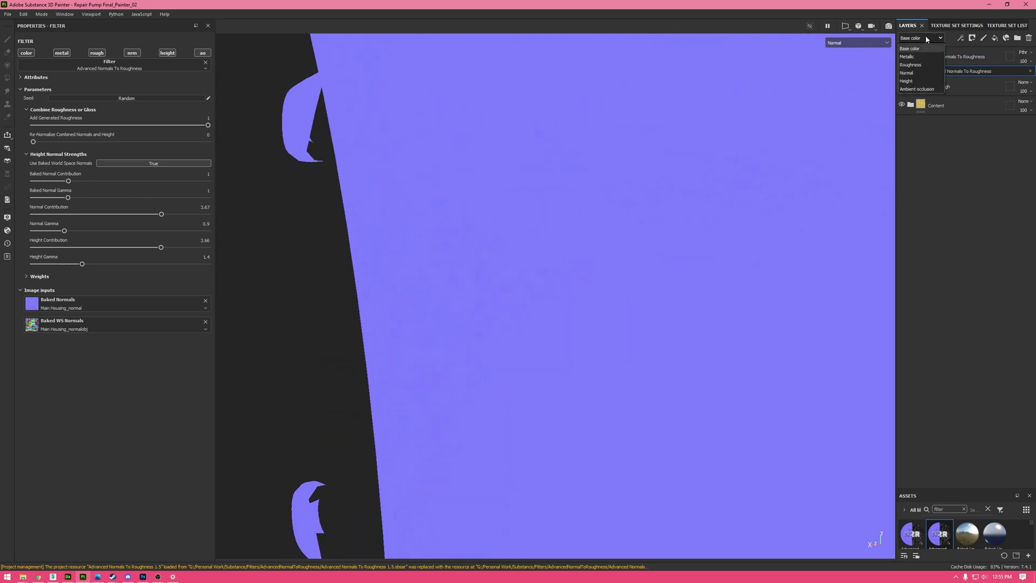
click(926, 38)
click(866, 44)
click(848, 110)
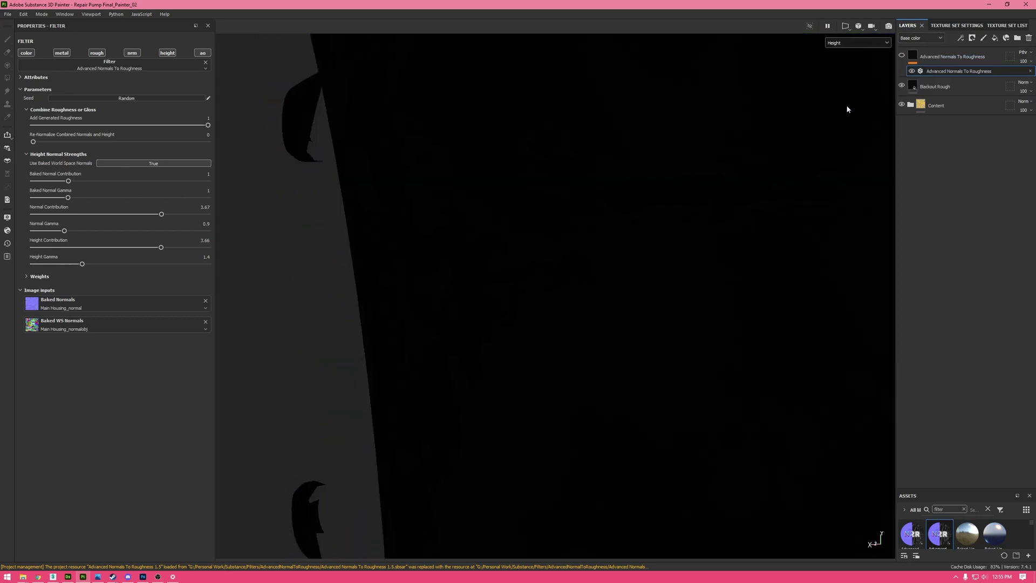
alt+drag(621, 178, 468, 193)
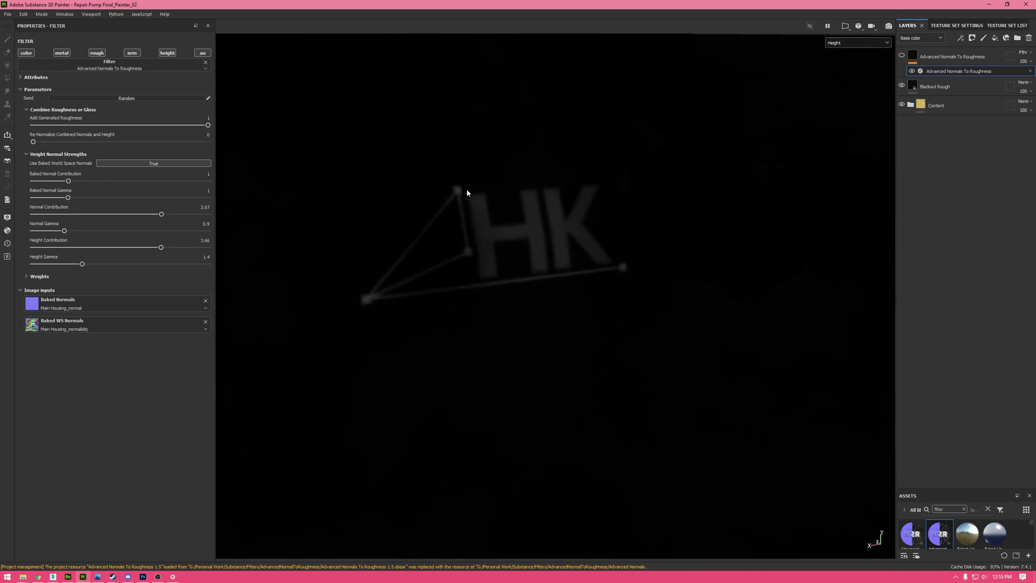
scroll(470, 229, down, 2)
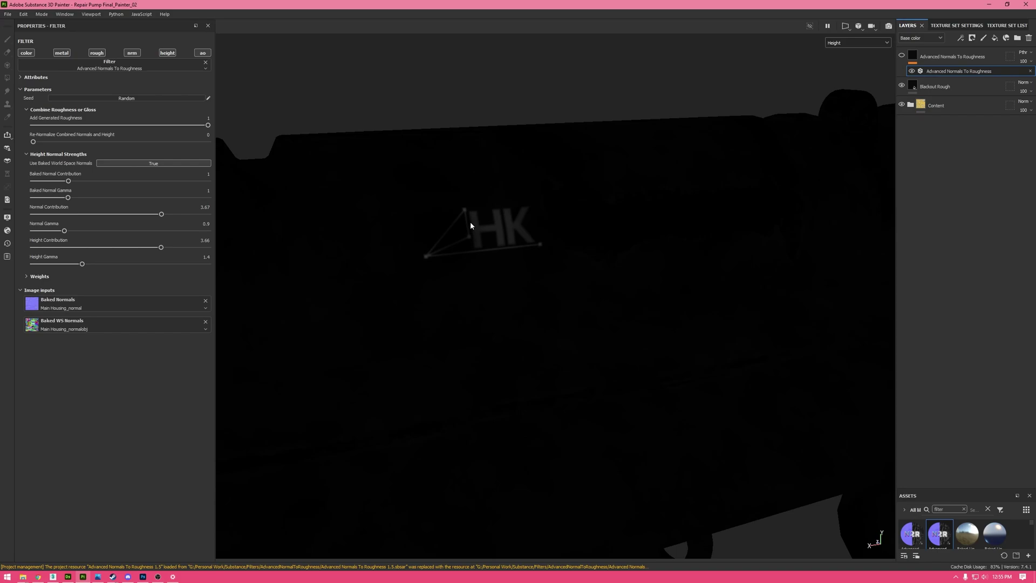
Return to the Material view and inspect the round cap on the housing up close.
key(m)
scroll(480, 389, down, 2)
alt+middle_drag(479, 388, 579, 172)
alt+drag(579, 172, 399, 255)
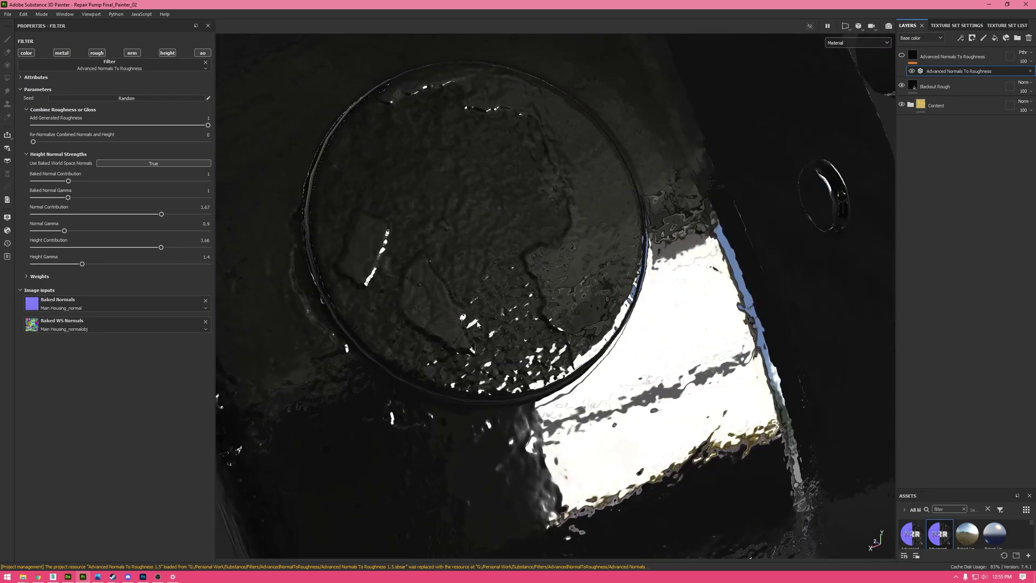
Hide the Blackout Rough layer and examine the yellow painted material around the round cap and housing.
click(901, 86)
scroll(403, 236, down, 2)
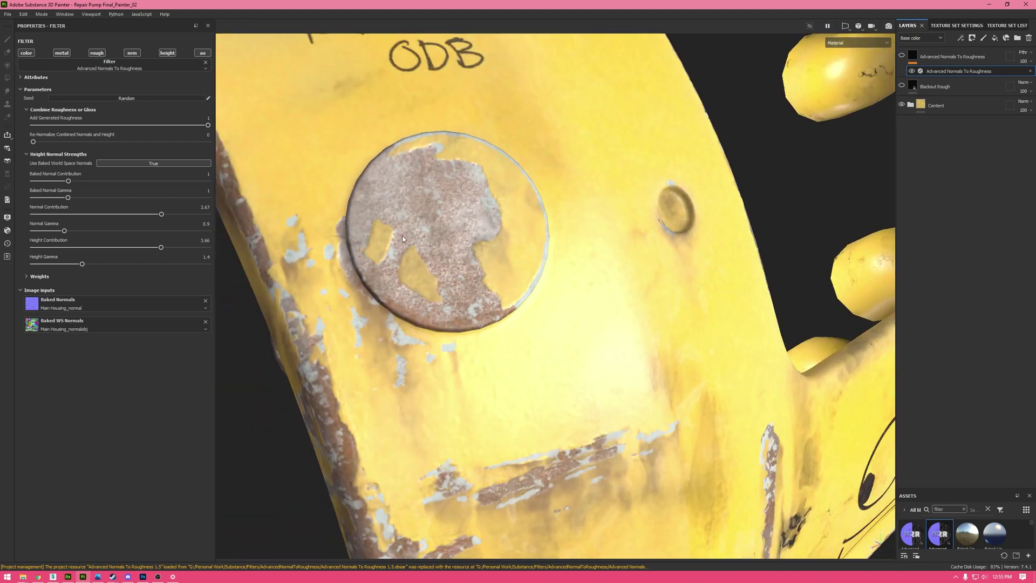
alt+drag(402, 235, 390, 188)
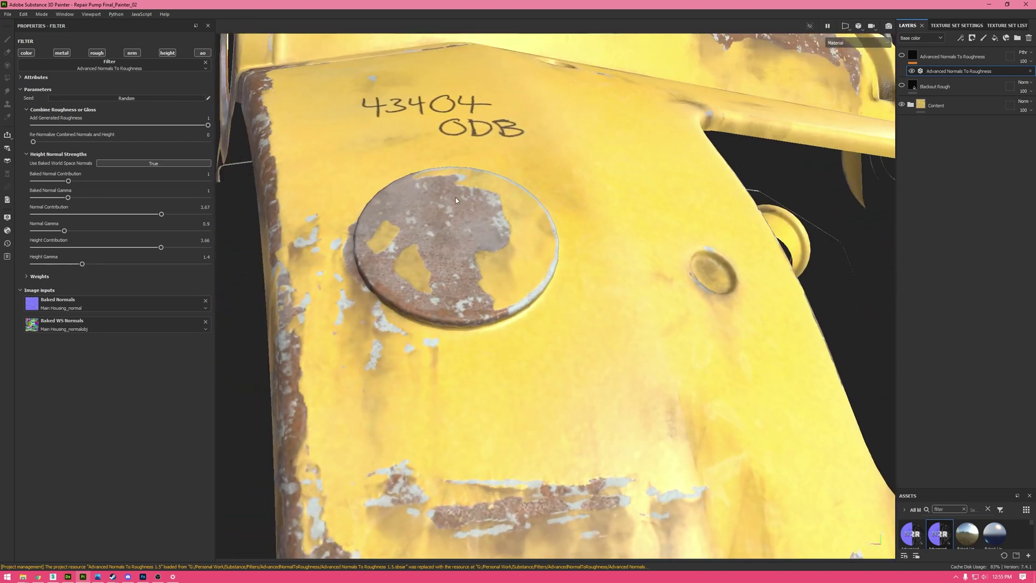
scroll(446, 225, down, 4)
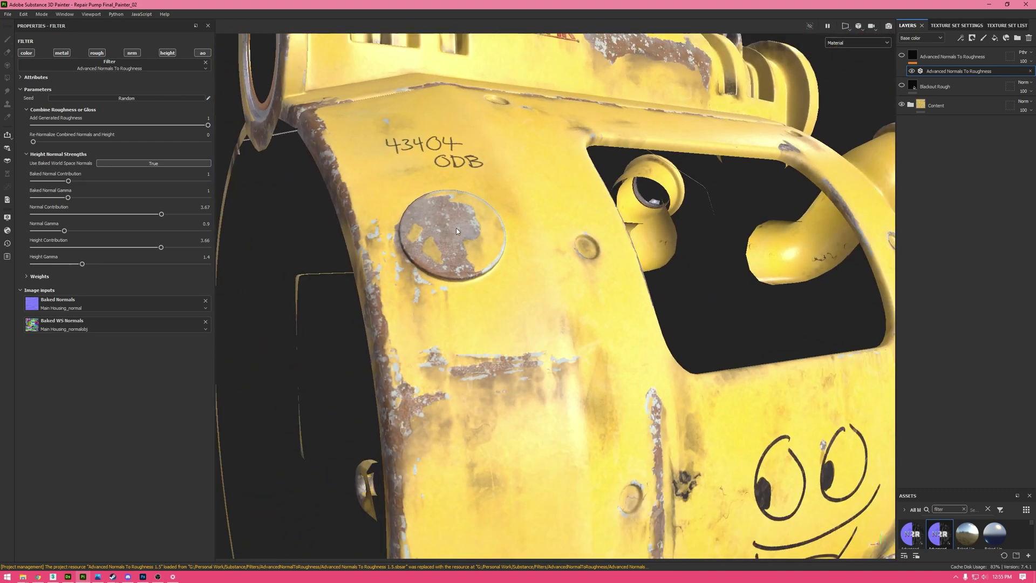
alt+drag(456, 228, 461, 206)
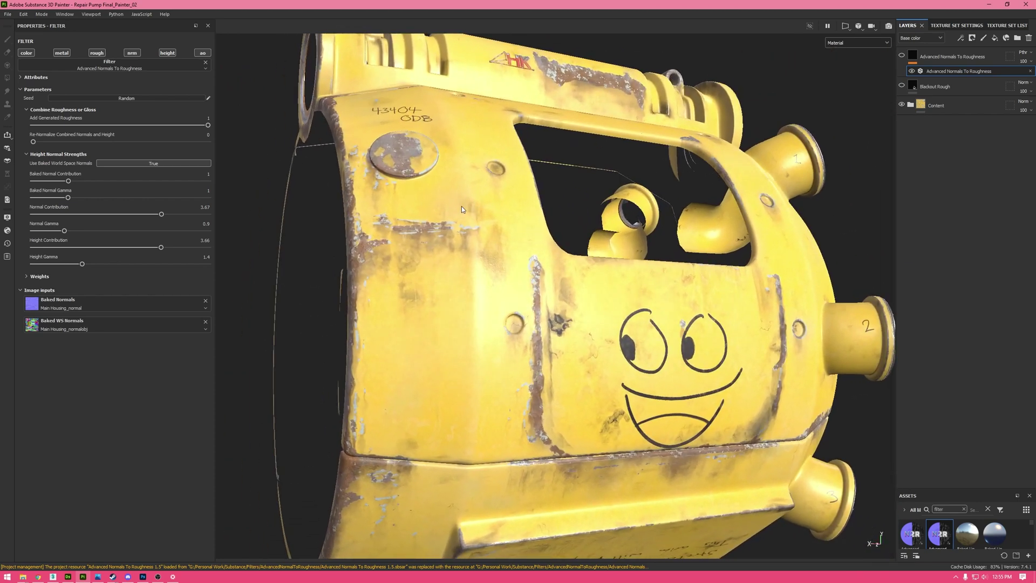
scroll(697, 130, down, 1)
Show the Advanced Normals To Roughness layer and compare the model with Blackout Rough switched on and off.
click(901, 56)
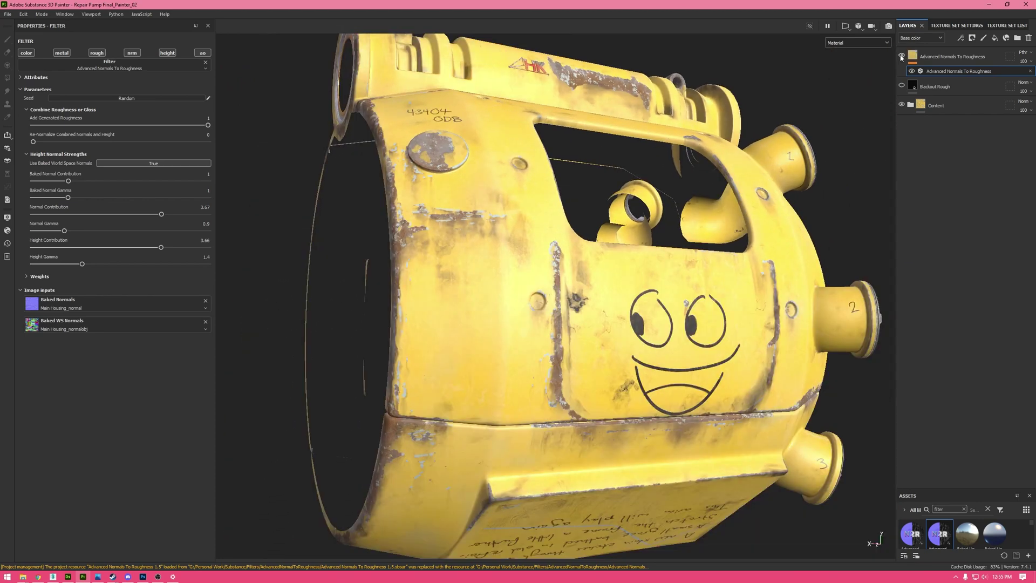
alt+drag(607, 98, 597, 200)
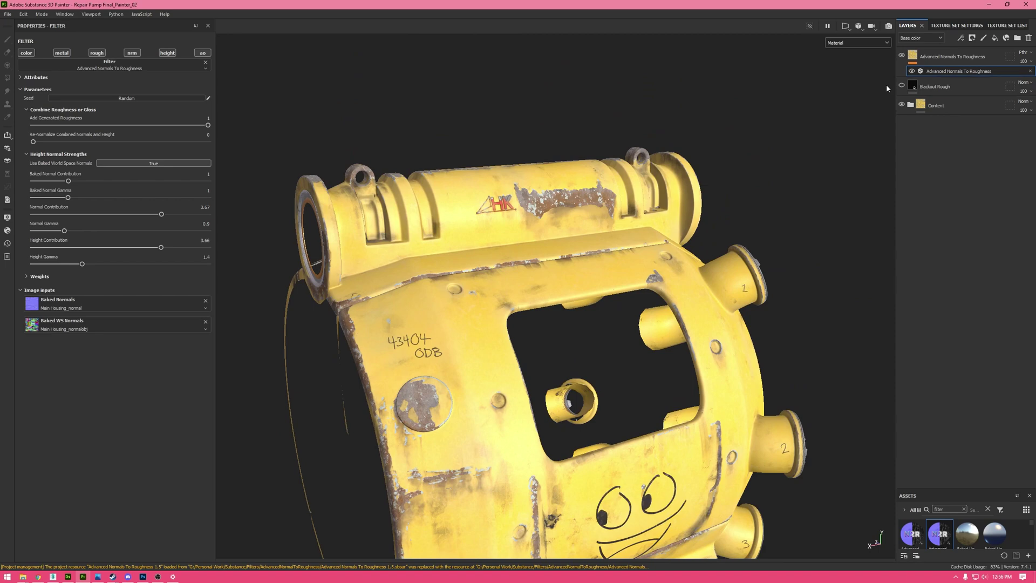
click(902, 86)
alt+drag(645, 237, 628, 183)
click(901, 85)
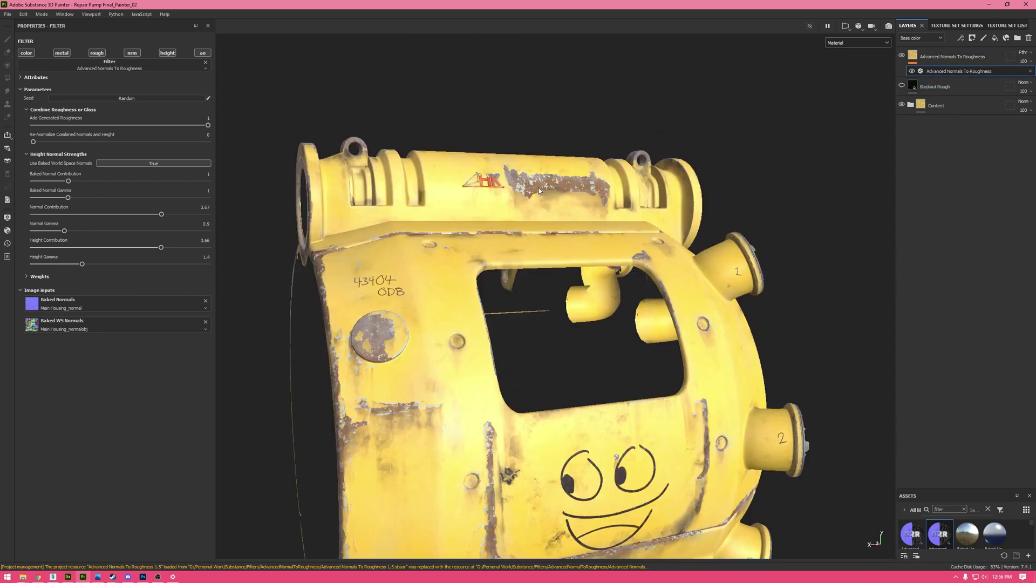
View the Roughness channel alone around the HK logo and the worn paint patch.
scroll(506, 194, up, 5)
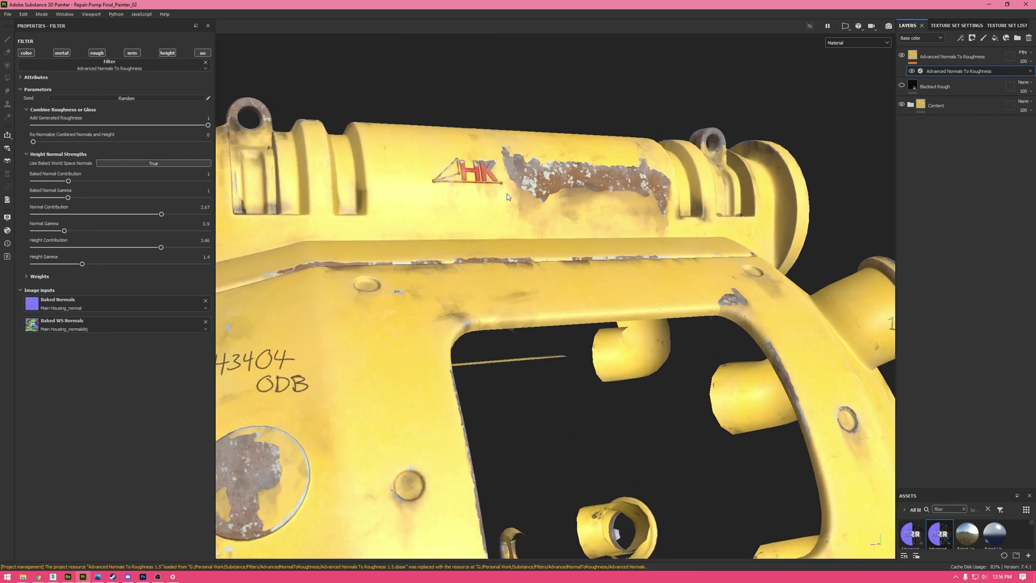
click(850, 43)
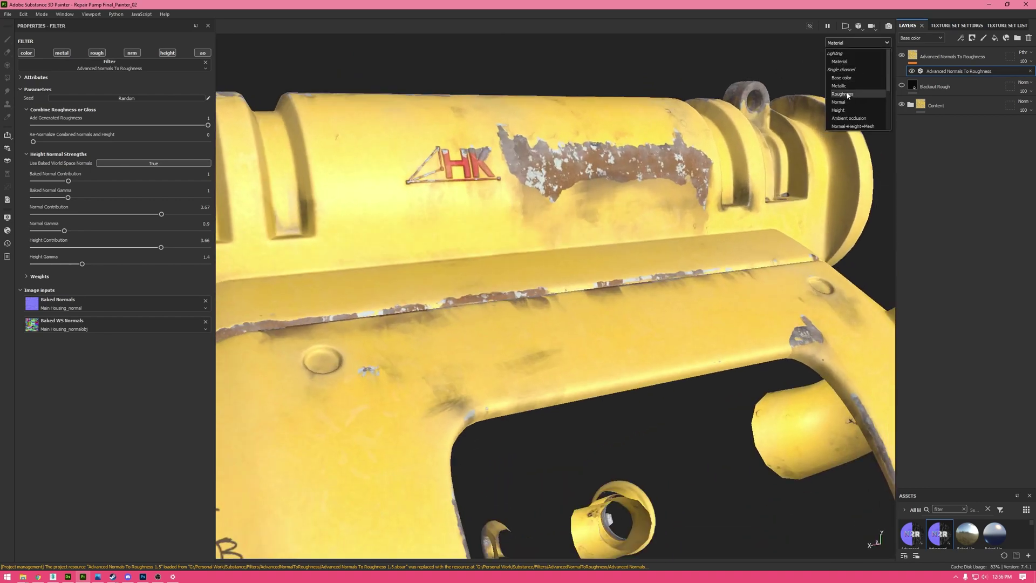
click(843, 94)
scroll(518, 229, up, 5)
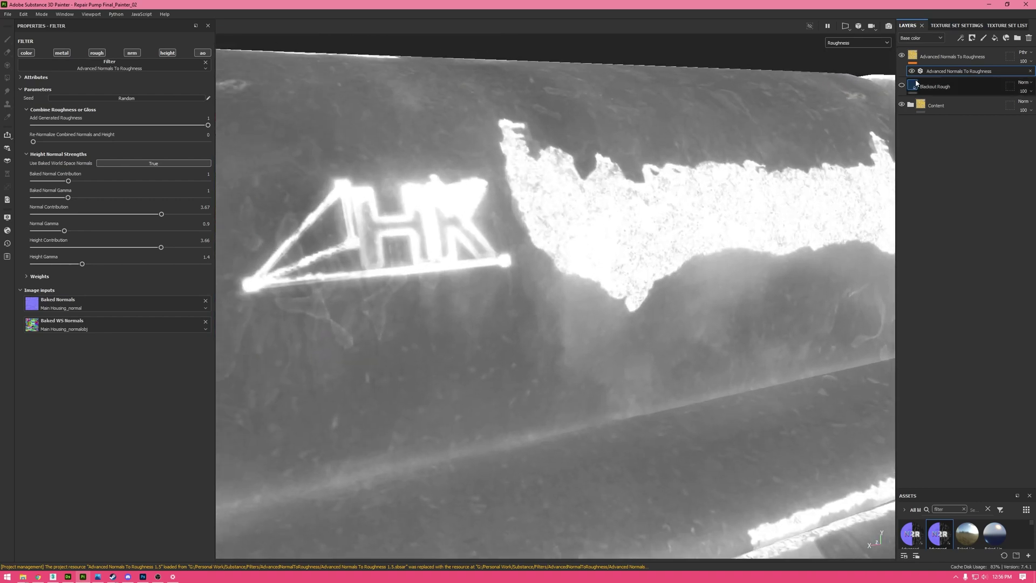
Toggle the Advanced Normals To Roughness layer's visibility to compare the roughness around the HK logo, leaving it shown.
click(902, 55)
click(902, 56)
click(902, 56)
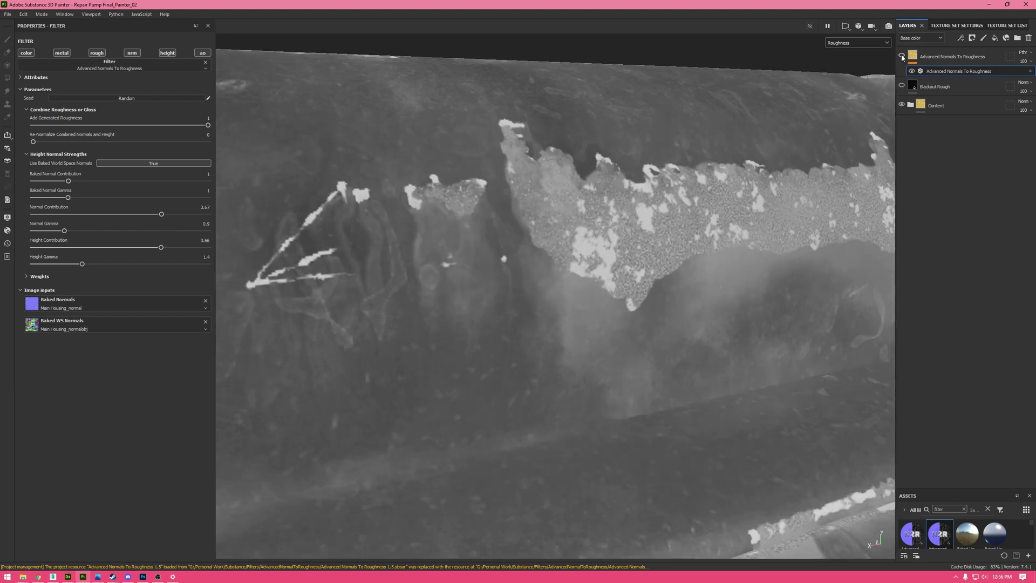
scroll(315, 292, up, 5)
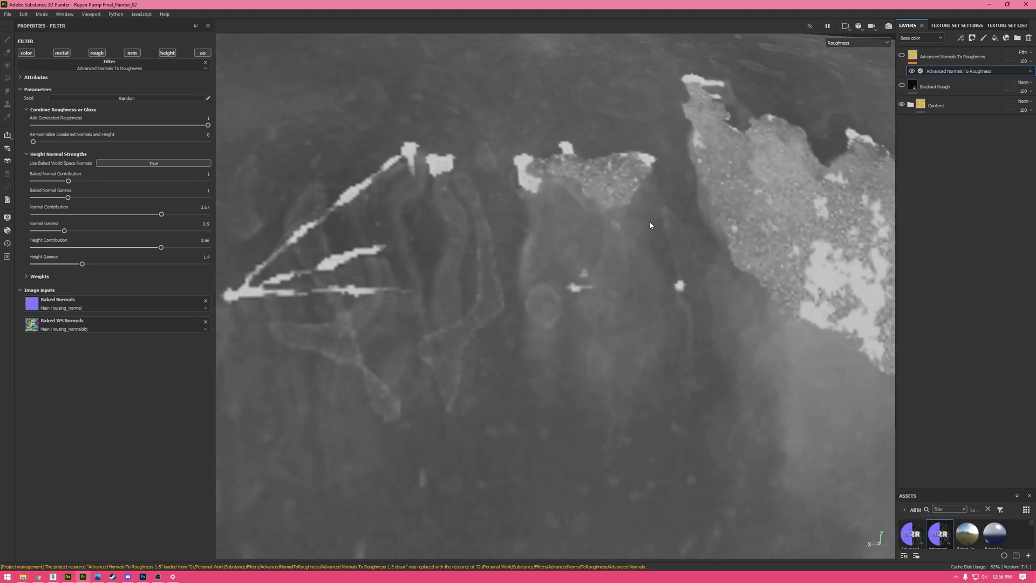
click(902, 56)
Return to the Material view, frame the whole model and compare it with the filter layer hidden and shown.
key(m)
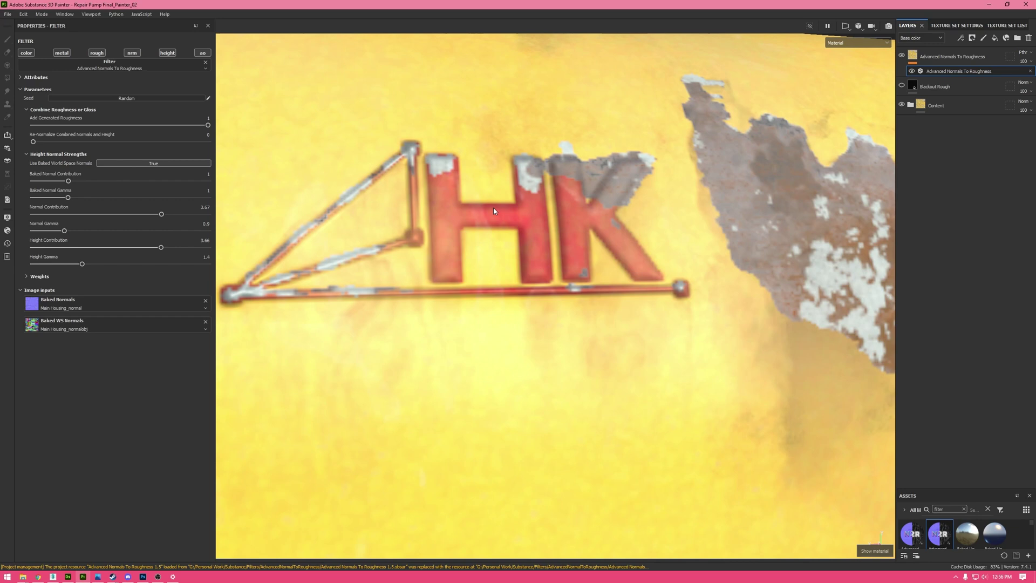
scroll(579, 224, down, 3)
key(f)
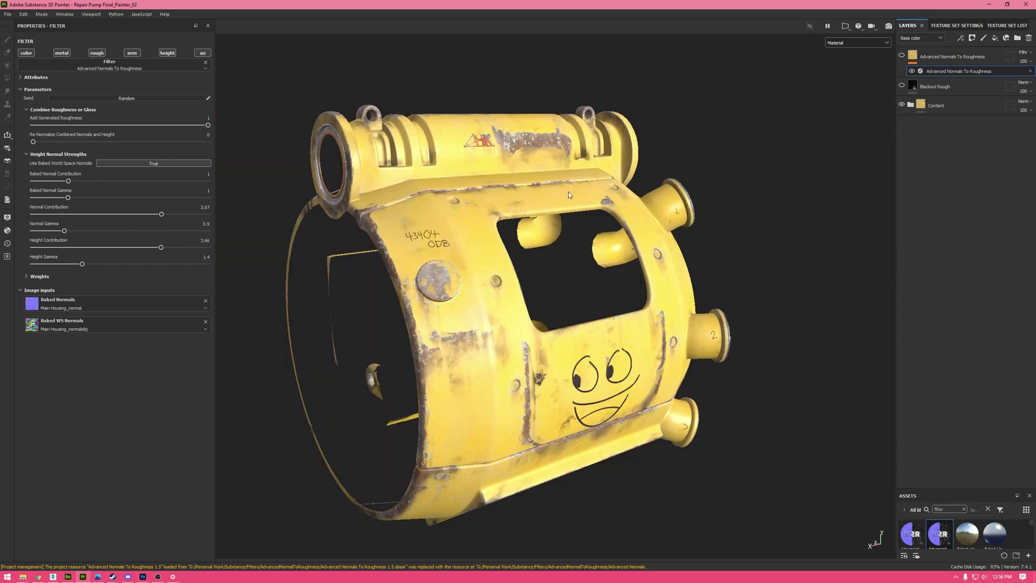
click(901, 51)
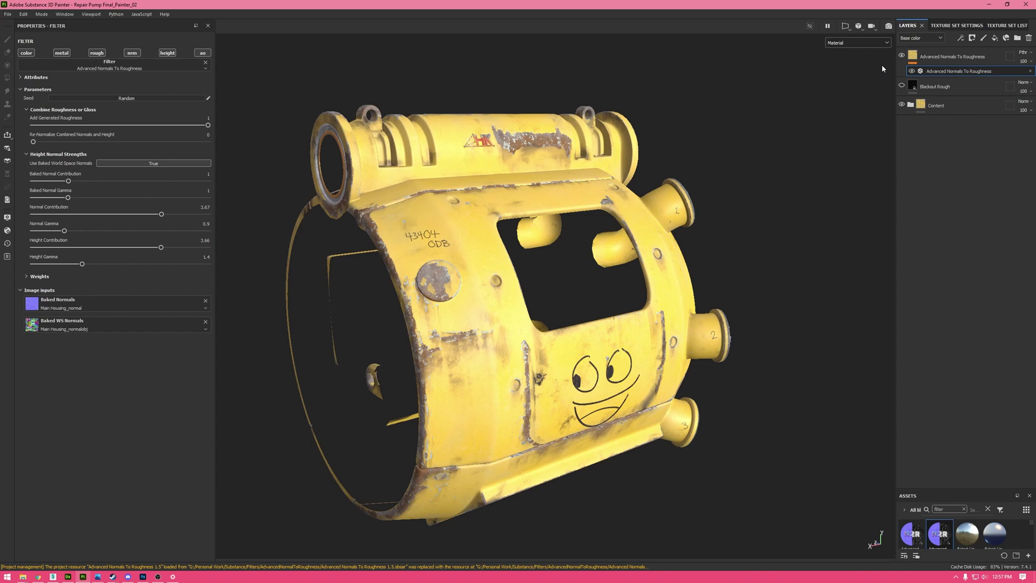
Show the Blackout Rough layer and inspect the filter's effect on the worn patch beside the HK logo.
click(902, 85)
scroll(646, 140, up, 3)
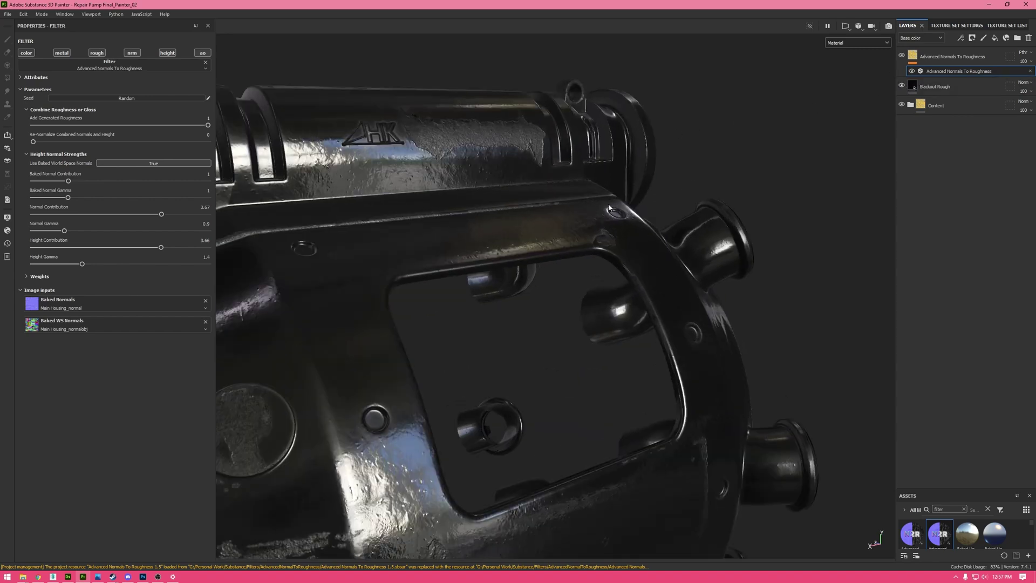
alt+drag(647, 141, 555, 272)
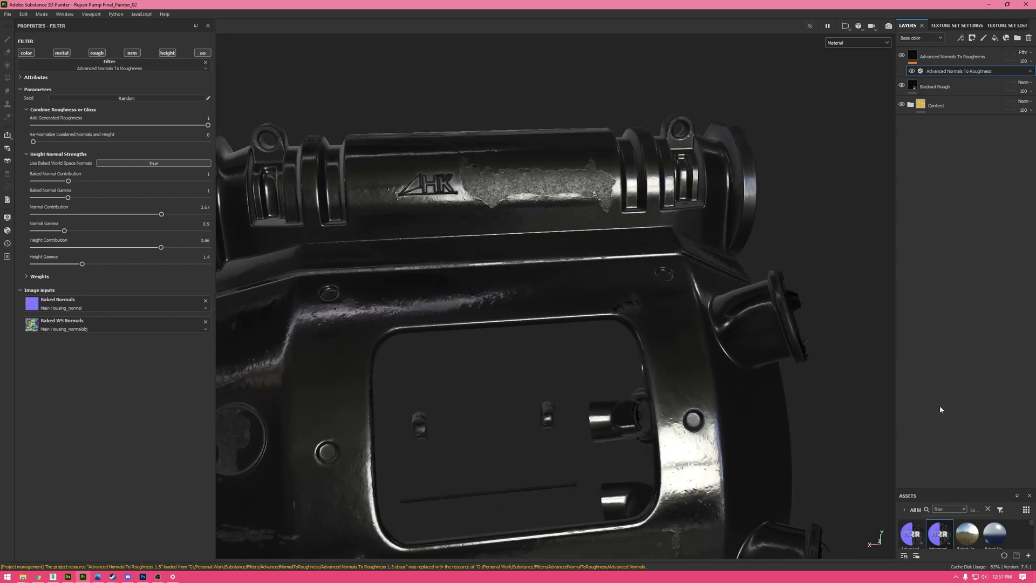
drag(939, 541, 970, 53)
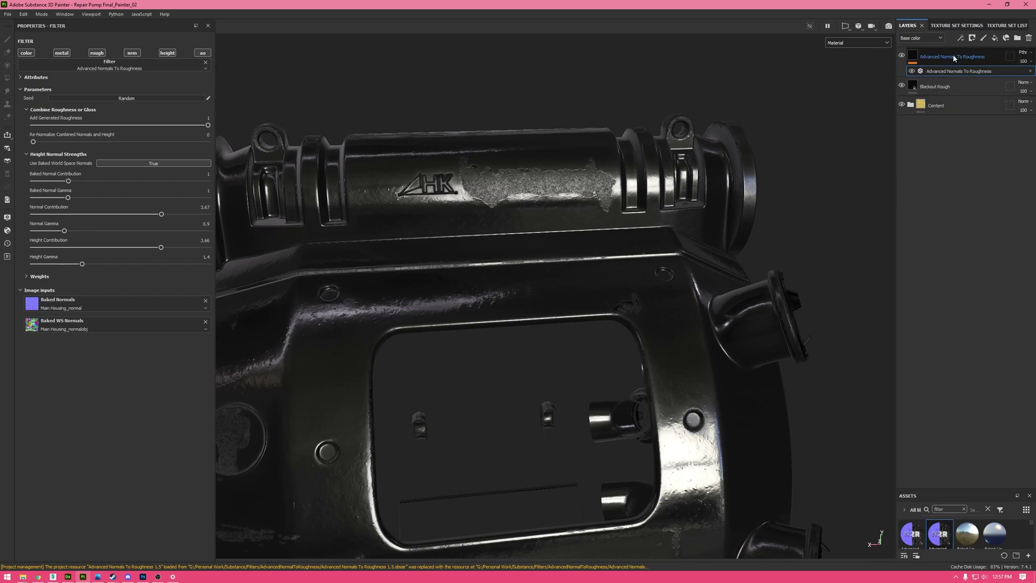
mouse_move(717, 195)
alt+mouse_down()
mouse_move(639, 285)
mouse_move(604, 261)
alt+mouse_up()
scroll(544, 156, up, 5)
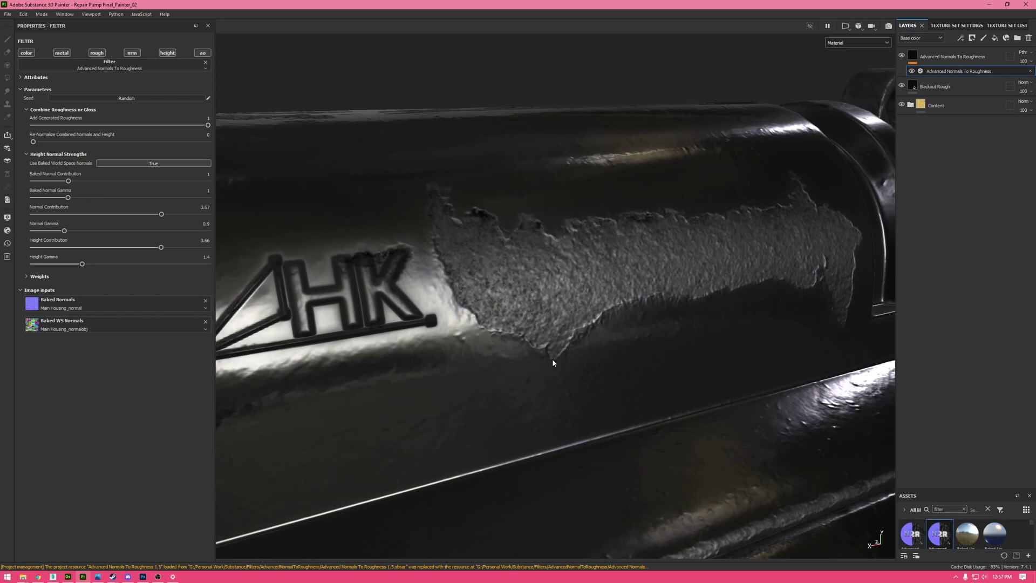
Compare the worn patch beside the HK logo with the Advanced Normals To Roughness layer hidden and shown.
shift+right_drag(552, 359, 869, 156)
alt+drag(551, 277, 512, 209)
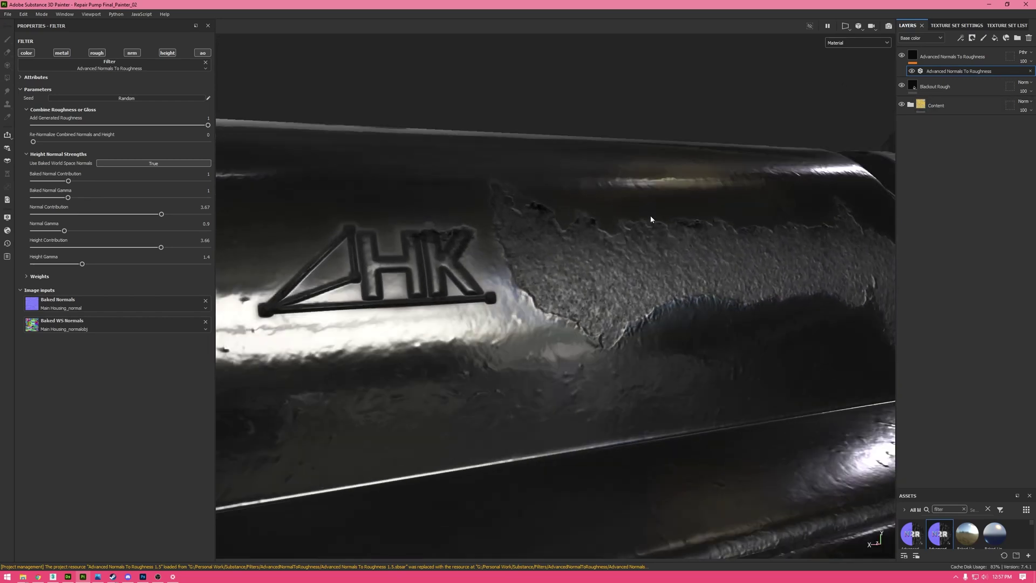
click(902, 56)
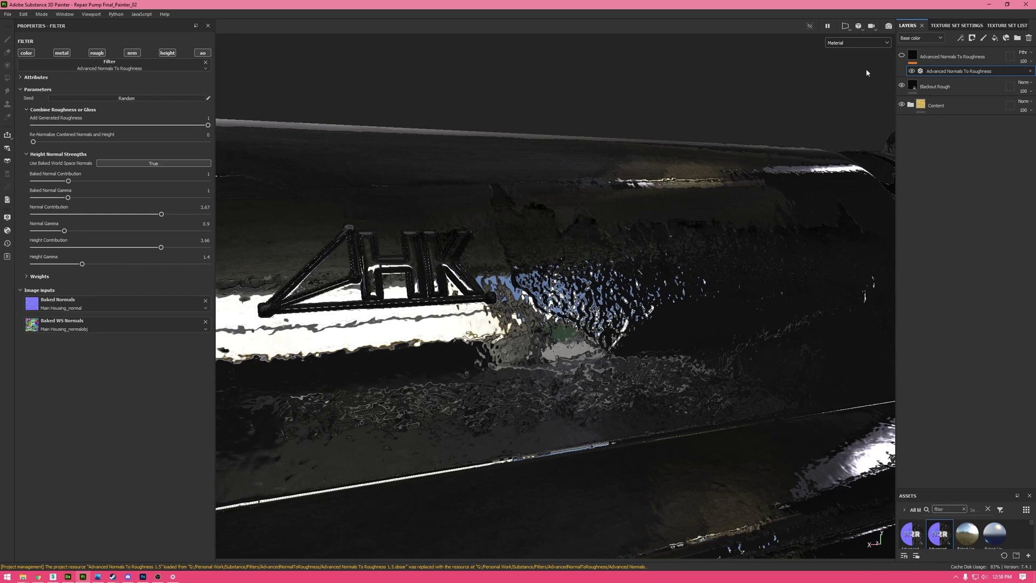
scroll(590, 214, down, 6)
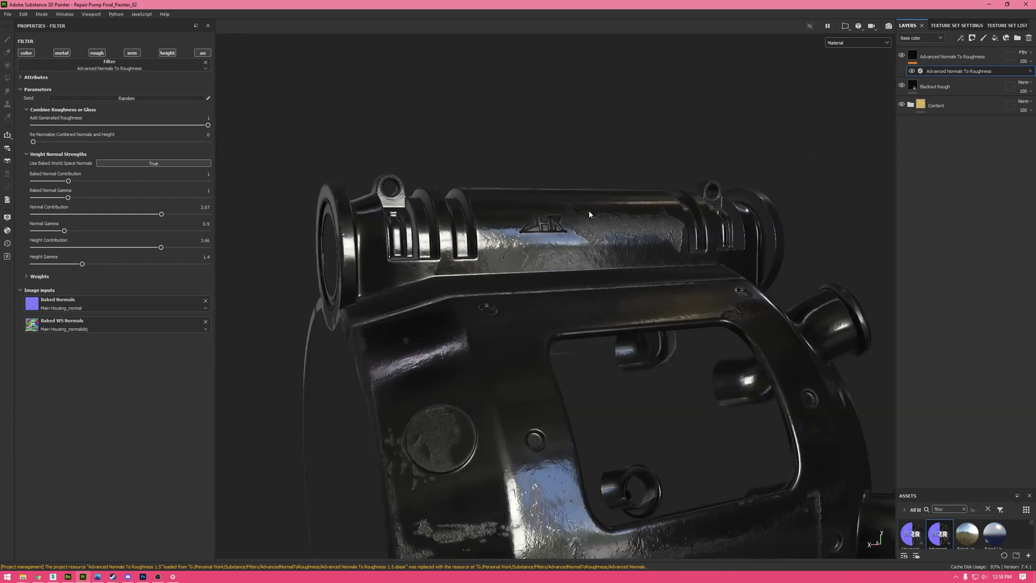
alt+drag(637, 263, 618, 228)
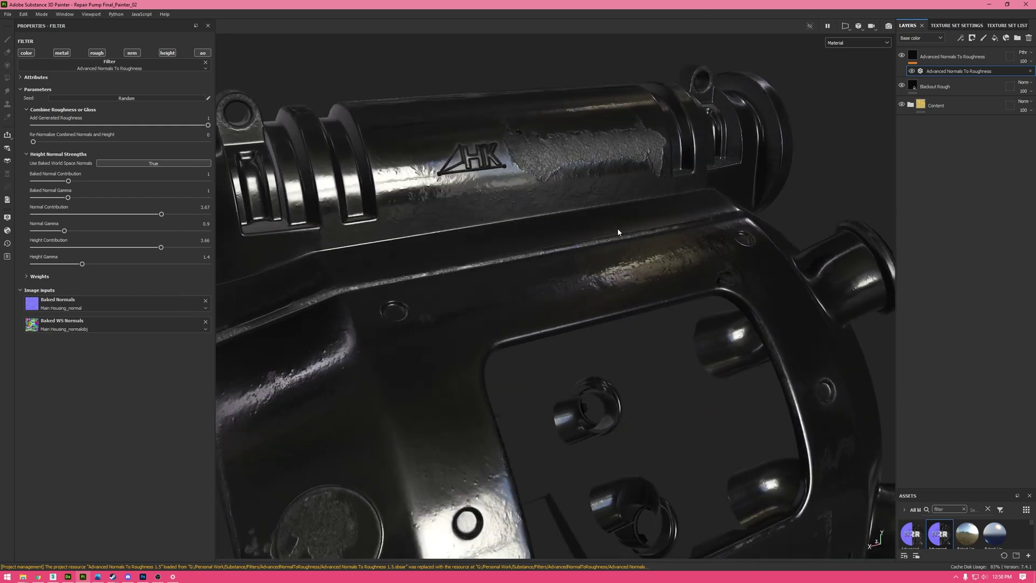
Hide the Advanced Normals To Roughness layer, inspect the worn patch's reflections up close, and show the layer again.
scroll(617, 227, down, 3)
click(901, 56)
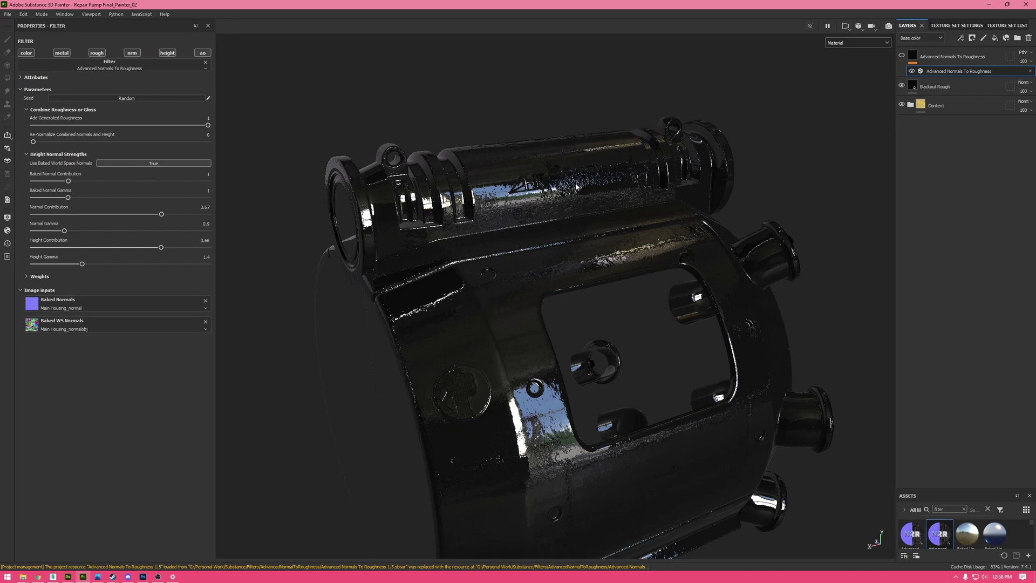
scroll(574, 189, up, 10)
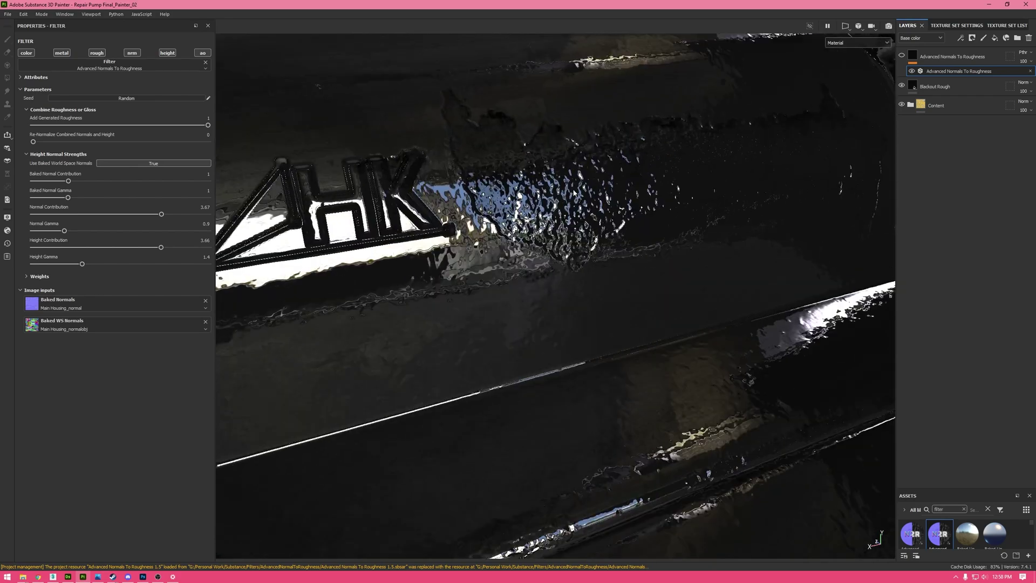
scroll(570, 203, up, 3)
scroll(569, 203, down, 8)
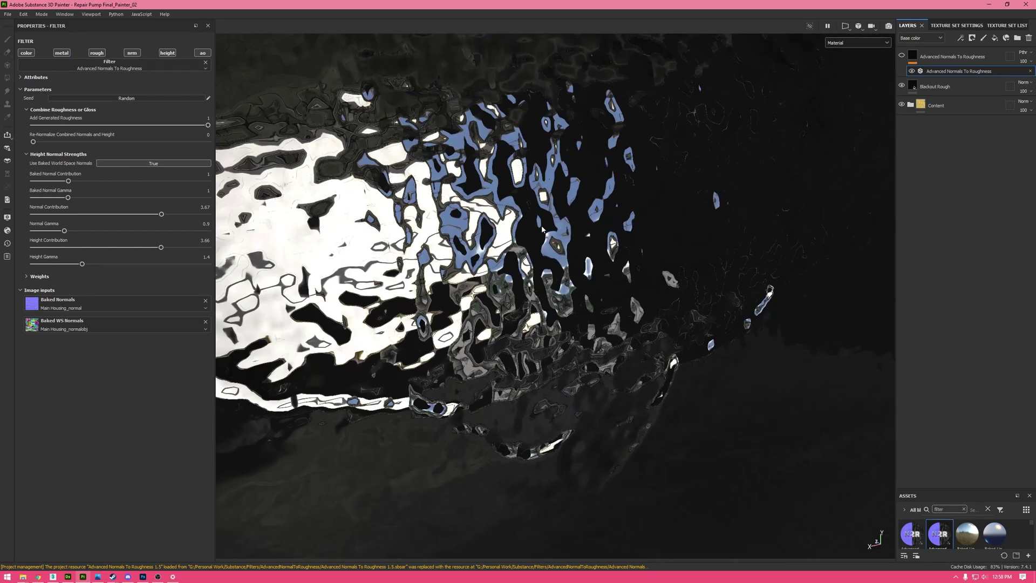
scroll(549, 217, down, 8)
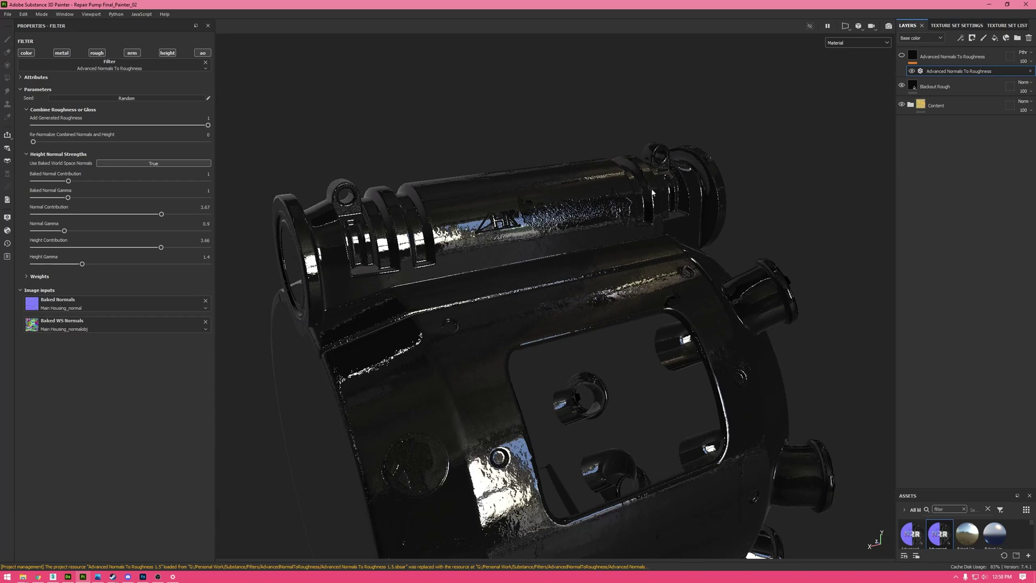
click(902, 57)
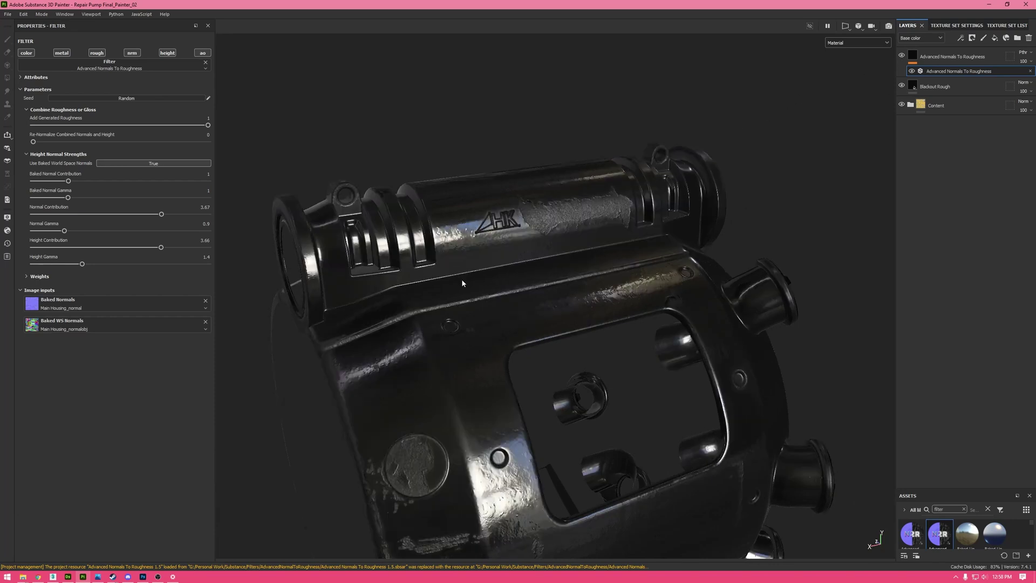
Display only the Roughness channel and inspect the recesses and the seam below the lug at the cylinder's end.
scroll(405, 240, up, 4)
alt+drag(402, 242, 506, 334)
click(867, 43)
click(843, 94)
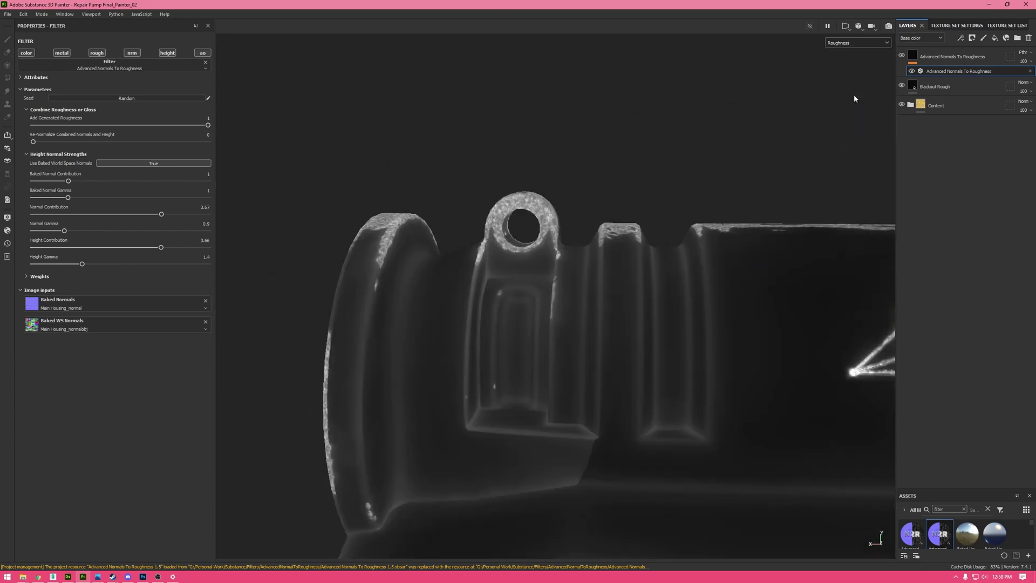
alt+drag(556, 173, 506, 217)
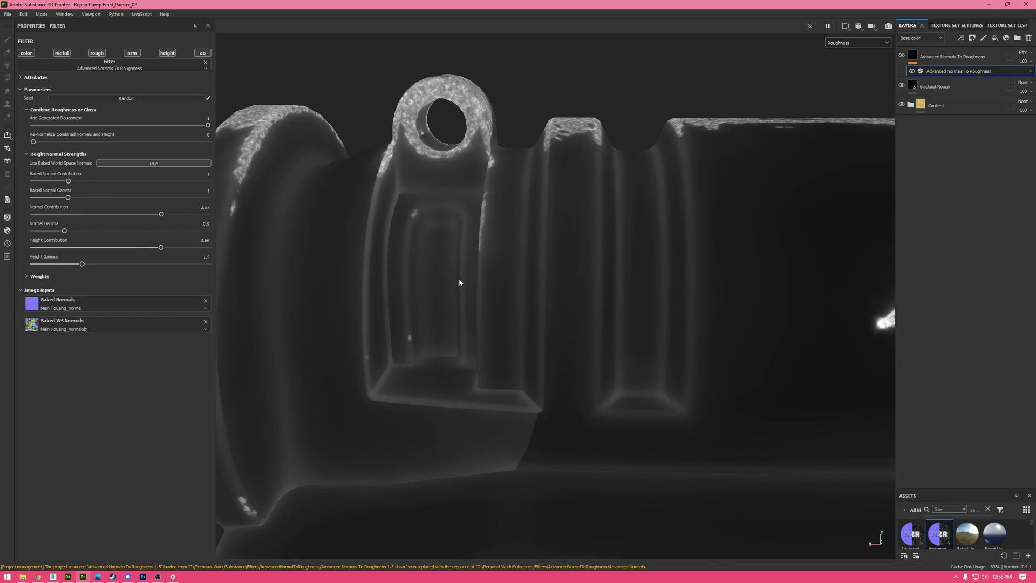
alt+middle_drag(506, 381, 567, 337)
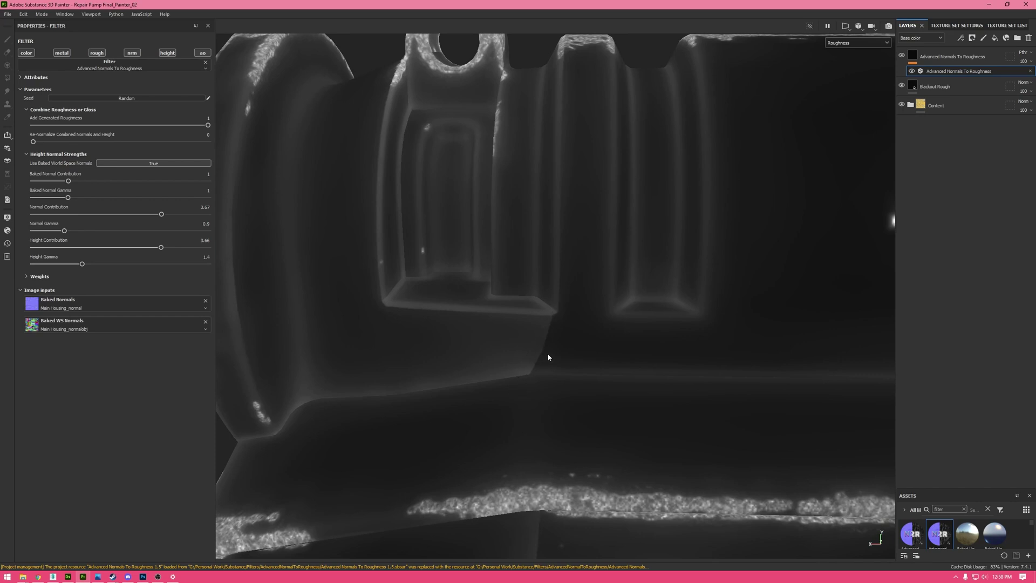
scroll(547, 357, up, 2)
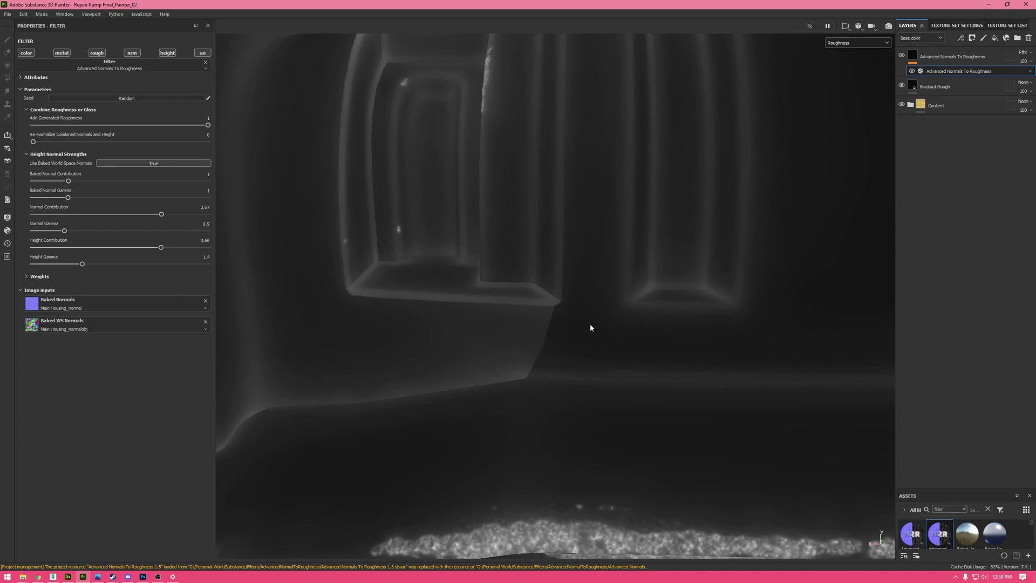
Expand the filter's Weights, set Large, Big and Huge to 0, and inspect the seam below the recesses.
click(40, 276)
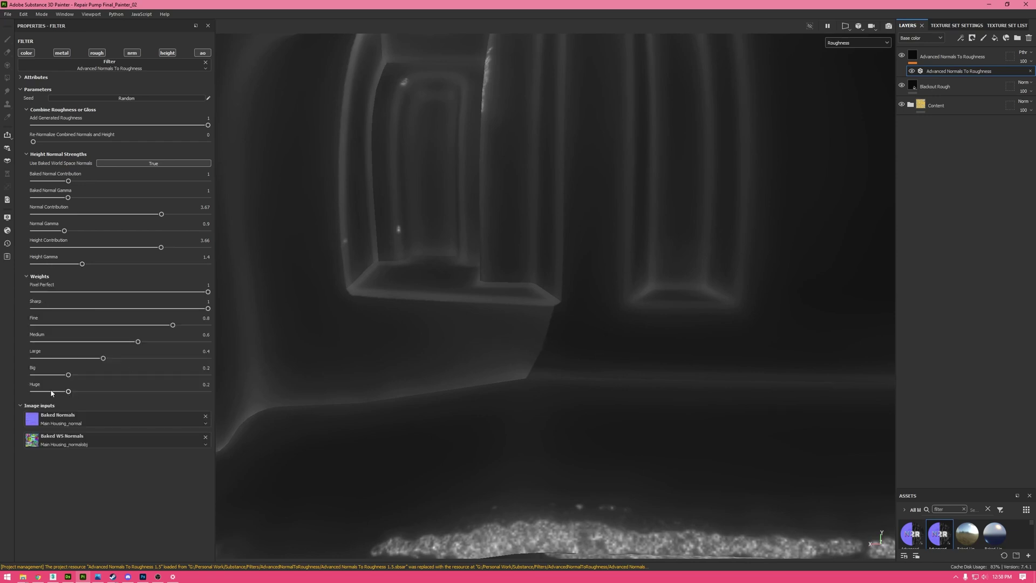
drag(52, 393, 33, 358)
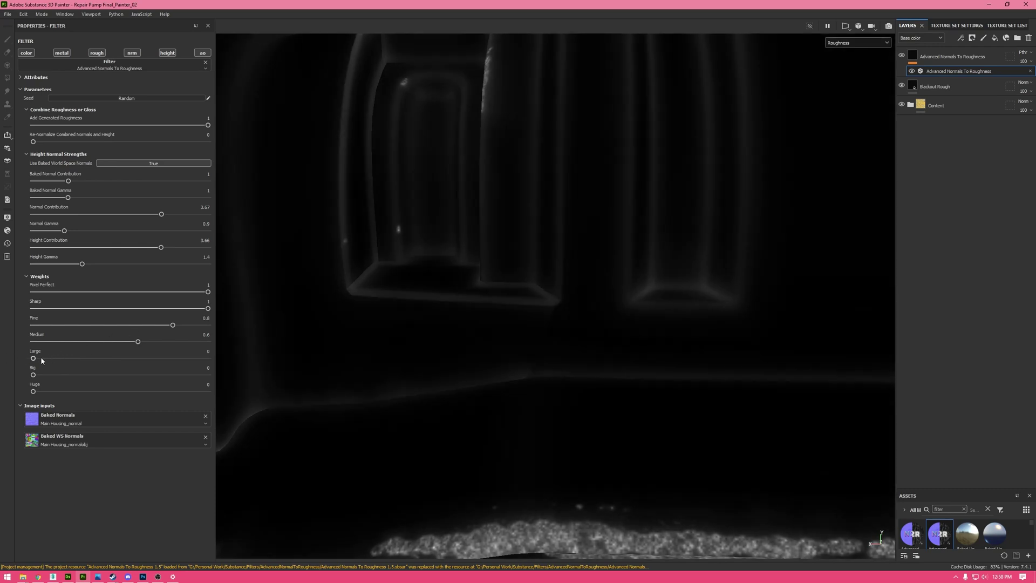
scroll(569, 333, up, 2)
alt+right_drag(527, 336, 548, 290)
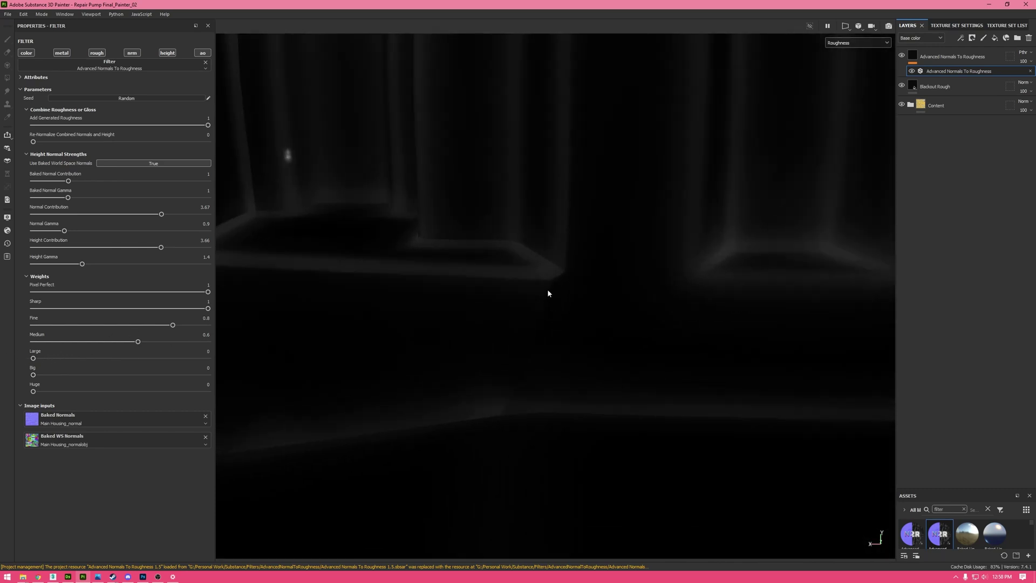
scroll(517, 362, down, 5)
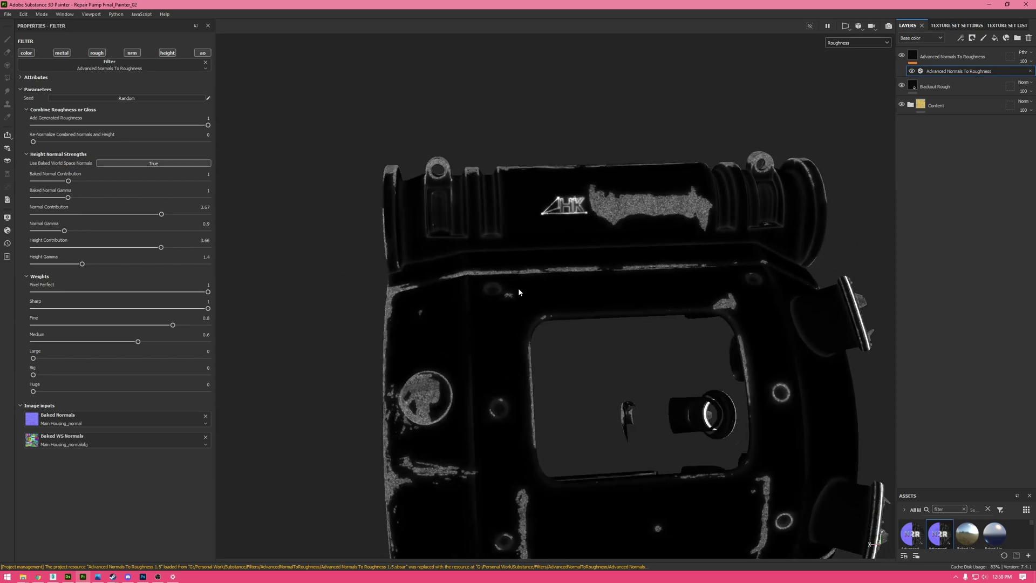
scroll(518, 292, up, 6)
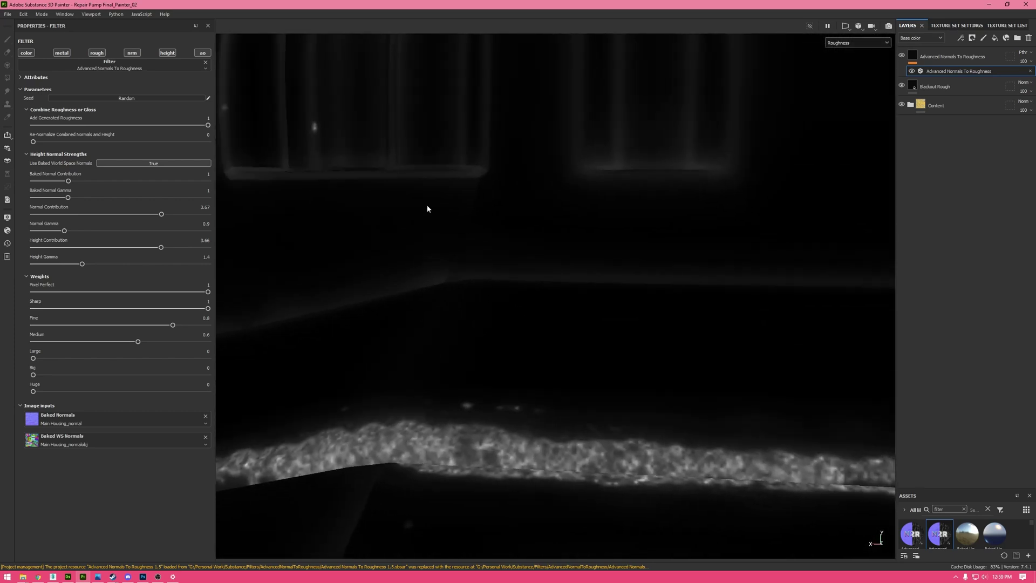
scroll(456, 295, up, 2)
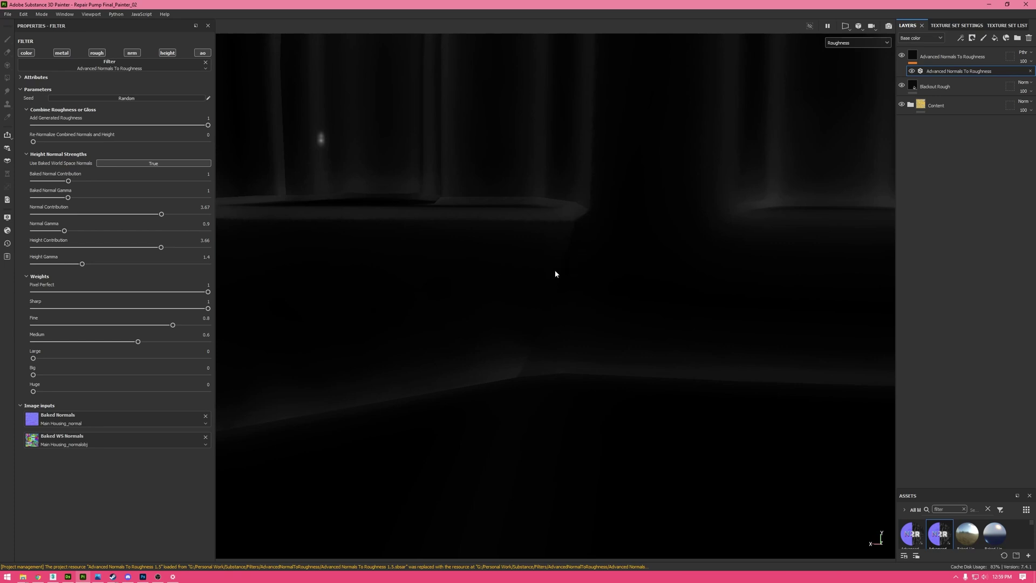
Show the full material and set the filter weights Large to 0.53, Big to 0.43 and Huge to 0.04.
key(m)
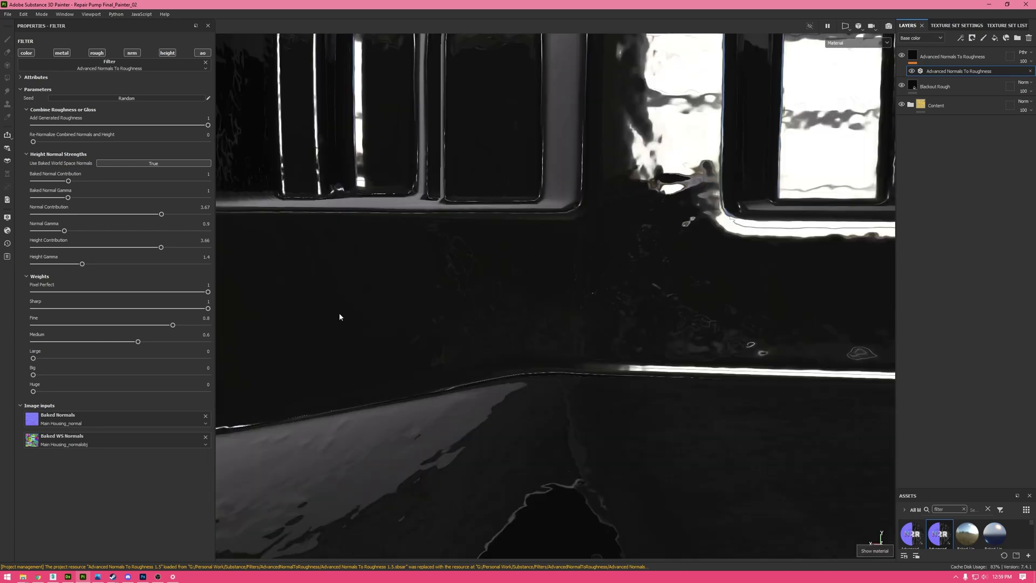
click(54, 375)
drag(79, 358, 107, 371)
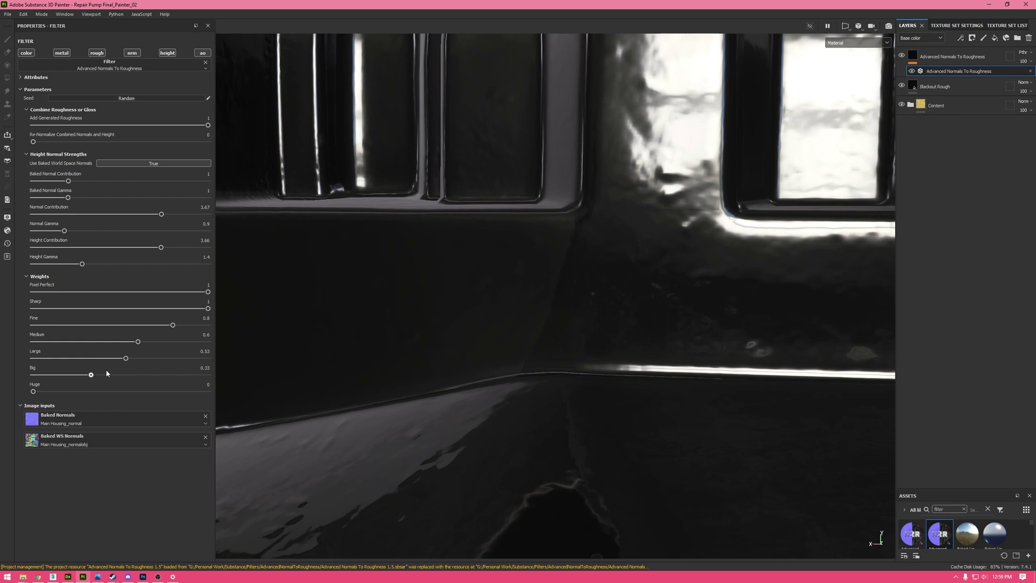
click(108, 374)
mouse_move(46, 393)
mouse_down()
mouse_move(64, 394)
mouse_move(40, 393)
mouse_up()
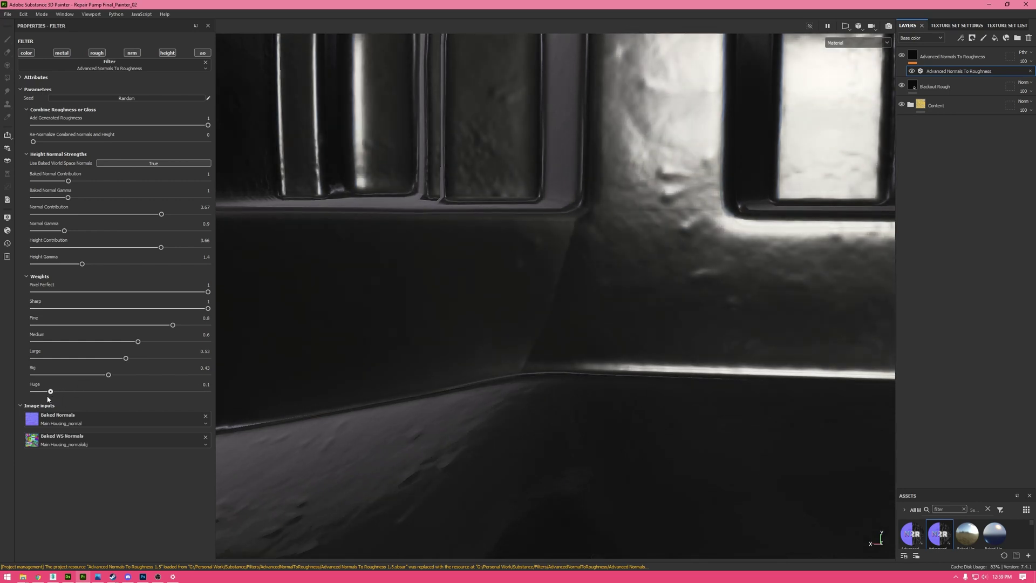
scroll(561, 249, down, 2)
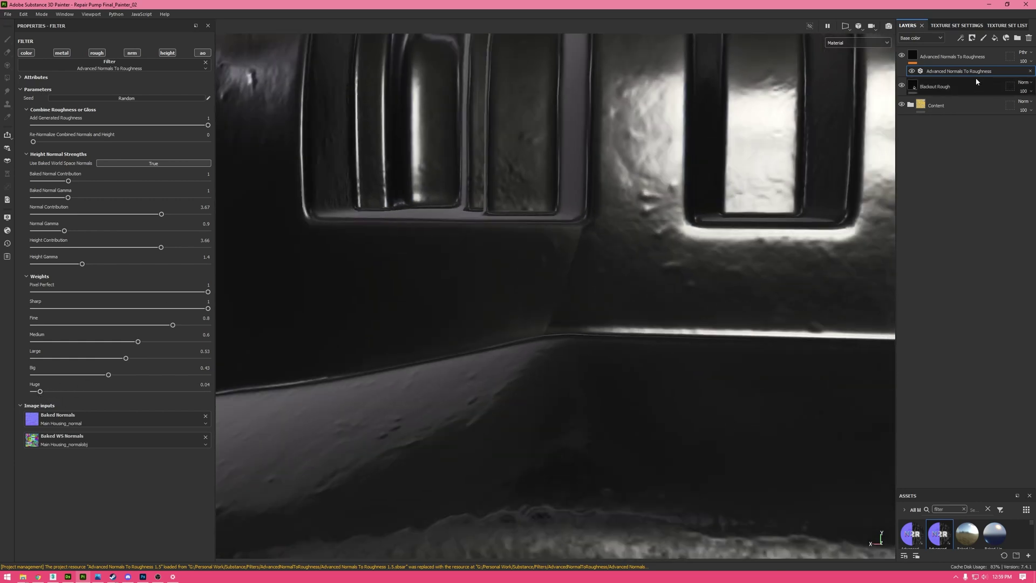
scroll(523, 260, down, 4)
scroll(534, 264, up, 4)
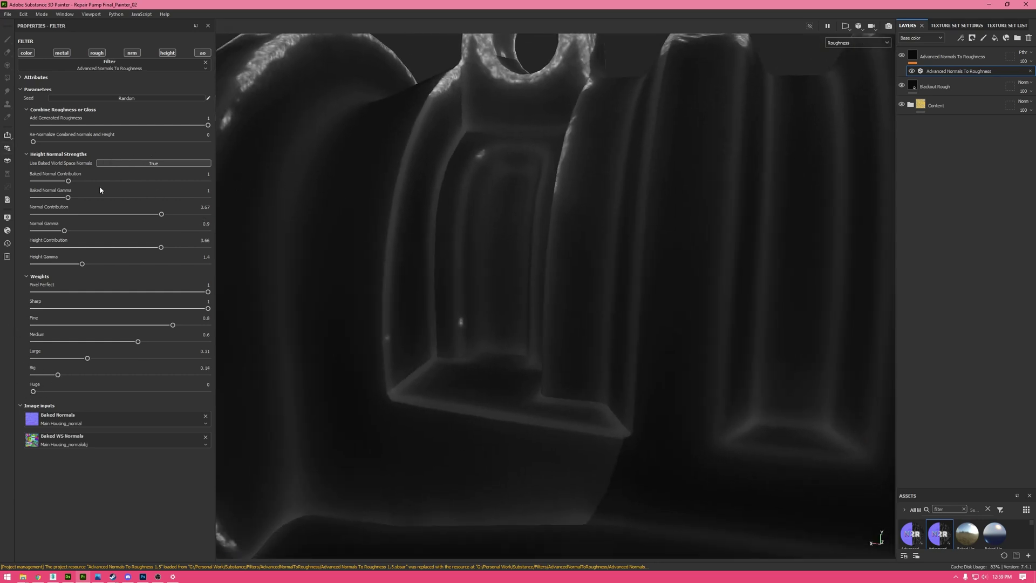
Set the Baked Normal Contribution to 0 and inspect the roughness around the lug and recesses.
drag(68, 181, 19, 183)
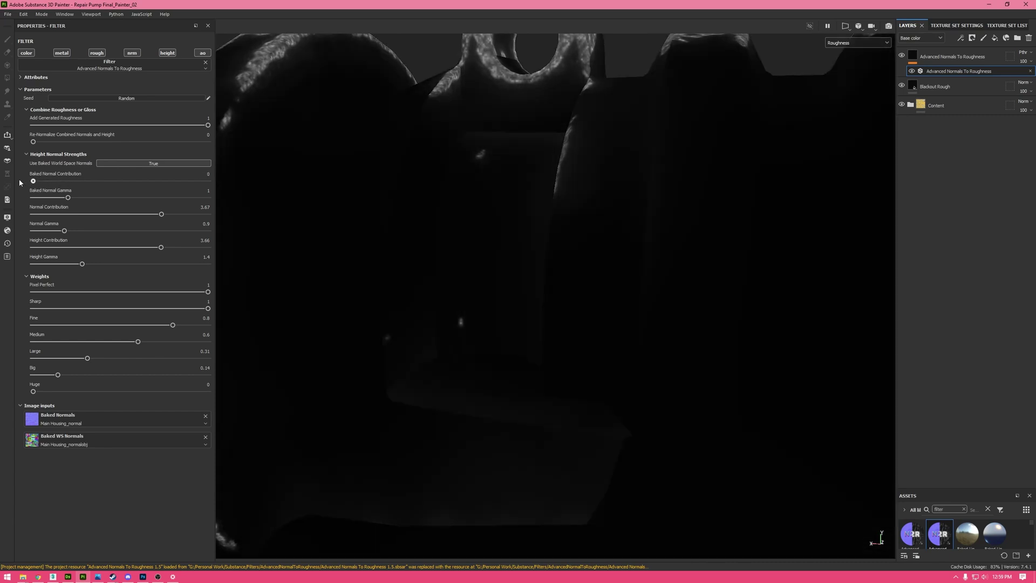
alt+drag(495, 236, 522, 230)
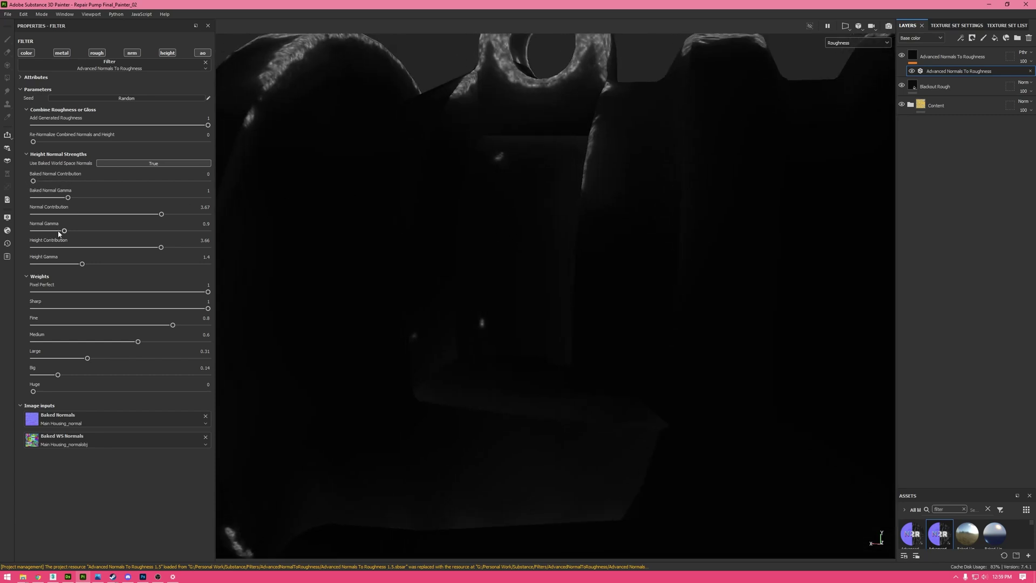
scroll(551, 193, down, 3)
alt+drag(551, 193, 556, 267)
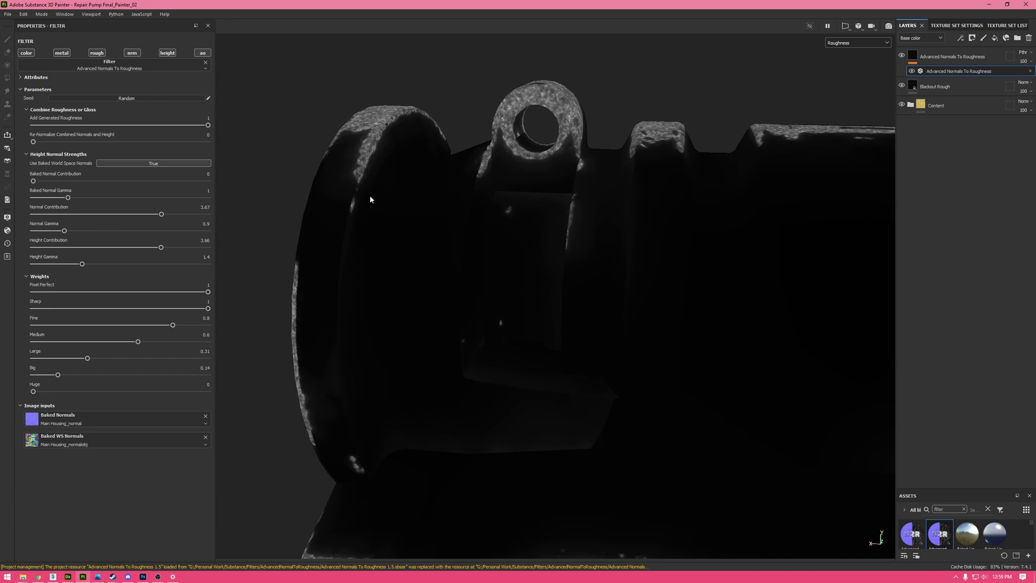
alt+drag(369, 397, 546, 172)
Set the Baked Normal Contribution to 5 and inspect the roughness on the housing's edges, bolts and window frame.
drag(33, 182, 216, 174)
alt+drag(546, 216, 599, 237)
scroll(606, 243, down, 3)
scroll(464, 207, up, 4)
alt+drag(475, 206, 467, 228)
scroll(480, 186, up, 2)
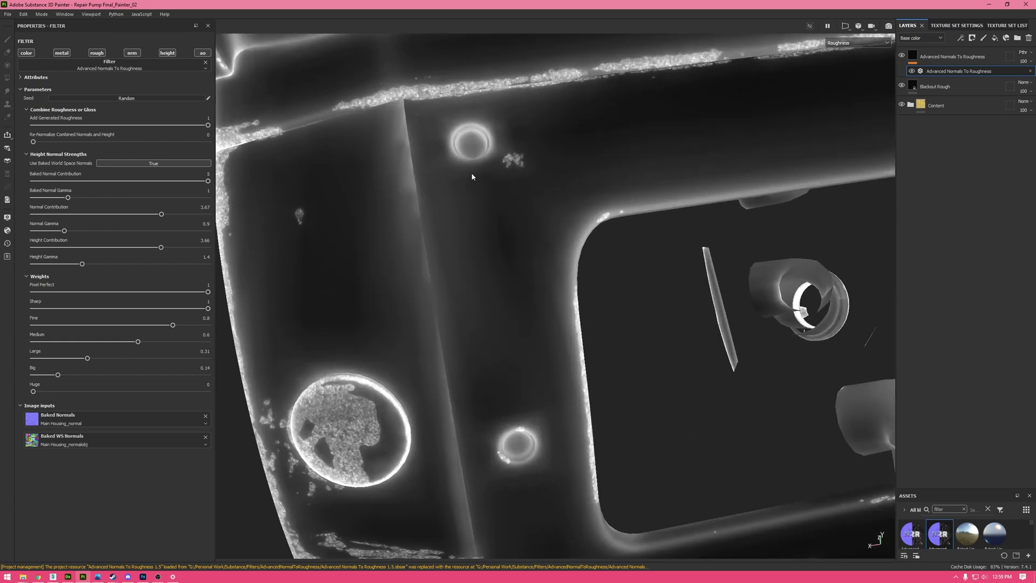
scroll(413, 177, down, 5)
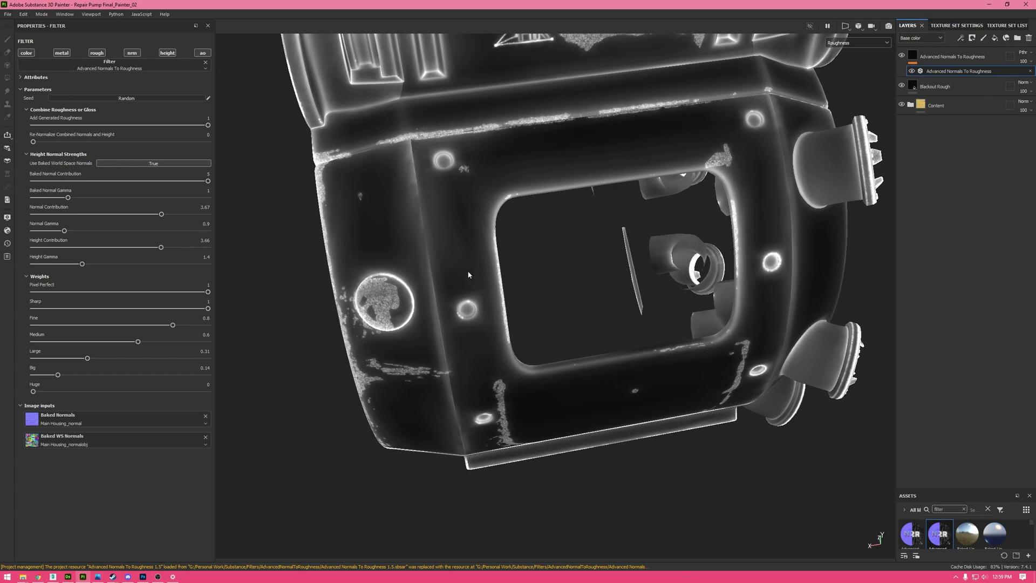
alt+drag(471, 252, 429, 205)
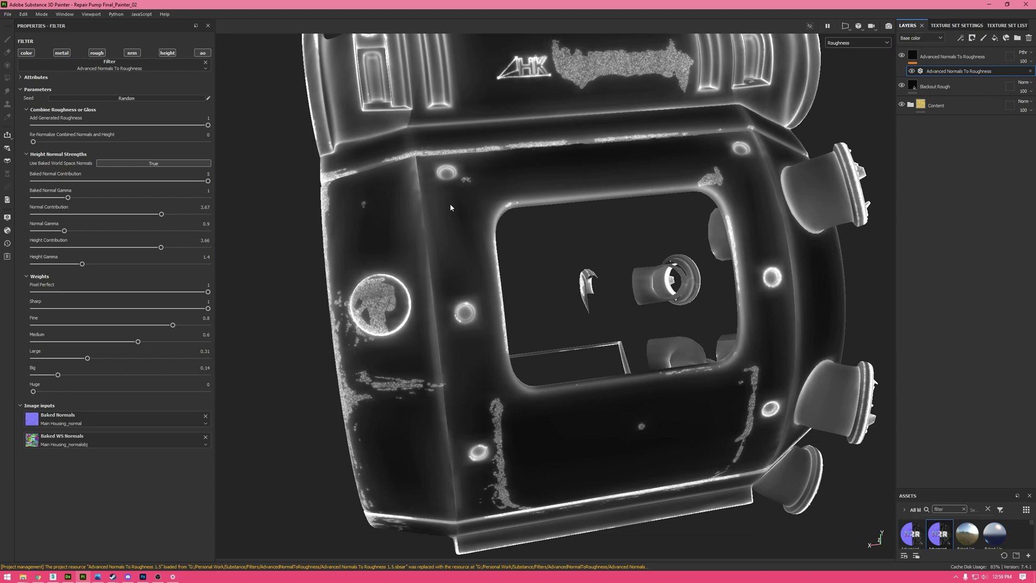
alt+drag(475, 272, 530, 212)
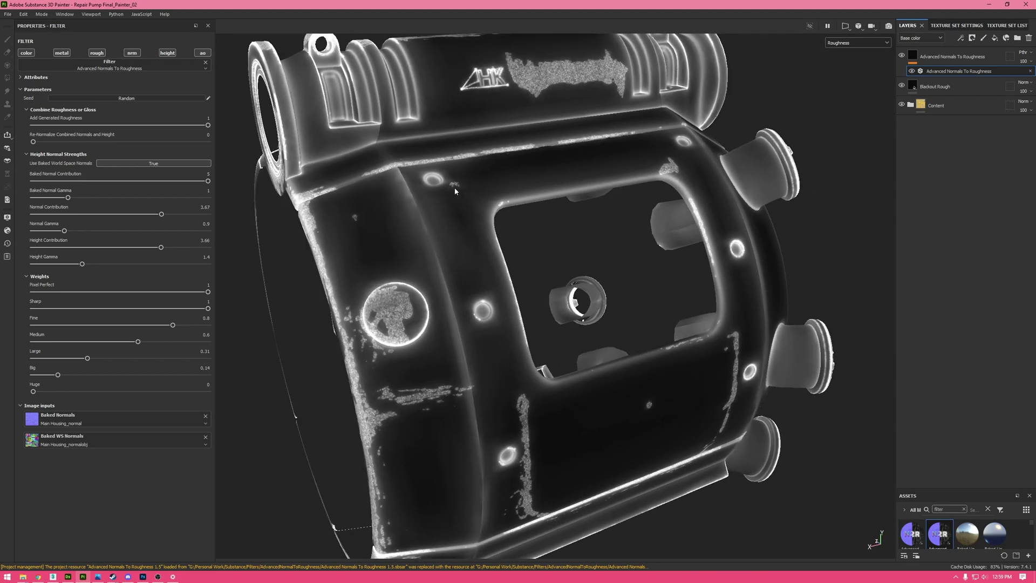
scroll(393, 244, up, 2)
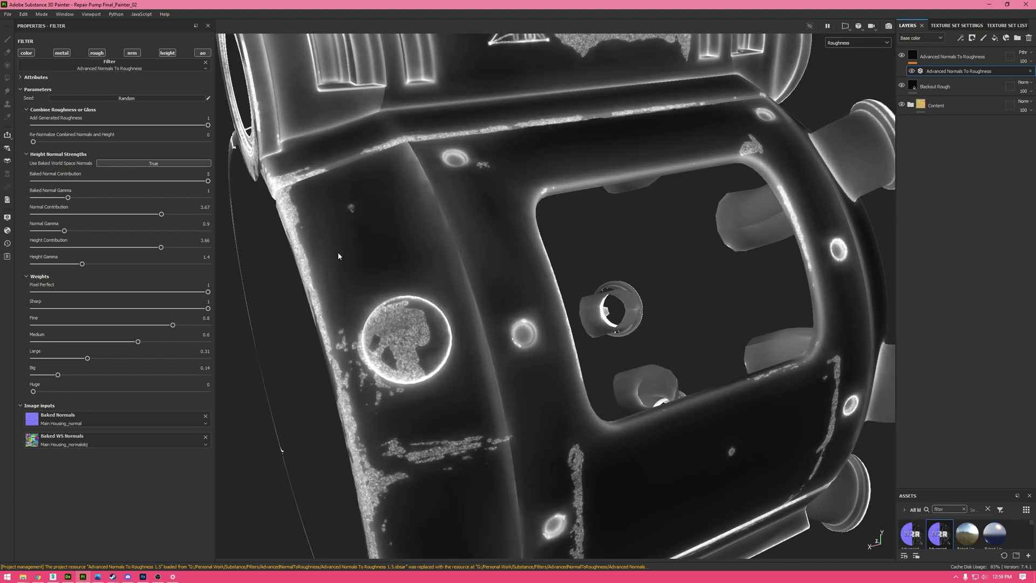
Set the filter weights Large to 0.43, Big to 0.34 and Huge to 0.05 while viewing the round emblem's area.
alt+drag(338, 254, 302, 226)
alt+middle_drag(467, 261, 582, 213)
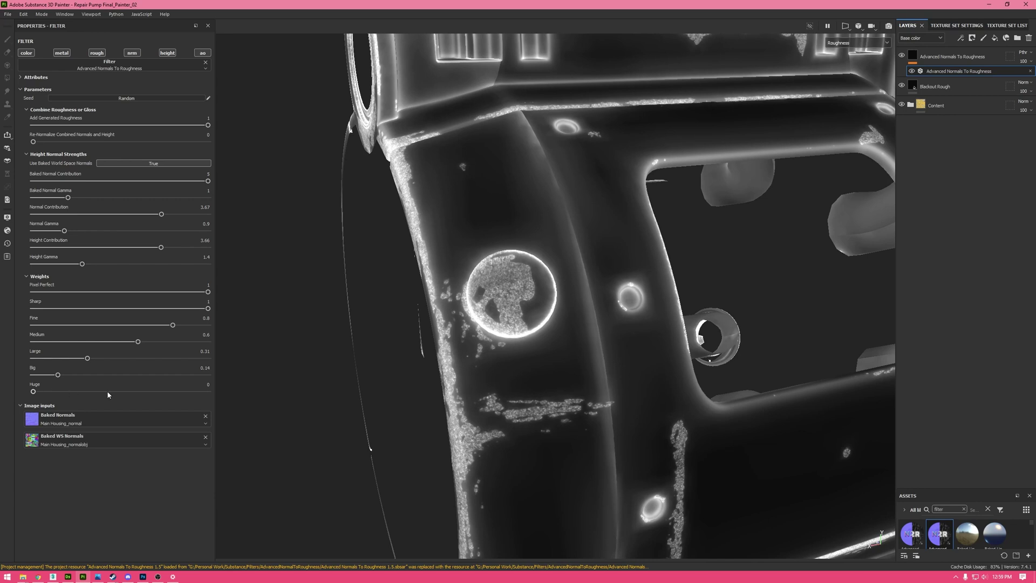
drag(34, 391, 63, 392)
drag(58, 375, 108, 359)
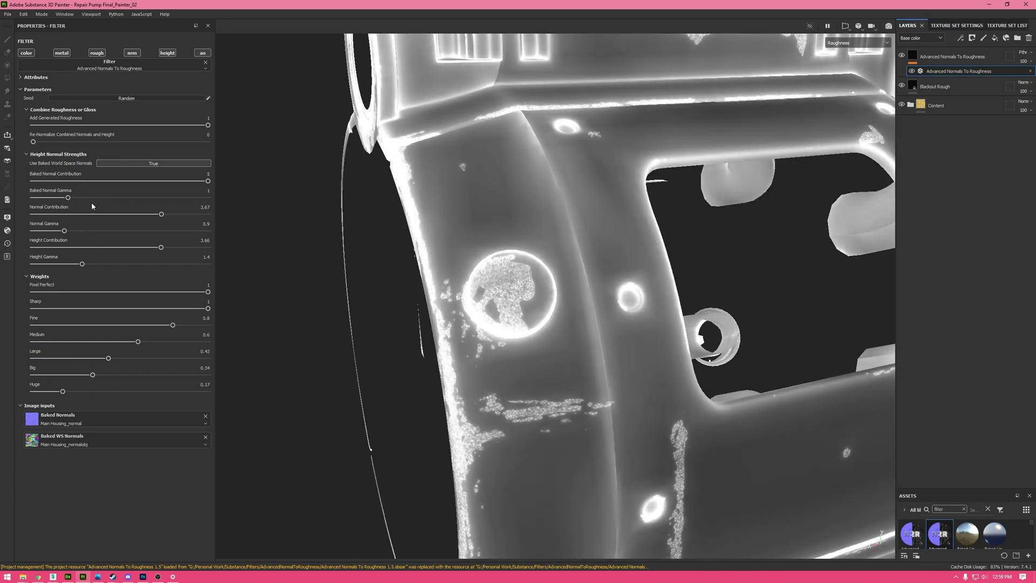
click(45, 392)
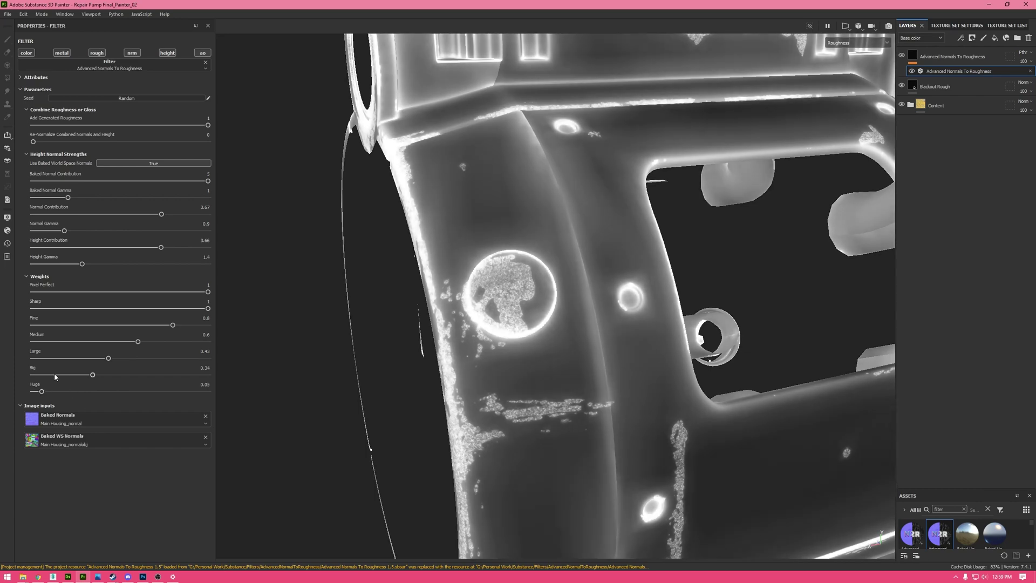
Lower the filter weights Big to 0.09 and Large to 0.17.
click(48, 375)
click(64, 359)
drag(65, 358, 63, 359)
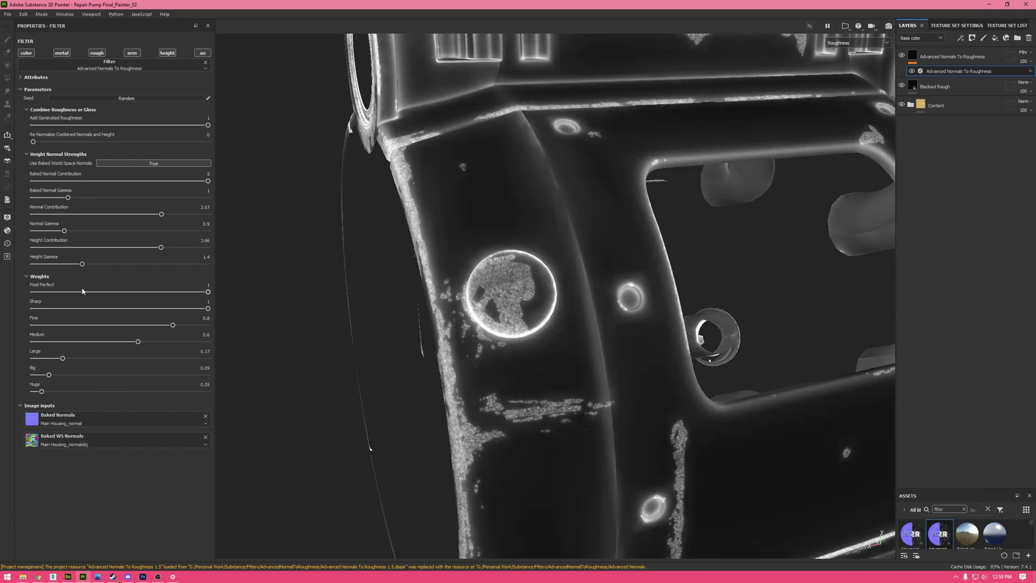
Set the Sharp, Fine, Medium, Large, Big and Huge weights to 0 so that only Pixel Perfect contributes.
click(31, 342)
click(31, 358)
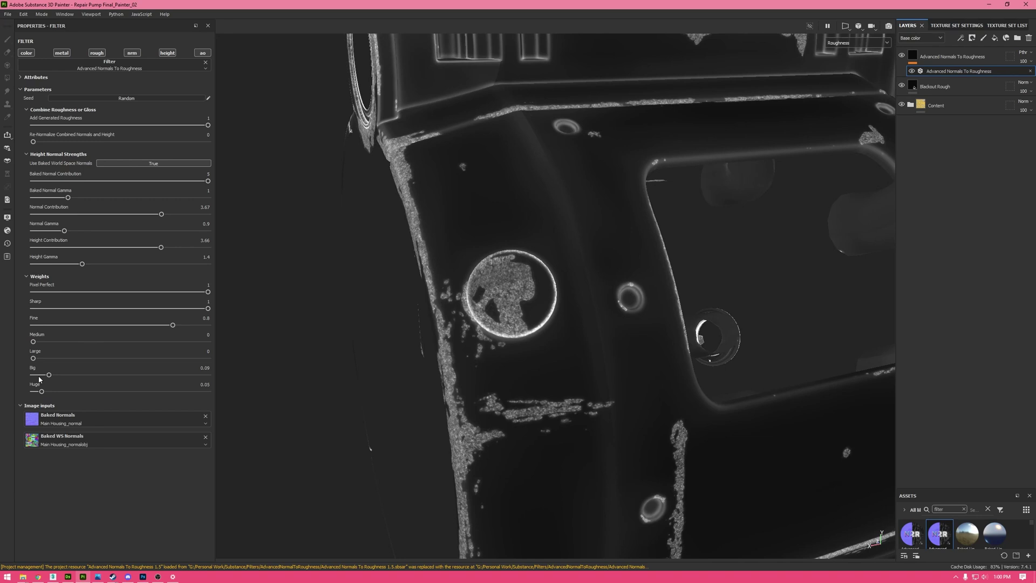
click(31, 375)
click(32, 392)
click(33, 325)
click(32, 308)
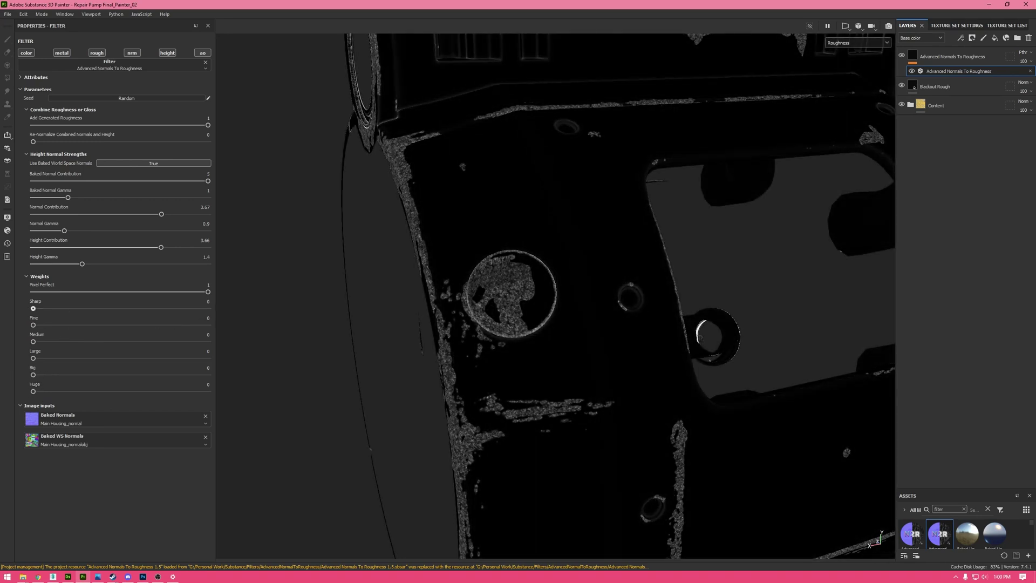
Show the full material at the recess below the lug and set the Baked Normal Gamma to 0.39.
alt+drag(444, 209, 356, 199)
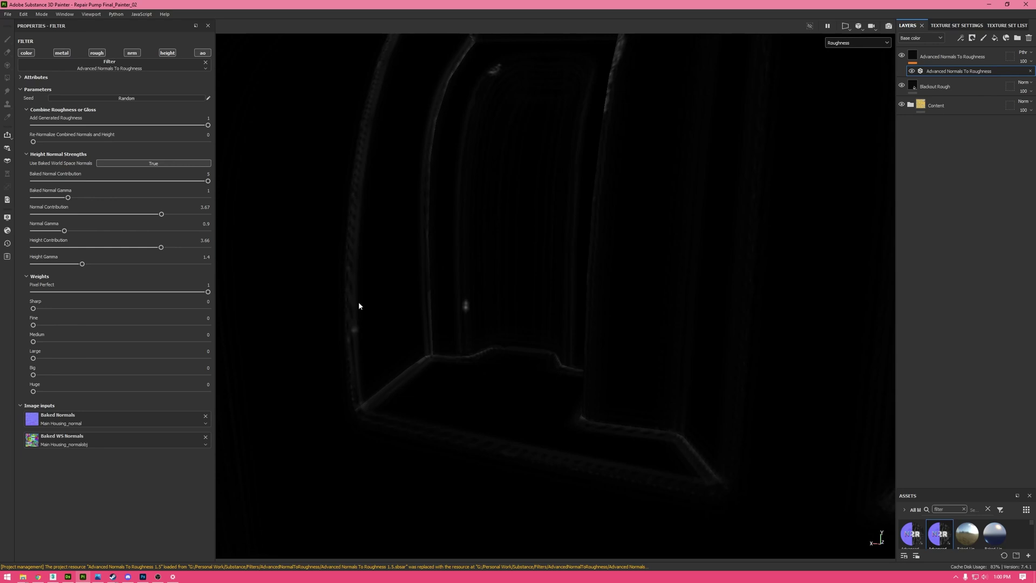
key(m)
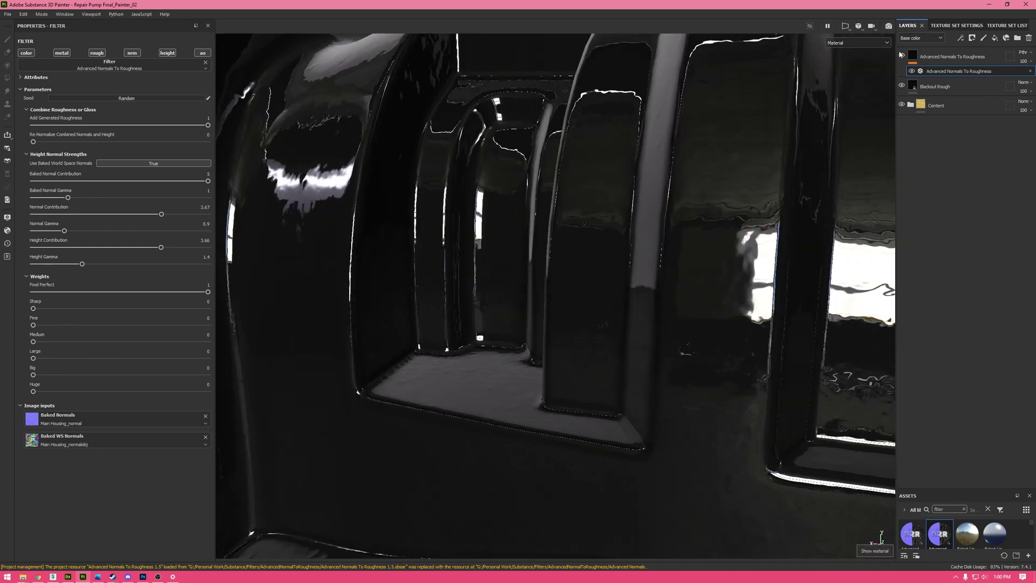
scroll(443, 140, up, 2)
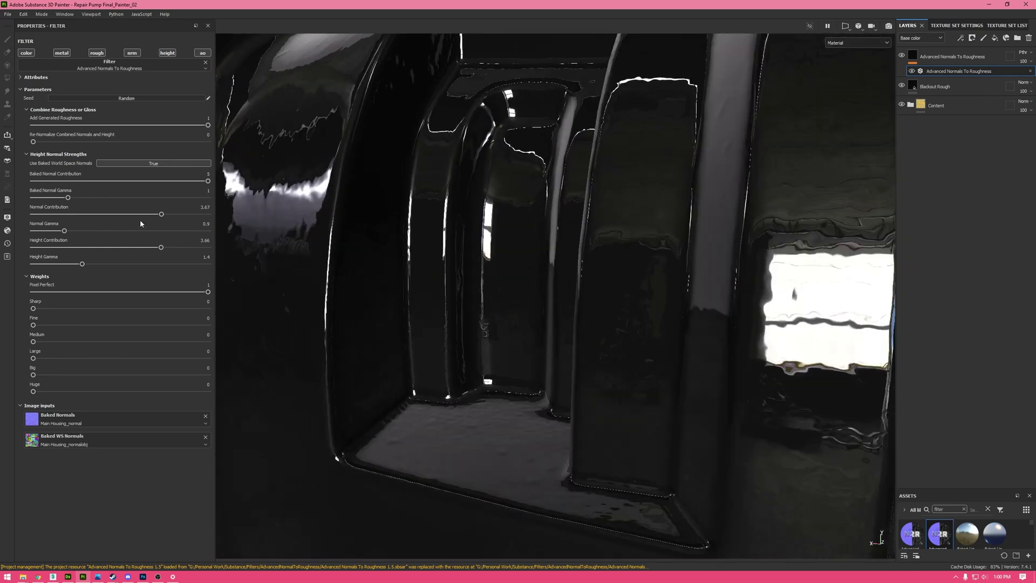
drag(67, 200, 47, 199)
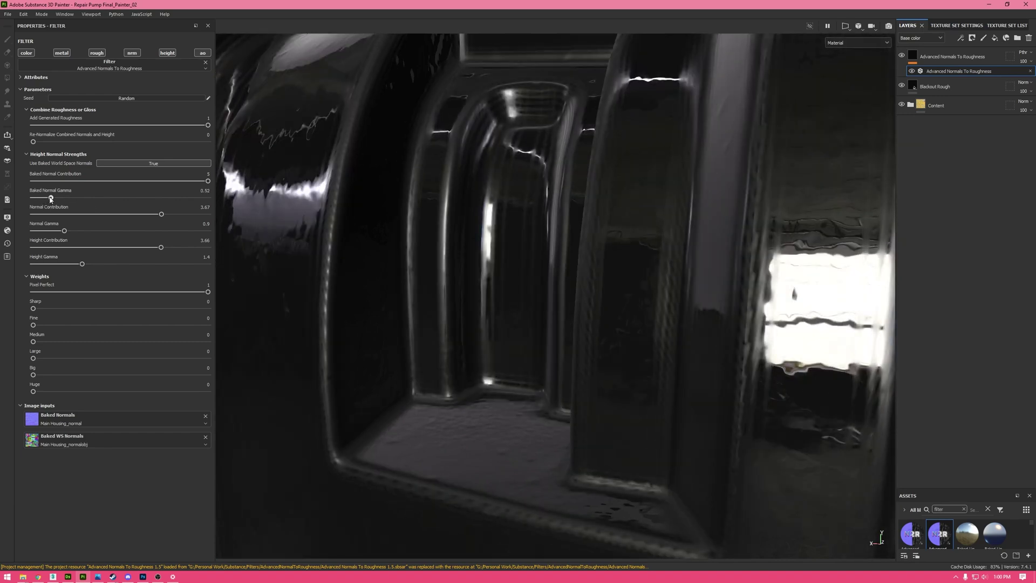
scroll(638, 229, down, 2)
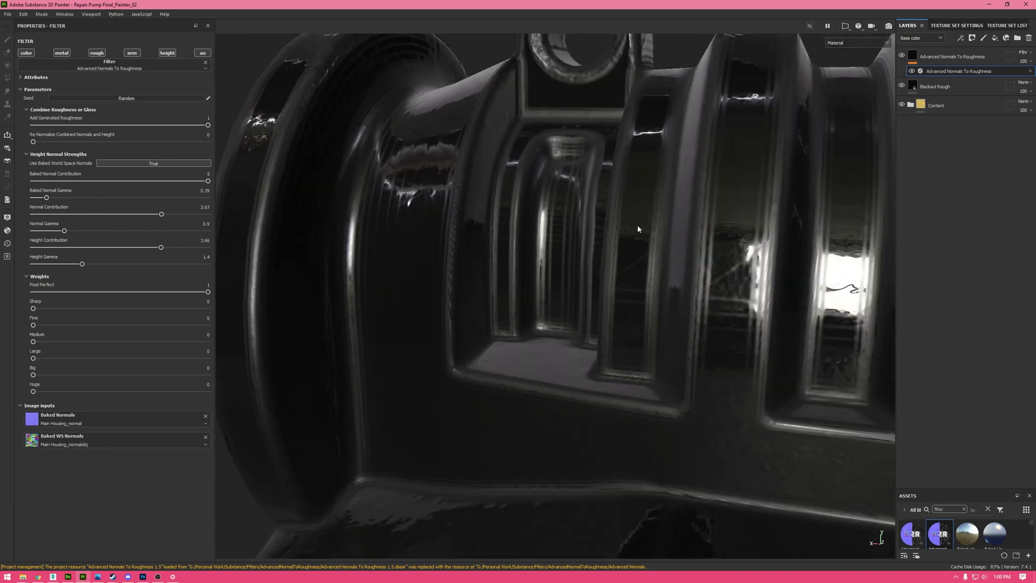
scroll(638, 229, down, 2)
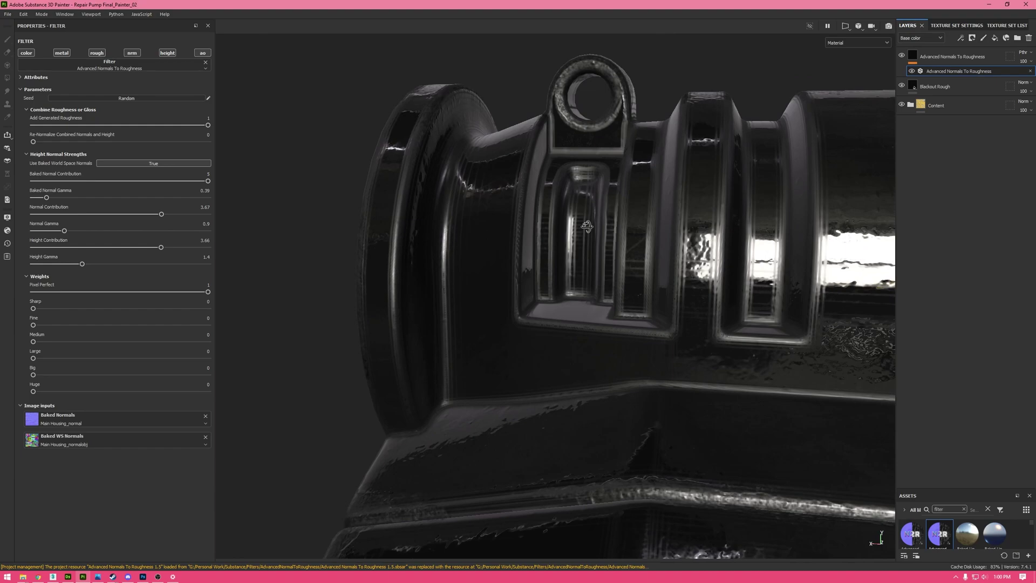
Examine the ribs and recess below the lug in the material view and in the Roughness channel.
alt+drag(639, 229, 447, 214)
scroll(536, 201, up, 3)
scroll(447, 211, down, 3)
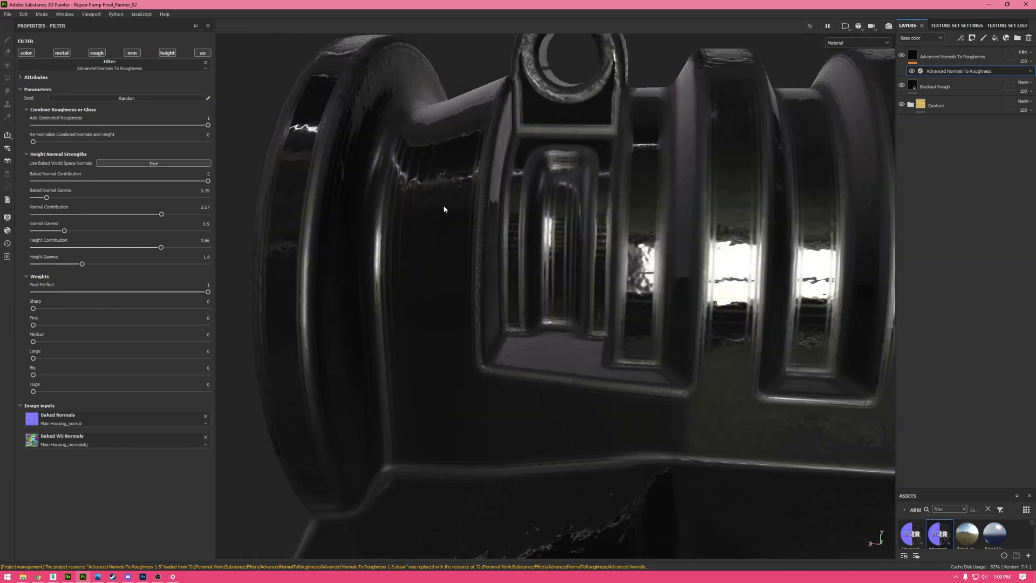
scroll(438, 198, up, 3)
key(c)
scroll(432, 216, up, 1)
scroll(433, 222, down, 4)
scroll(432, 222, down, 3)
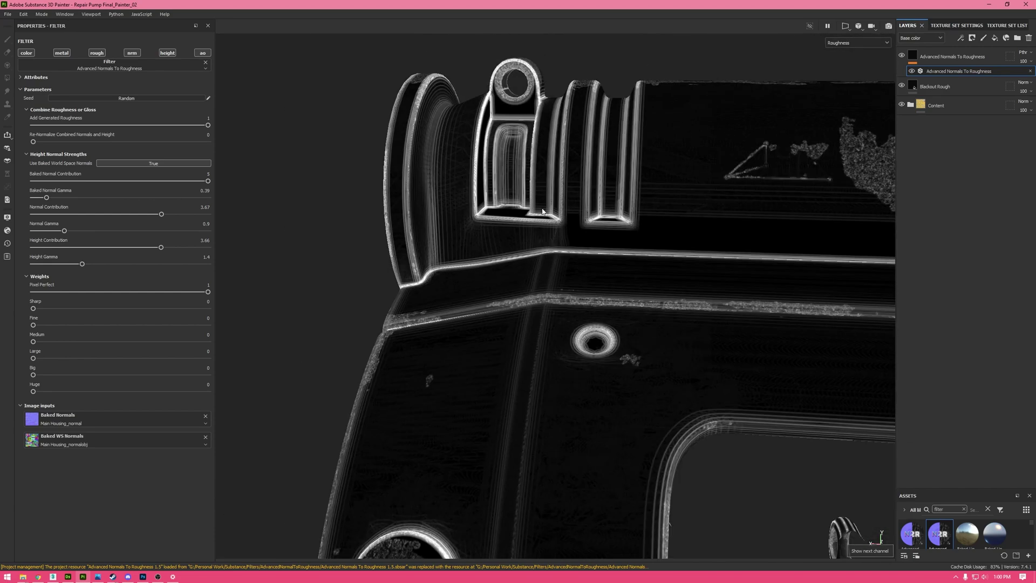
alt+drag(475, 200, 493, 285)
scroll(499, 182, up, 2)
scroll(529, 186, up, 3)
Set the Baked Normal Gamma to 1 and the Sharp weight to 1.
click(203, 190)
text(1)
key(Return)
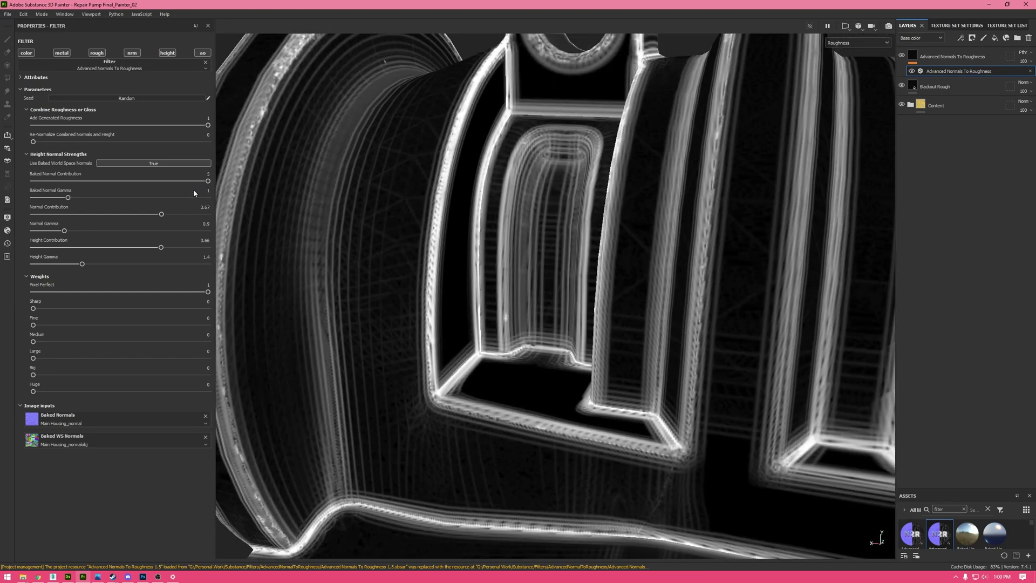
drag(38, 308, 239, 294)
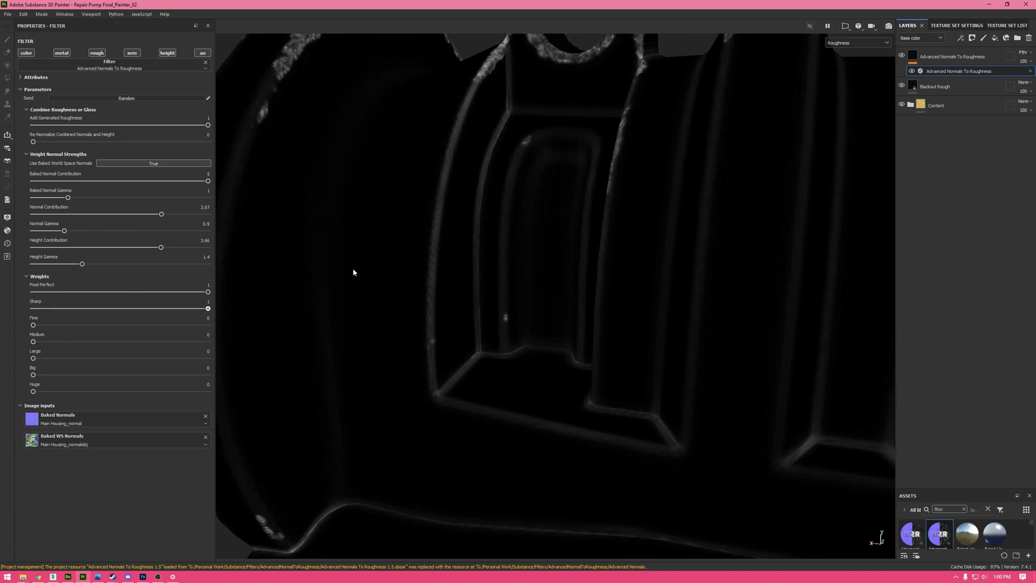
Compare the material with the Roughness channel and set the weights Fine to 0.75, Medium to 0.34 and Large to 0.11.
key(m)
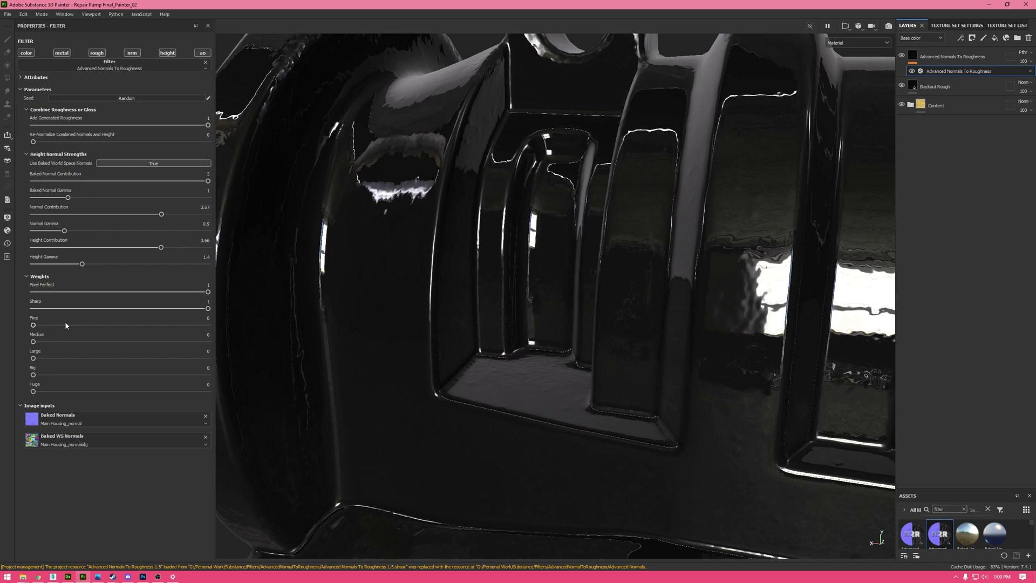
key(c)
drag(78, 325, 179, 324)
drag(101, 340, 59, 359)
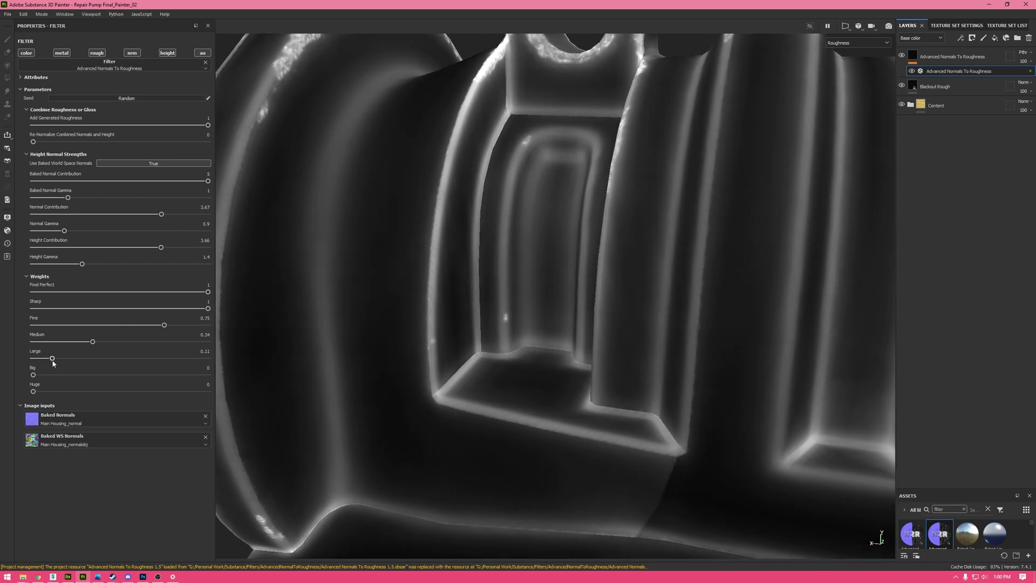
Compare the full material on the recess and upper housing with the Advanced Normals To Roughness layer hidden and shown.
key(m)
click(902, 55)
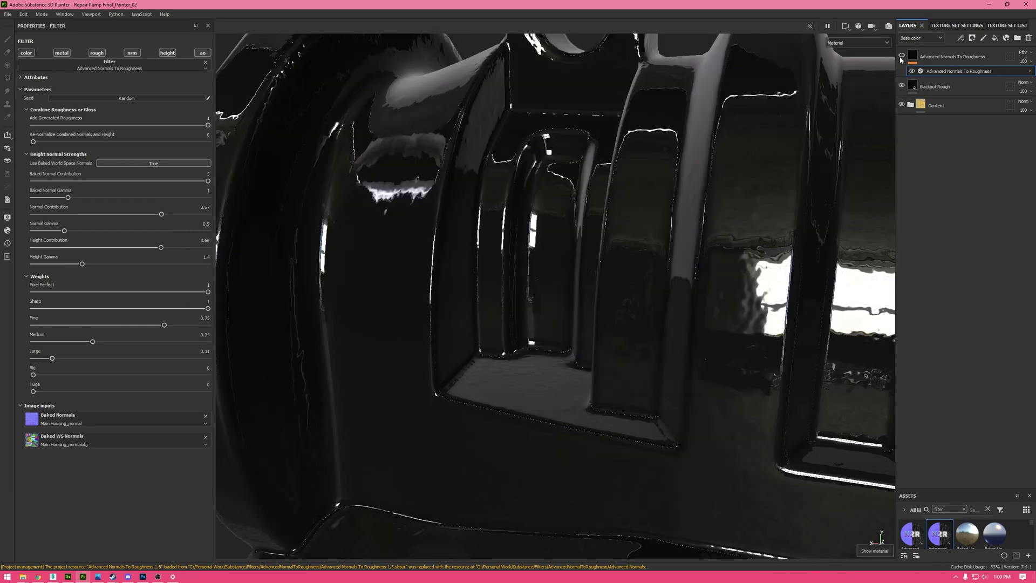
click(902, 56)
scroll(499, 265, down, 6)
alt+drag(497, 264, 475, 235)
click(902, 56)
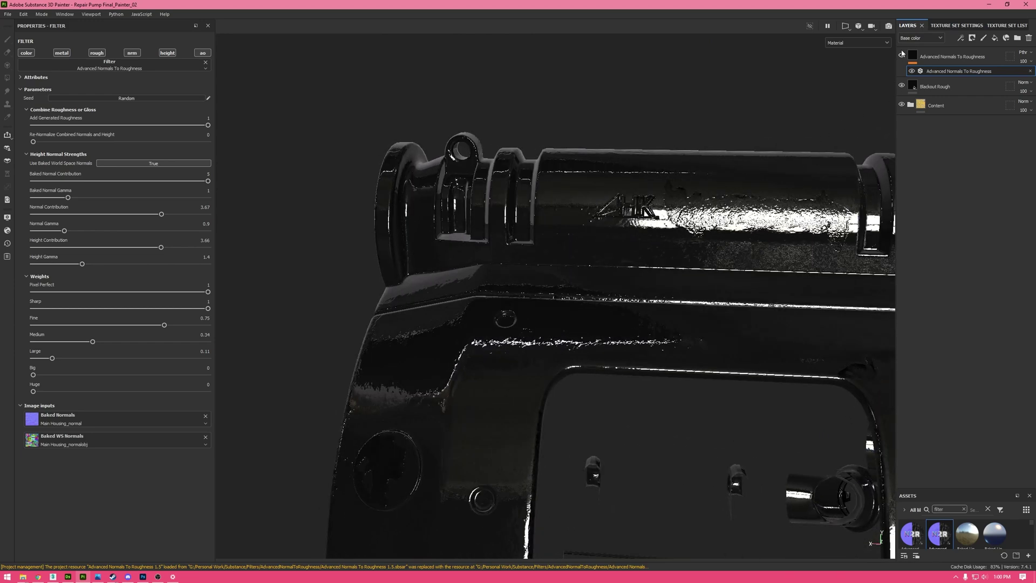
click(902, 56)
click(902, 57)
click(902, 56)
Compare the lower housing below the window with the Advanced Normals To Roughness layer hidden and shown.
alt+drag(593, 259, 829, 68)
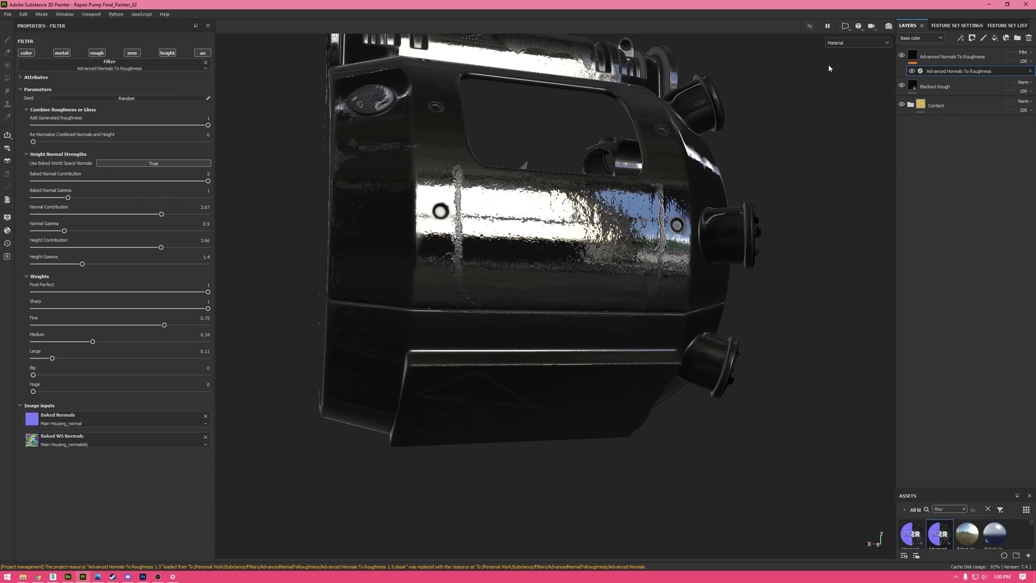
click(902, 56)
click(903, 56)
click(903, 56)
View the lug's ribs in the Roughness channel and set the Baked Normal Gamma to 0.5 and Baked Normal Contribution to 1.
alt+drag(586, 136, 534, 241)
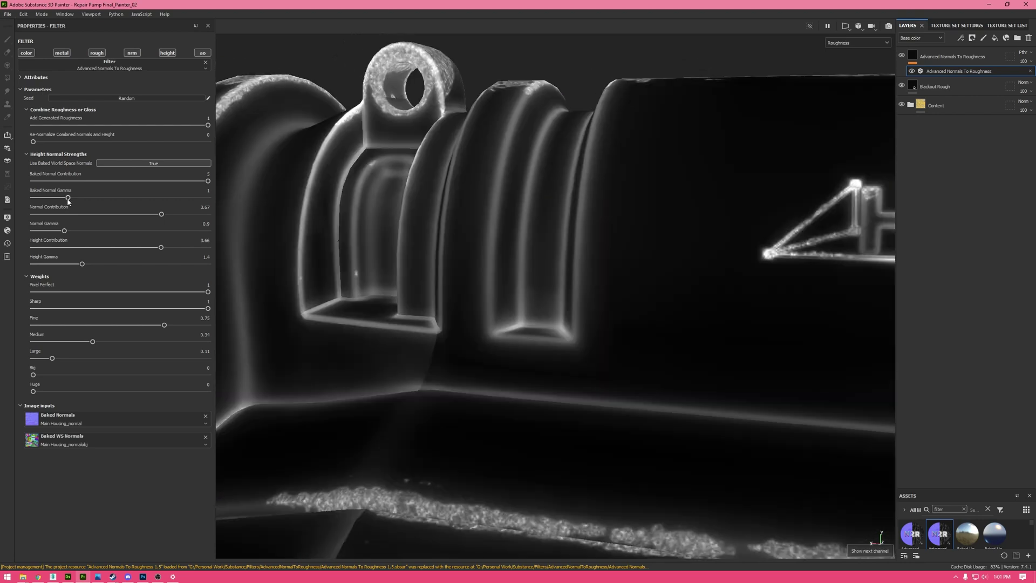
drag(67, 198, 48, 200)
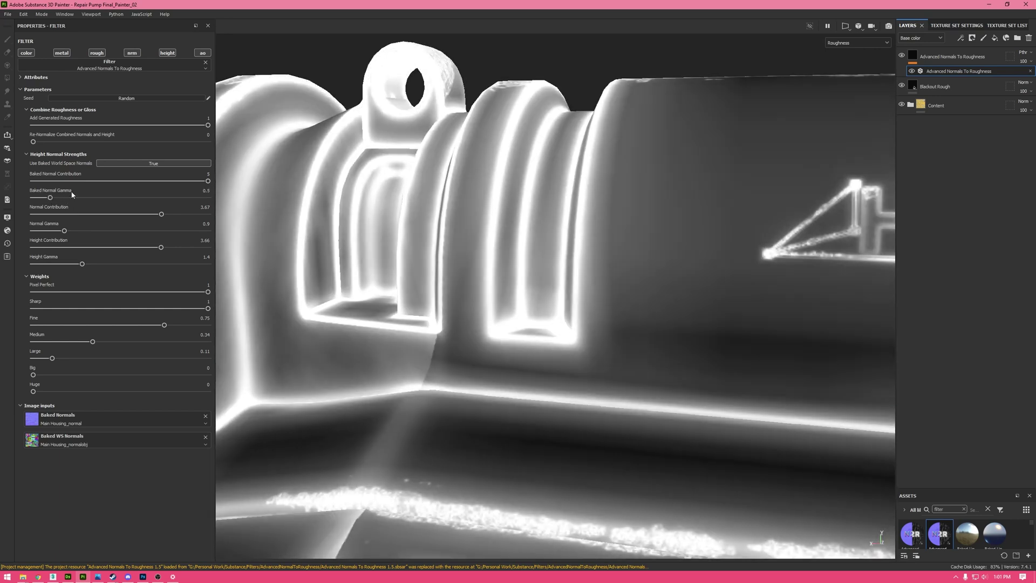
click(205, 174)
text(1)
key(Return)
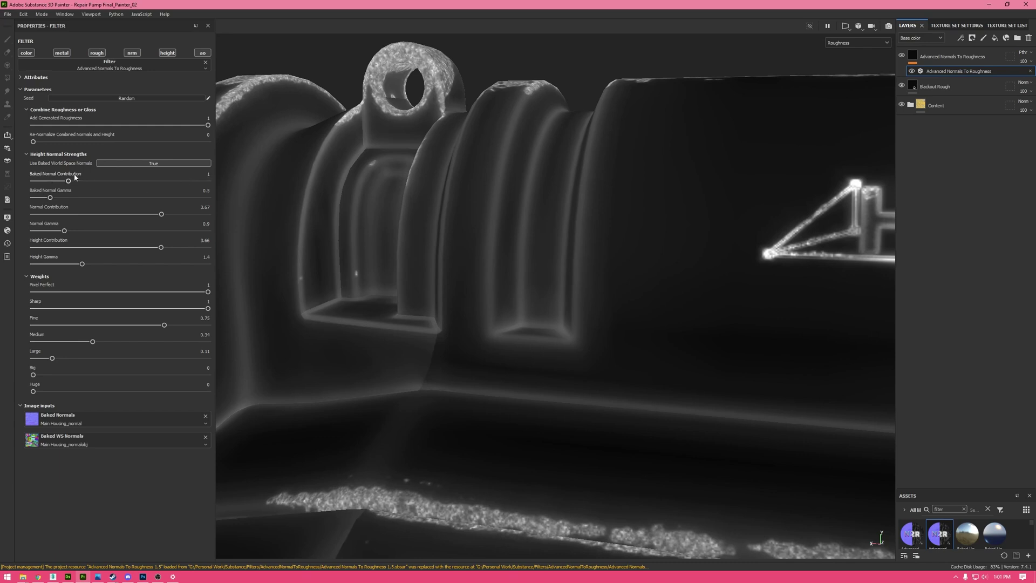
Set the Baked Normal Gamma to 1.64 and the Baked Normal Contribution to 5.
drag(50, 197, 90, 198)
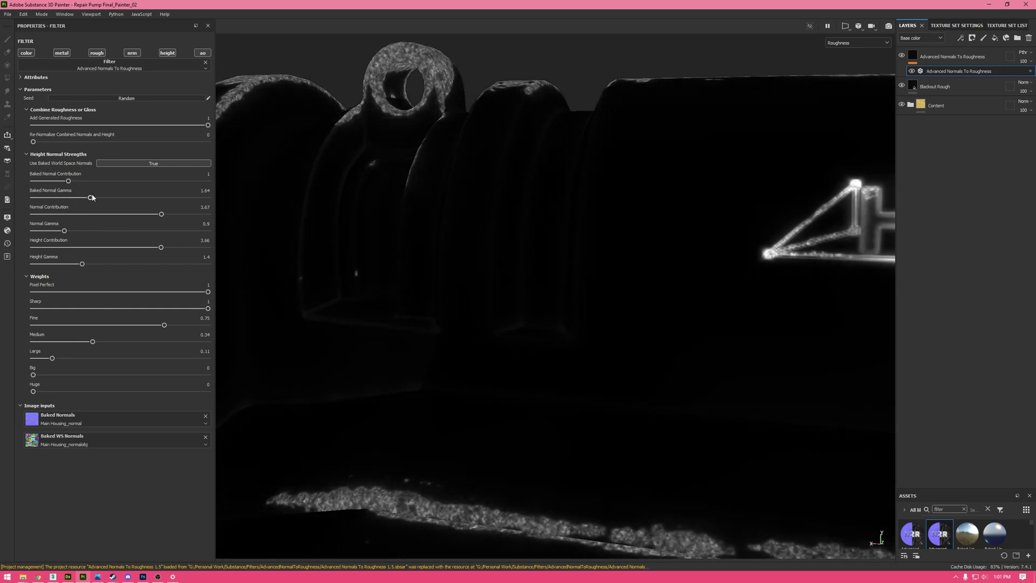
scroll(298, 254, up, 5)
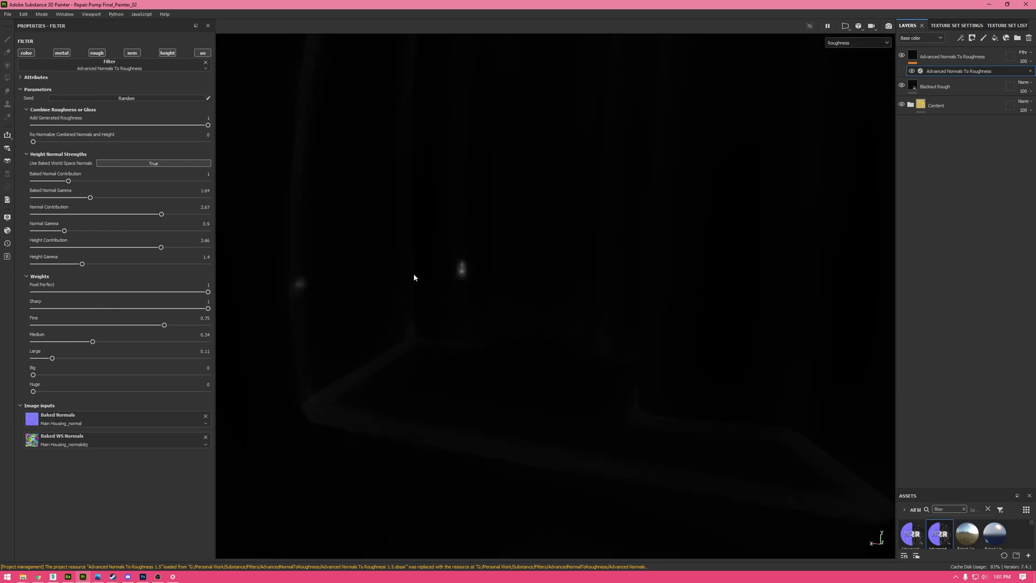
scroll(414, 277, down, 4)
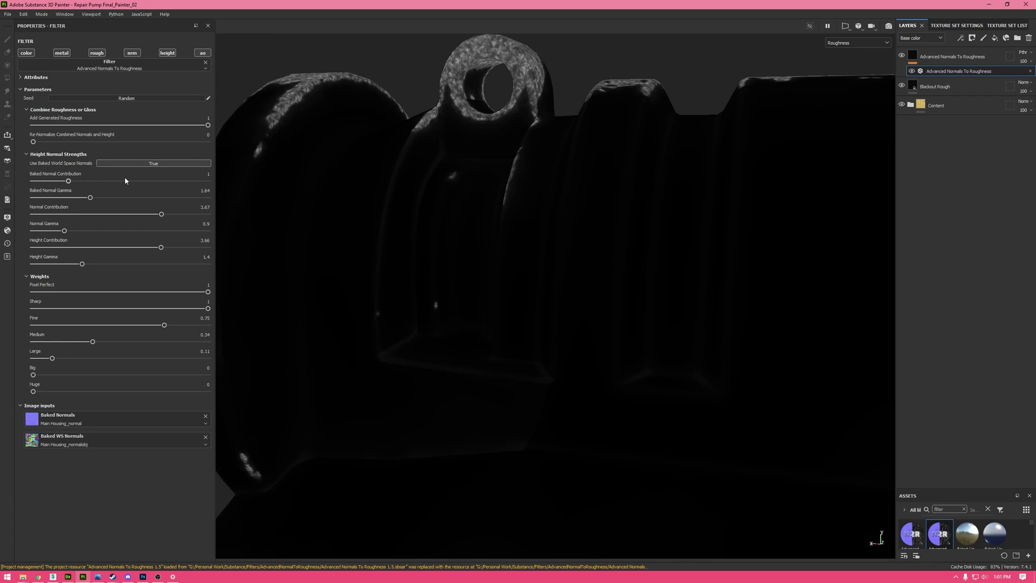
drag(125, 181, 211, 180)
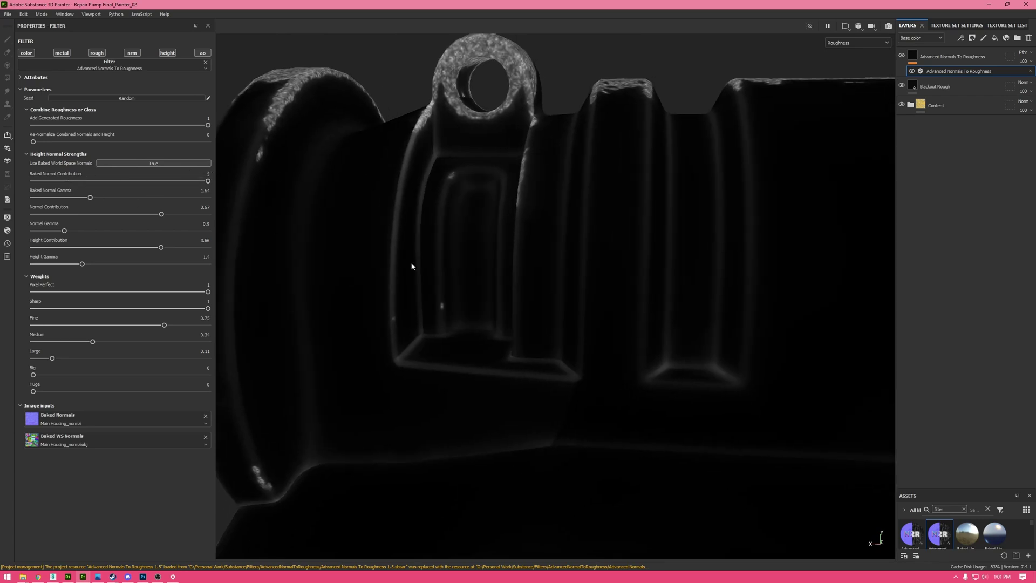
Inspect the roughness around the round emblem and the circular bolt recess beside the window.
scroll(412, 266, down, 4)
alt+drag(495, 275, 416, 182)
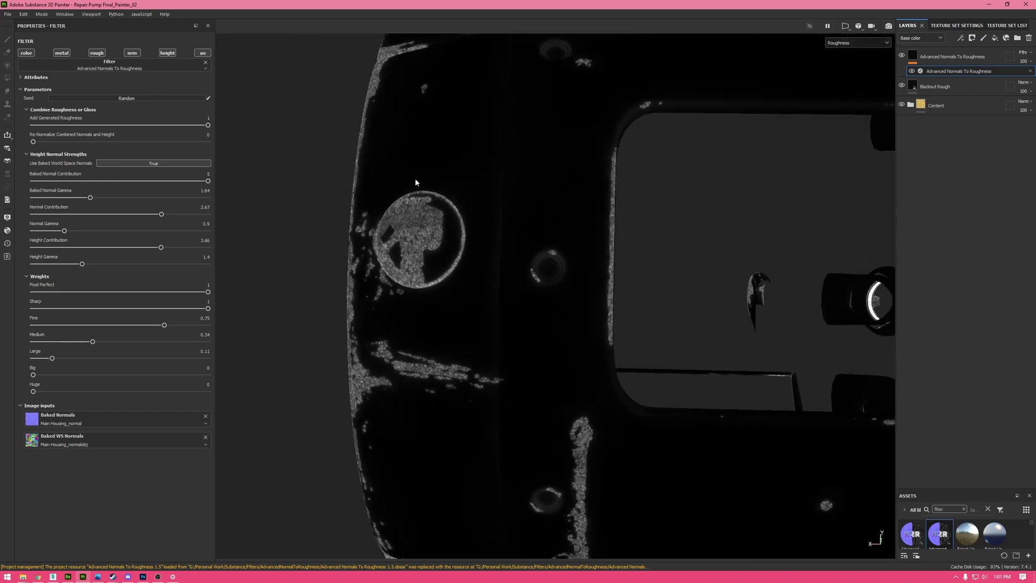
alt+middle_drag(561, 59, 521, 151)
scroll(529, 402, up, 5)
alt+drag(498, 322, 554, 294)
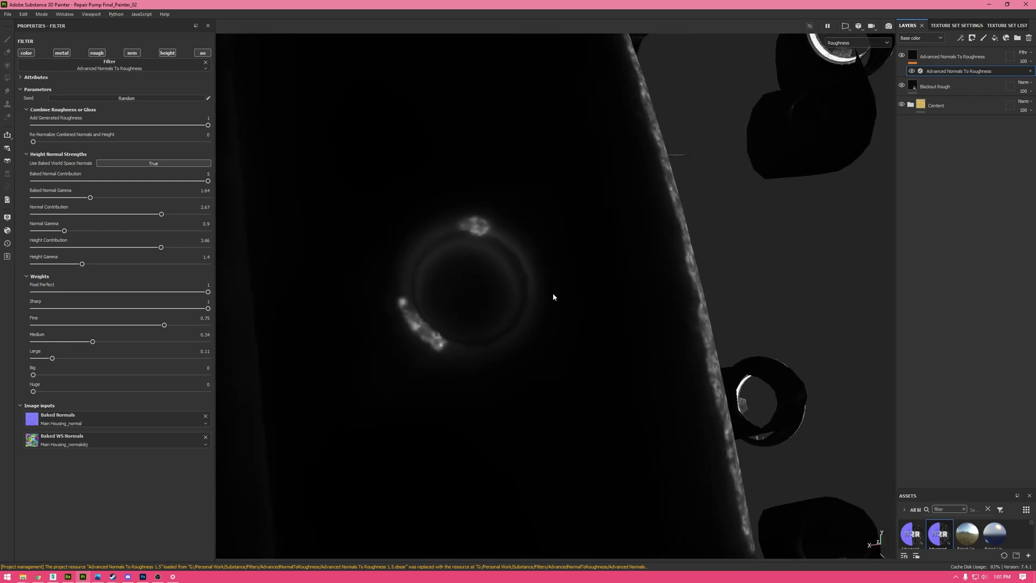
scroll(497, 287, up, 4)
alt+drag(467, 271, 485, 185)
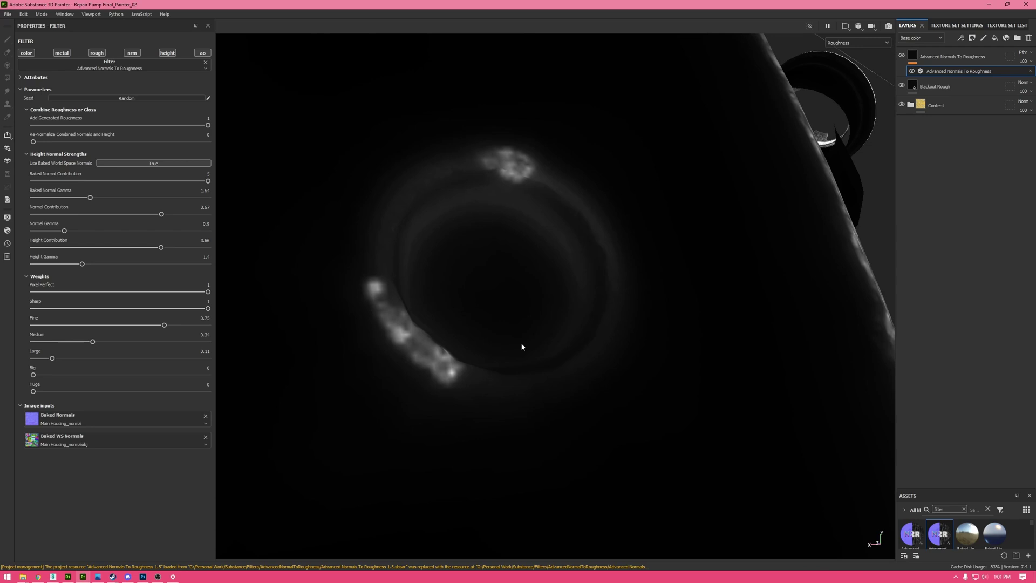
Show the full material on the circular bolt recess and compare it with the Advanced Normals To Roughness layer hidden and shown.
key(m)
scroll(463, 274, down, 3)
alt+drag(463, 274, 620, 174)
click(901, 56)
click(901, 55)
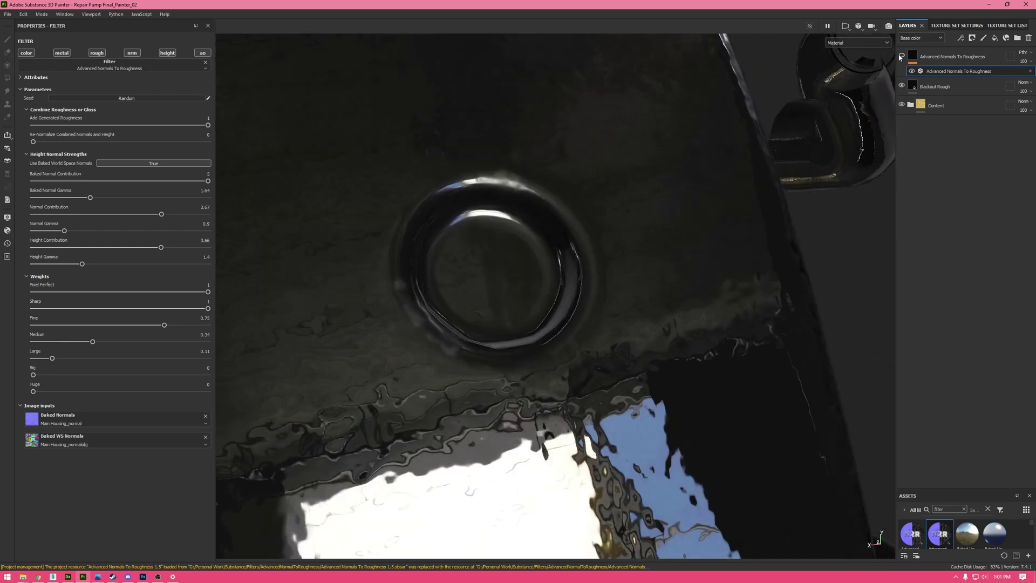
click(901, 56)
click(900, 56)
Compare the round port flange's rings, bolts and clips with the Advanced Normals To Roughness layer hidden and shown.
alt+drag(500, 264, 453, 188)
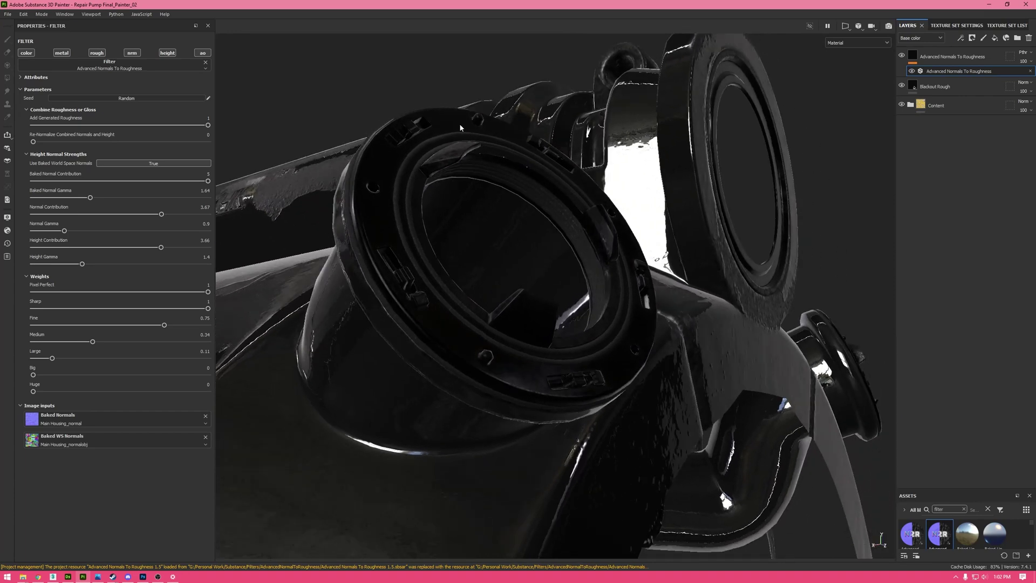
click(902, 55)
click(901, 56)
scroll(508, 324, up, 3)
alt+drag(507, 372, 544, 307)
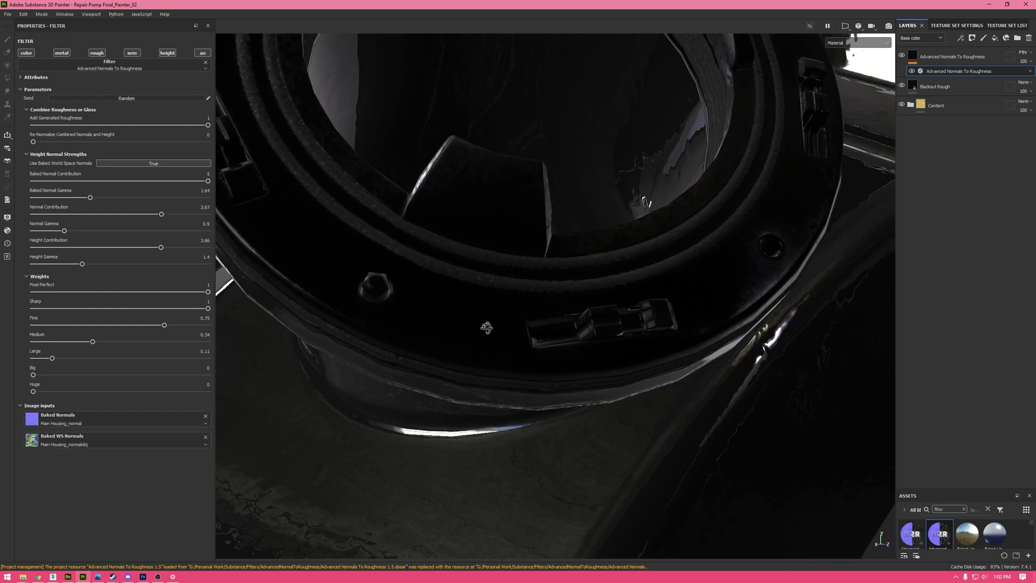
alt+drag(486, 327, 329, 290)
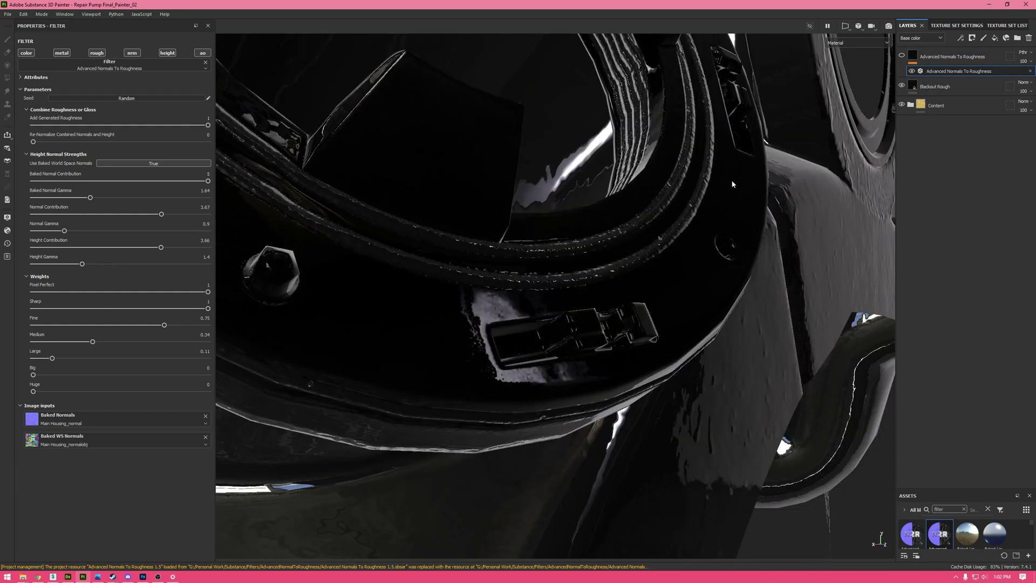
alt+drag(546, 279, 564, 267)
alt+right_drag(564, 268, 491, 300)
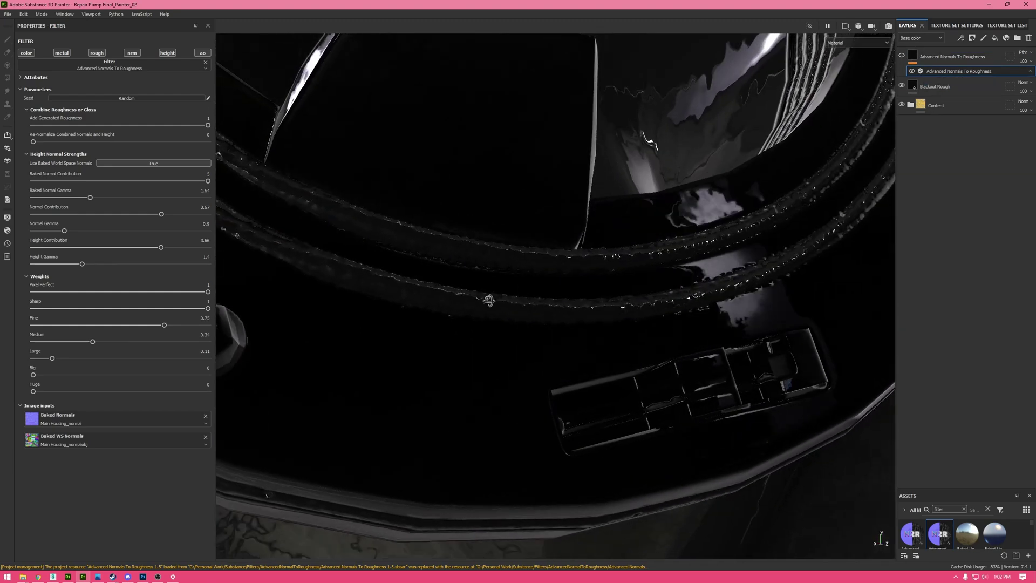
click(902, 55)
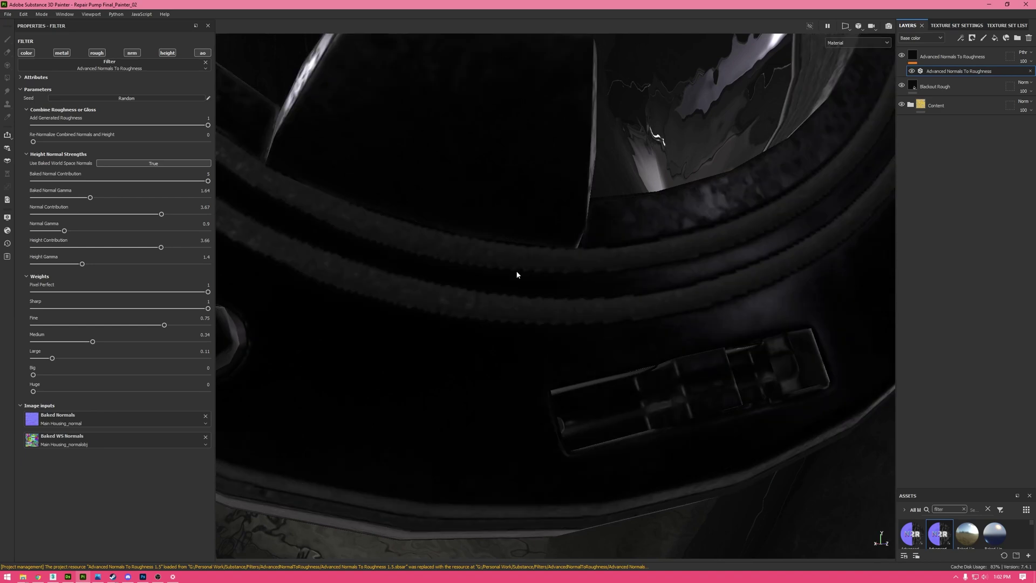
scroll(509, 262, down, 4)
mouse_move(507, 261)
alt+mouse_down()
mouse_move(474, 304)
mouse_move(600, 271)
alt+mouse_up()
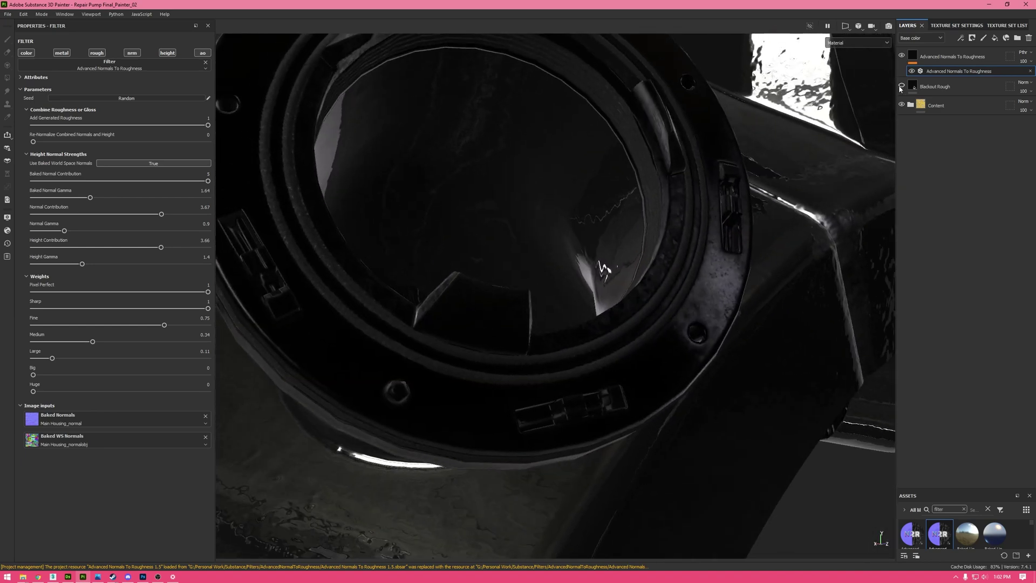
Show the full material on the round port flange and compare it with the Advanced Normals To Roughness layer hidden and shown.
key(m)
alt+drag(641, 161, 527, 198)
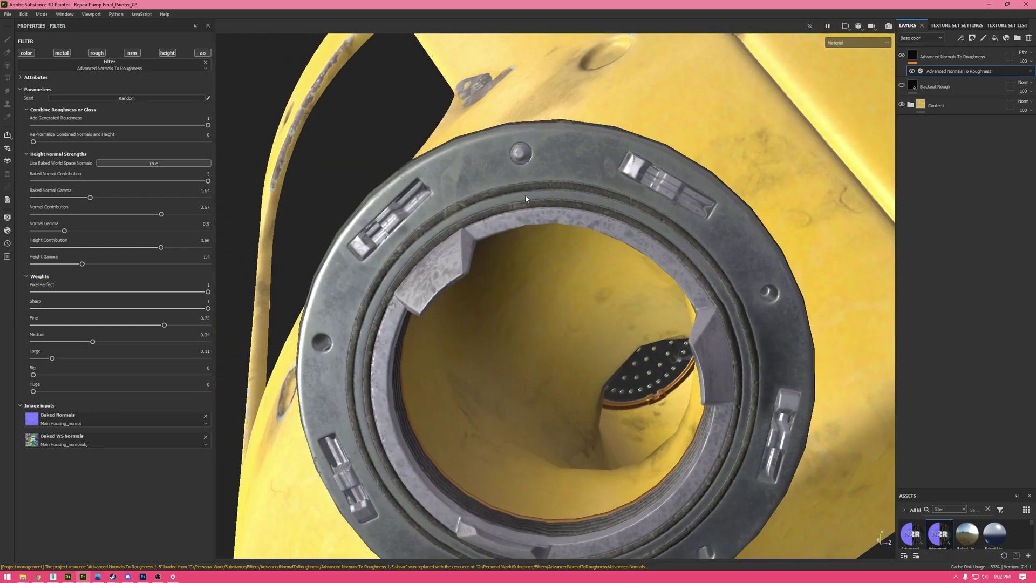
alt+drag(684, 242, 751, 103)
click(901, 56)
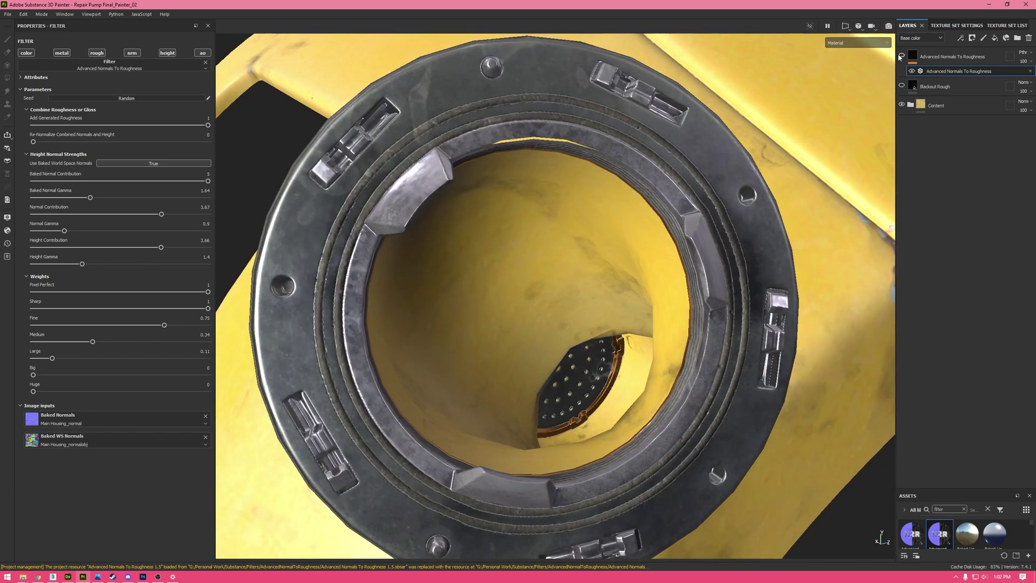
click(900, 55)
click(901, 56)
mouse_move(537, 232)
alt+mouse_down()
mouse_move(455, 214)
mouse_move(433, 271)
alt+mouse_up()
alt+middle_drag(432, 271, 481, 273)
mouse_move(481, 272)
alt+mouse_down()
mouse_move(412, 264)
mouse_move(499, 258)
alt+mouse_up()
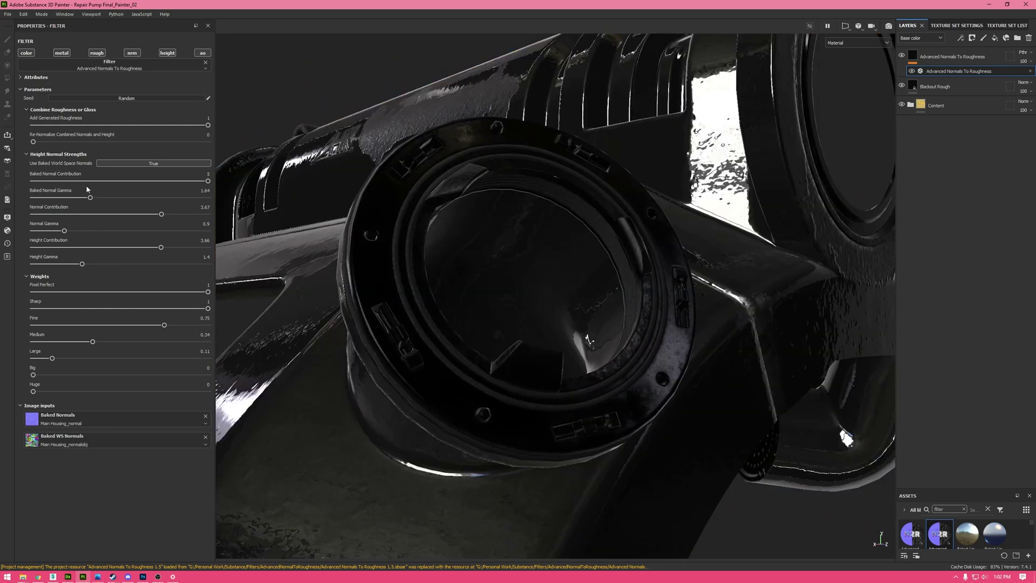
Set Baked Normal Contribution and Height Contribution to 0 and Normal Contribution to 2.31, and show the roughness channel around the round emblem.
mouse_move(161, 215)
mouse_down()
mouse_move(79, 218)
mouse_move(114, 215)
mouse_move(31, 181)
mouse_up()
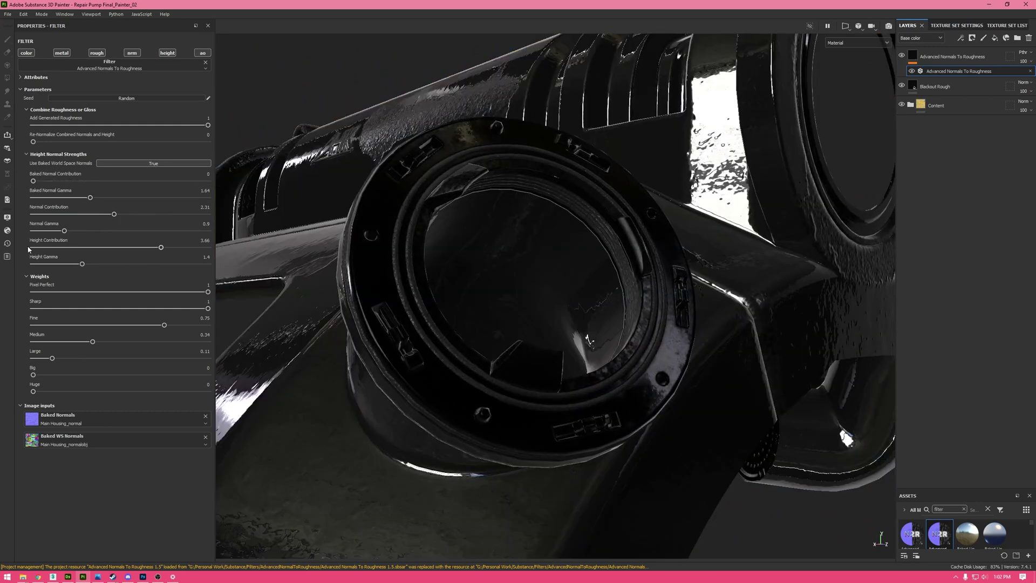
key(ctrl+z)
alt+drag(396, 313, 624, 216)
key(c)
alt+middle_drag(488, 254, 519, 177)
scroll(517, 176, up, 5)
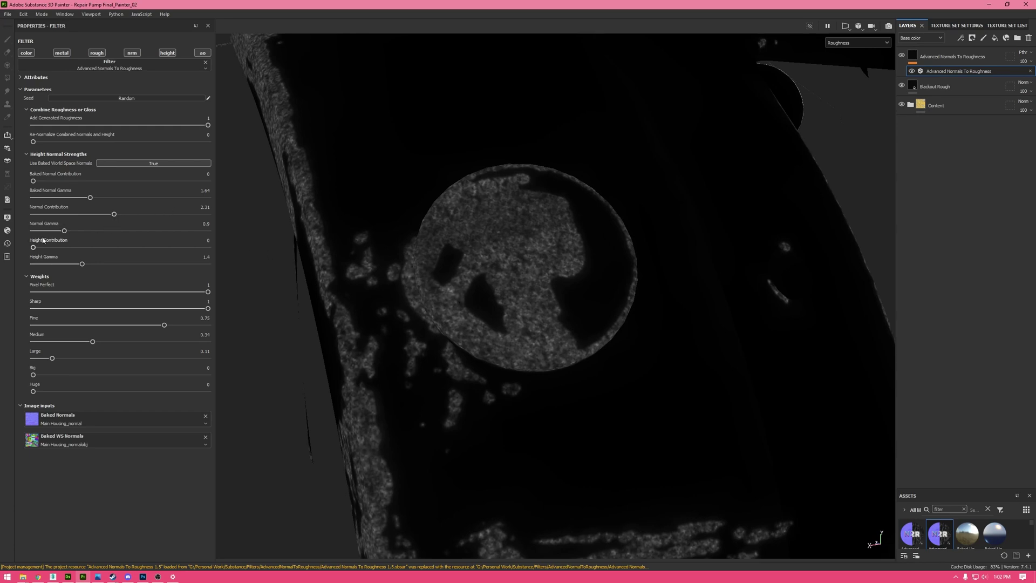
Set the Normal Contribution to 5 and the Normal Gamma to 1.82, and check the roughness across the housing.
drag(104, 213, 238, 214)
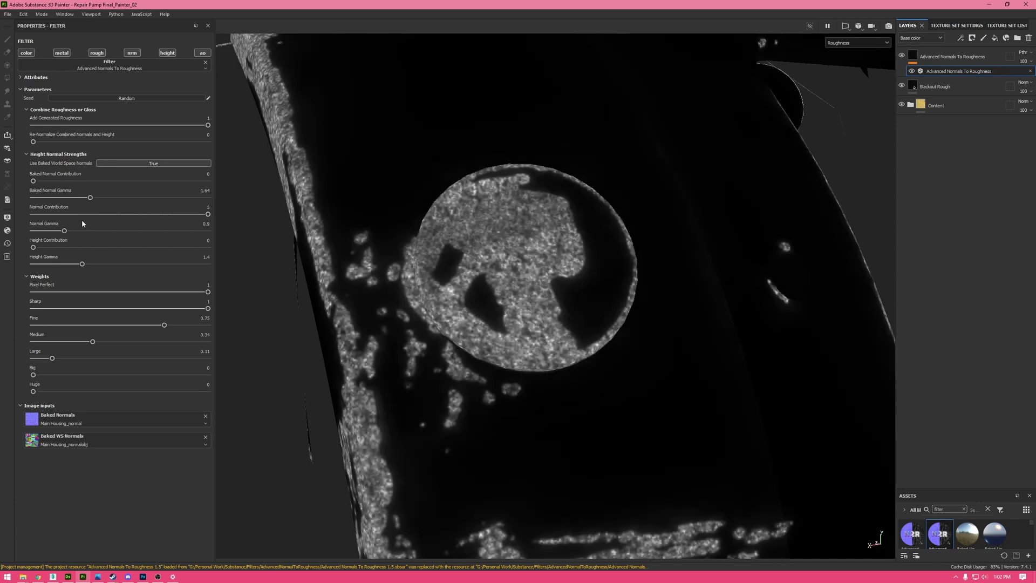
drag(64, 231, 96, 231)
scroll(477, 250, down, 3)
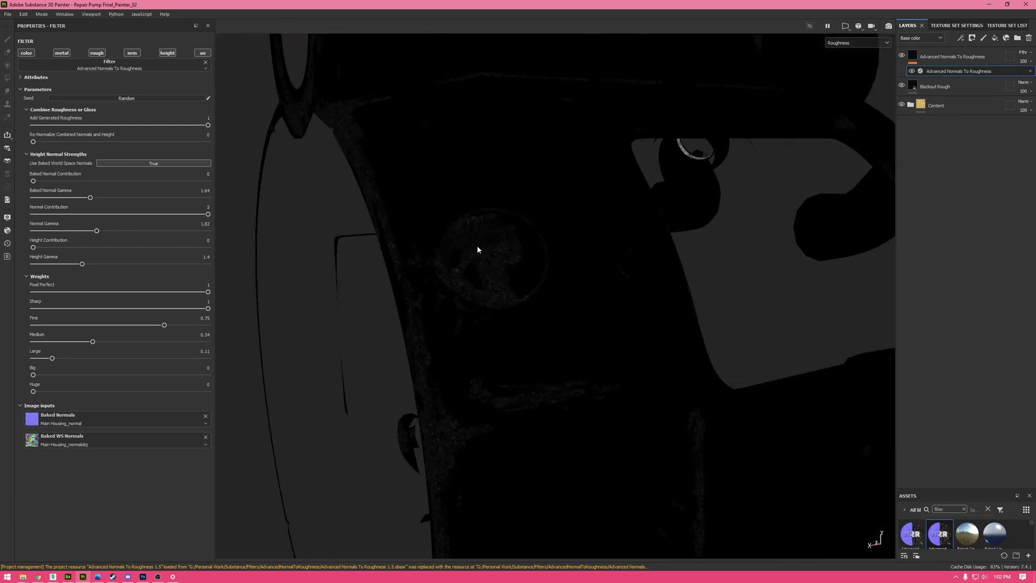
scroll(478, 247, down, 3)
alt+middle_drag(498, 153, 442, 282)
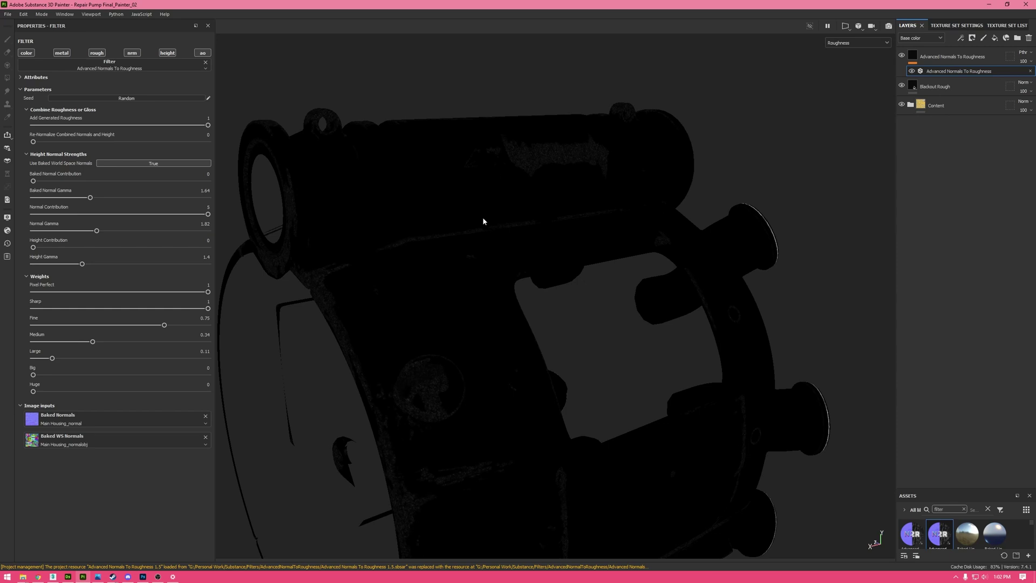
scroll(491, 324, up, 5)
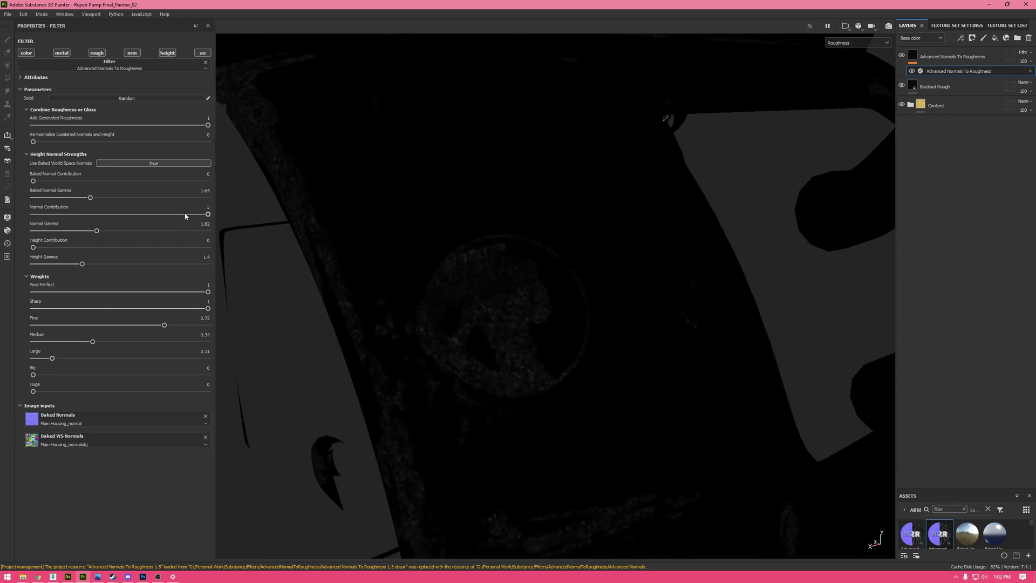
Set the Normal Gamma to 1.
click(205, 224)
text(1)
key(Return)
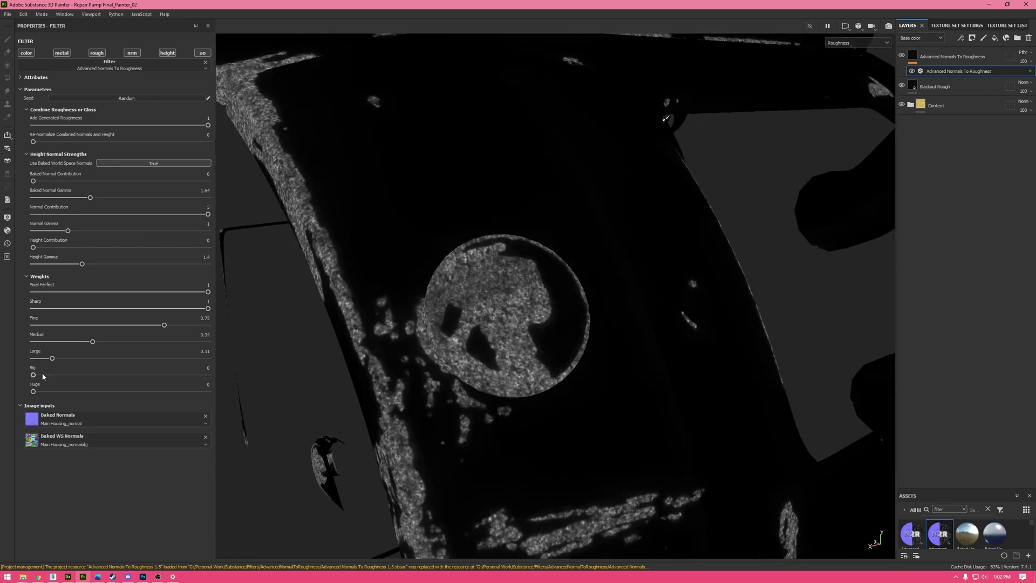
Try higher Medium, Large, Big and Huge weights, and reduce every weight from Fine to Huge to 0.
drag(43, 376, 84, 361)
drag(34, 392, 41, 392)
drag(154, 340, 153, 341)
drag(79, 358, 33, 392)
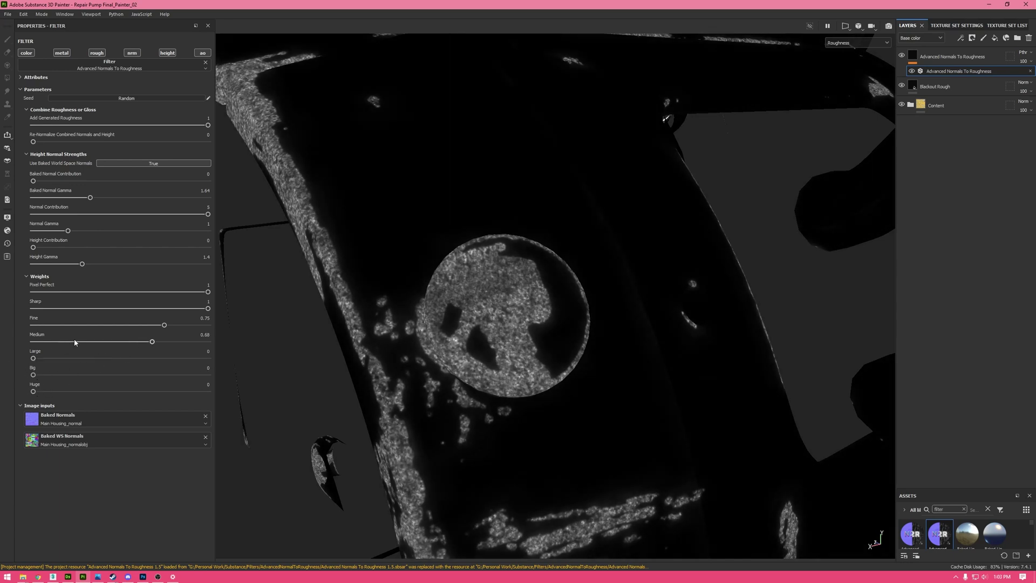
drag(152, 342, 33, 341)
drag(164, 325, 33, 325)
Set the Normal Gamma to 0.1 and examine the roughness on the whole housing and the round emblem.
scroll(277, 285, down, 10)
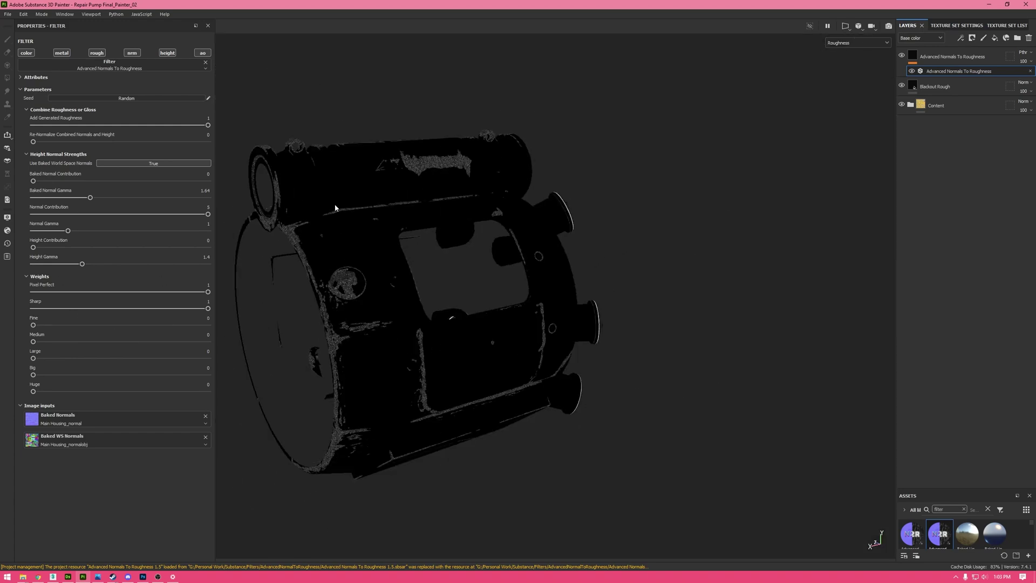
key(f)
drag(68, 231, 37, 230)
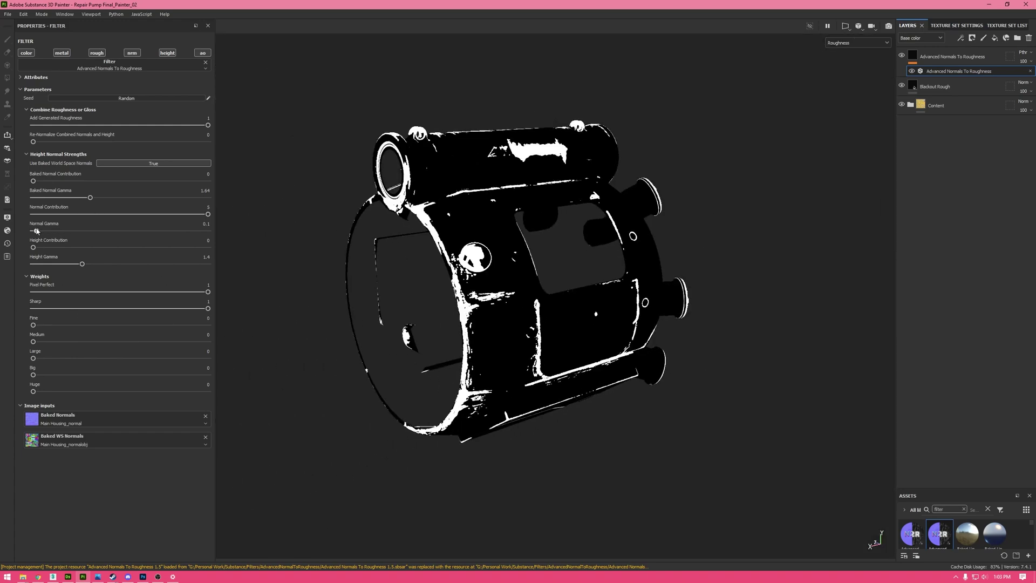
scroll(481, 236, up, 5)
scroll(480, 235, up, 6)
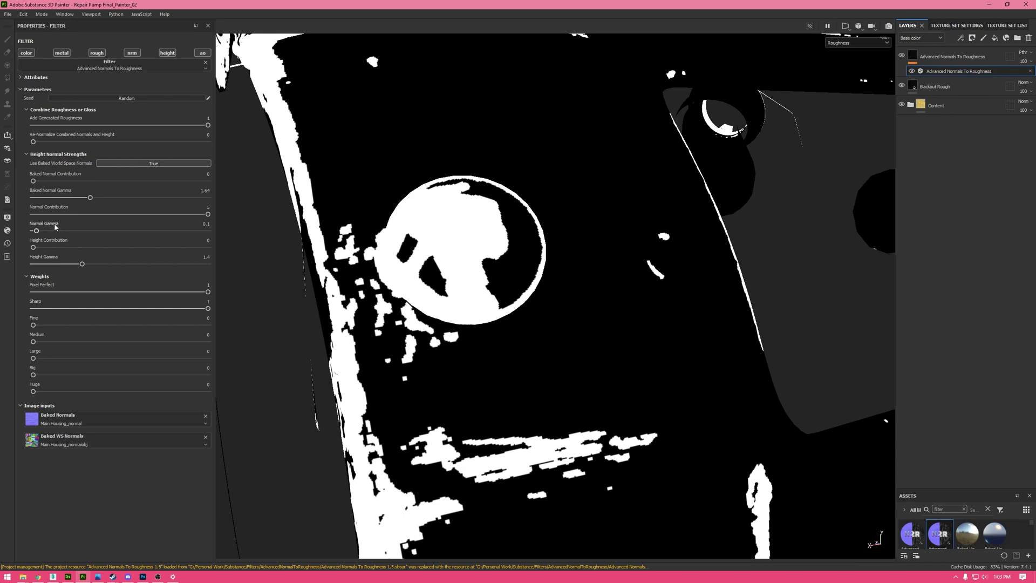
Reduce the Normal Contribution to 1 and compare the emblem's roughness at Normal Gamma values of 0.5 and 0.1.
double_click(207, 223)
text(0.5)
key(Return)
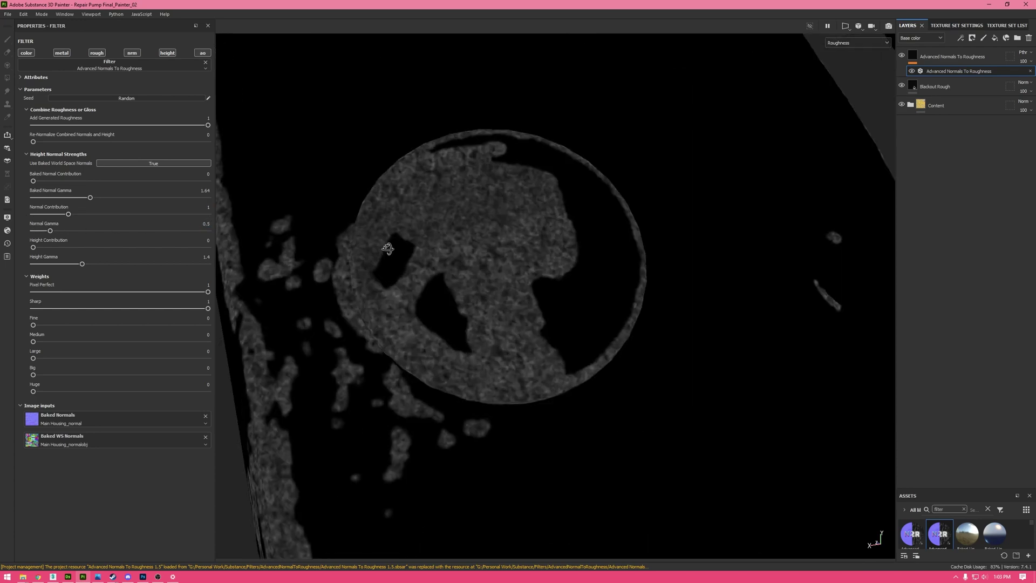
scroll(386, 248, down, 8)
scroll(439, 286, up, 3)
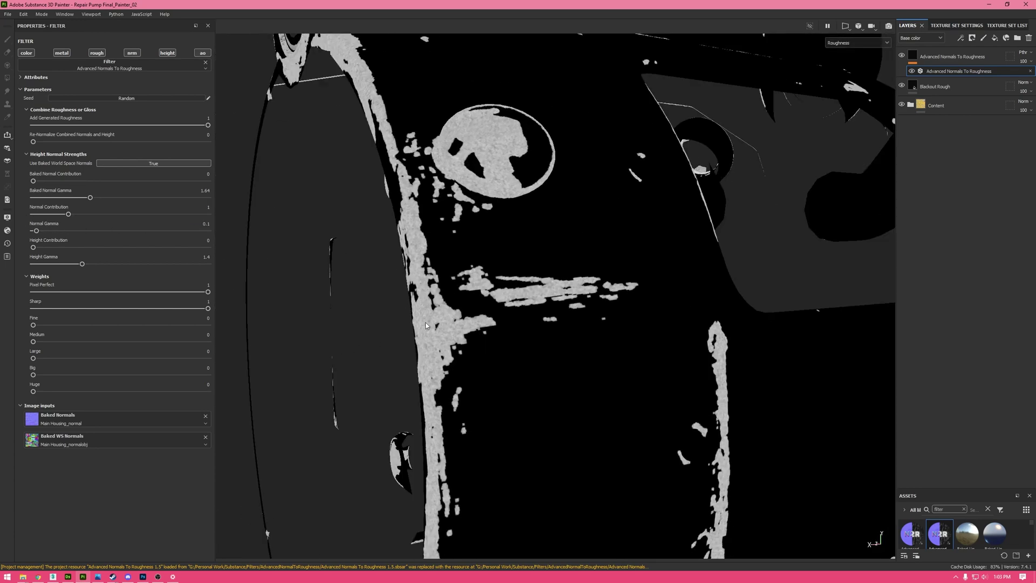
scroll(498, 215, up, 4)
alt+drag(531, 203, 518, 238)
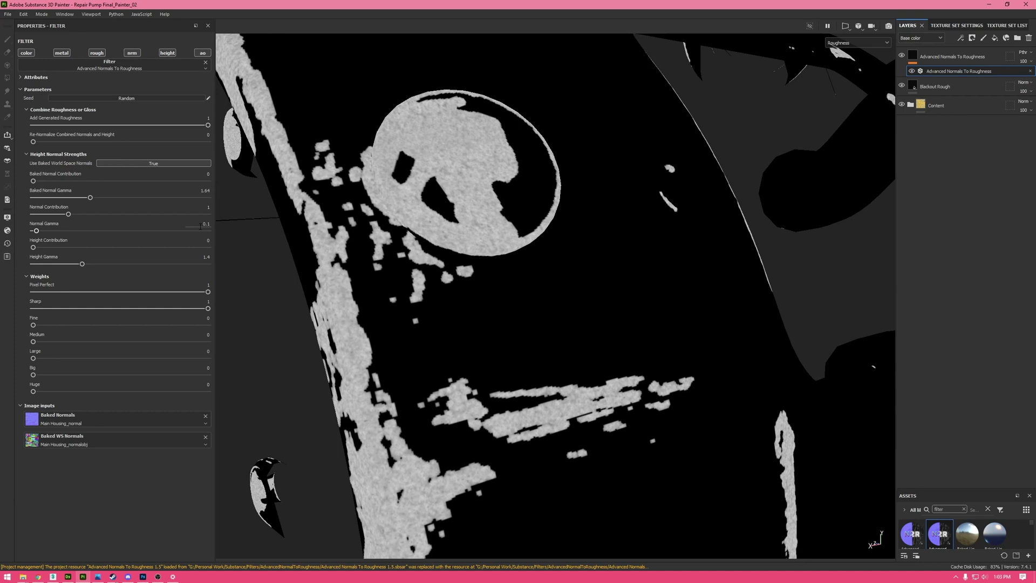
Set the Normal Gamma to 1 and the Normal Contribution to 2.86.
text(1)
key(Return)
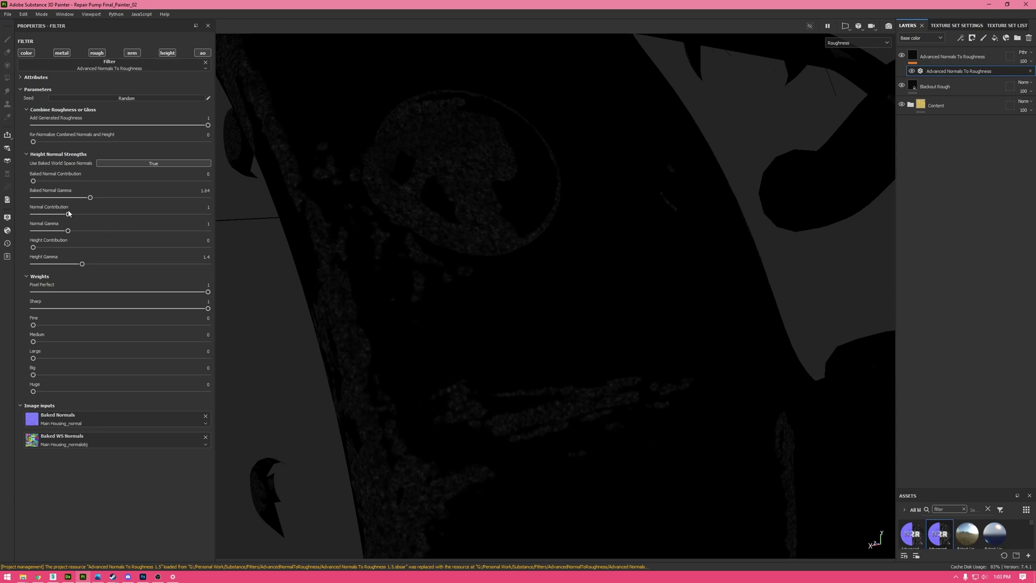
drag(68, 214, 133, 212)
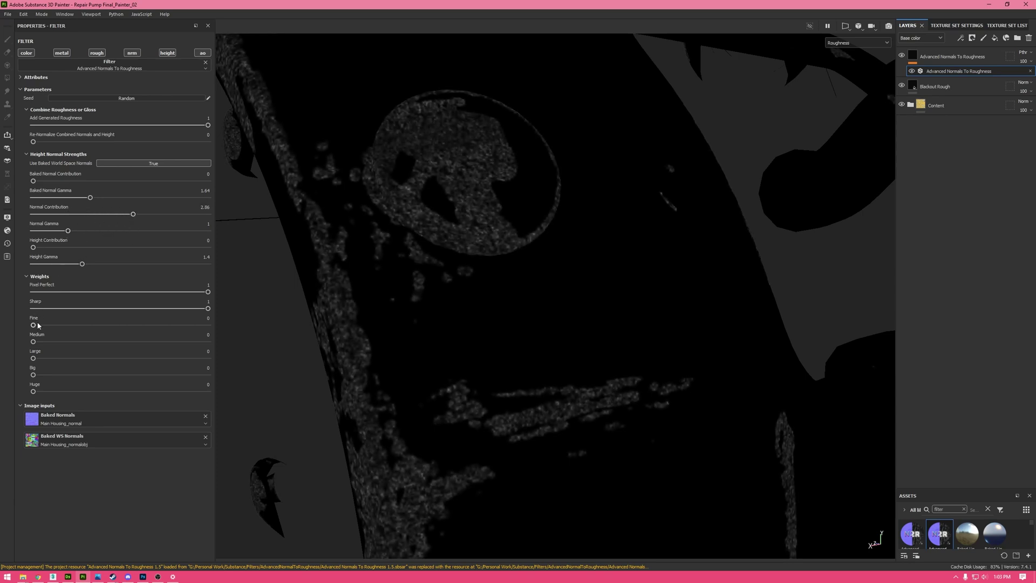
Set the weights to Fine 0.83, Medium 0.5, Large 0.22, Big 0.14 and Huge 0.08.
drag(33, 325, 178, 325)
click(51, 342)
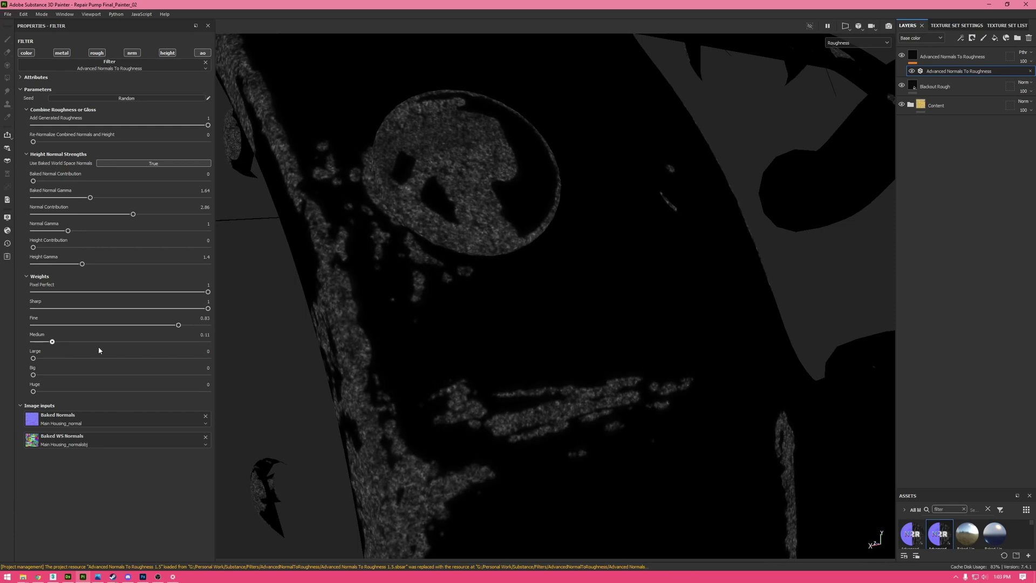
click(121, 342)
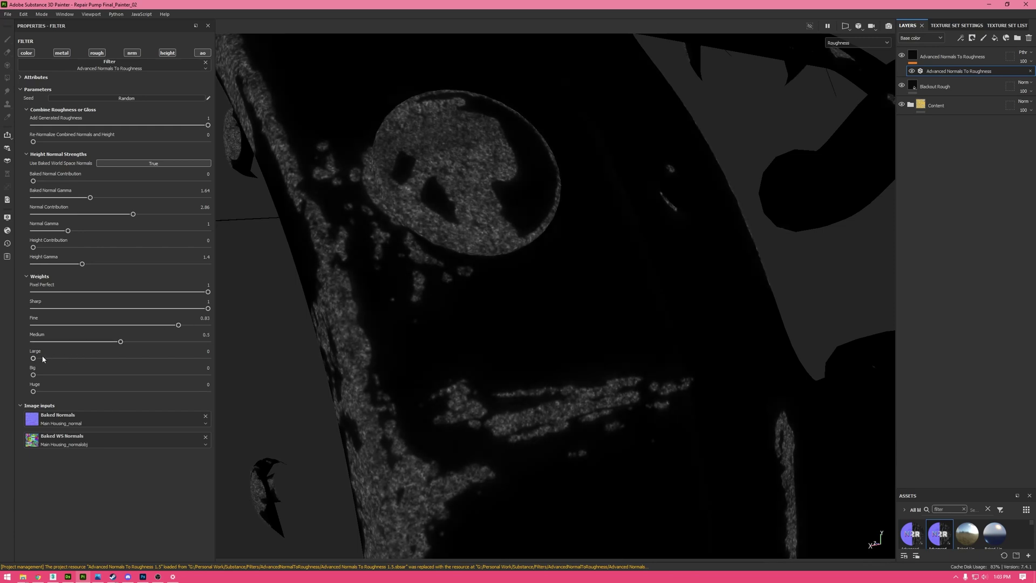
drag(43, 359, 75, 375)
click(47, 391)
click(58, 374)
scroll(450, 298, down, 6)
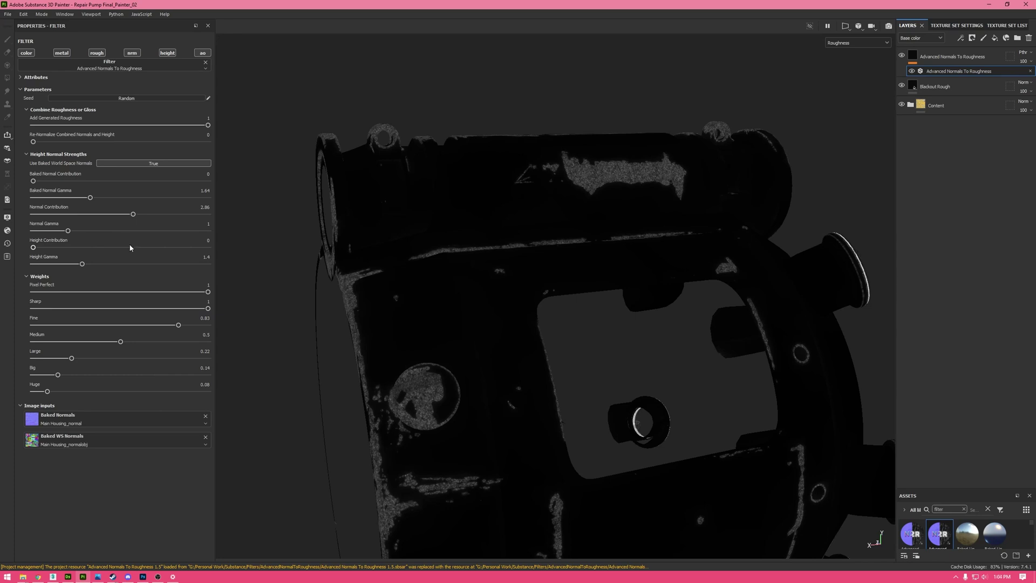
Look over the project's texture sets and examine the roughness detail around the round emblem on the Main Housing.
click(1006, 25)
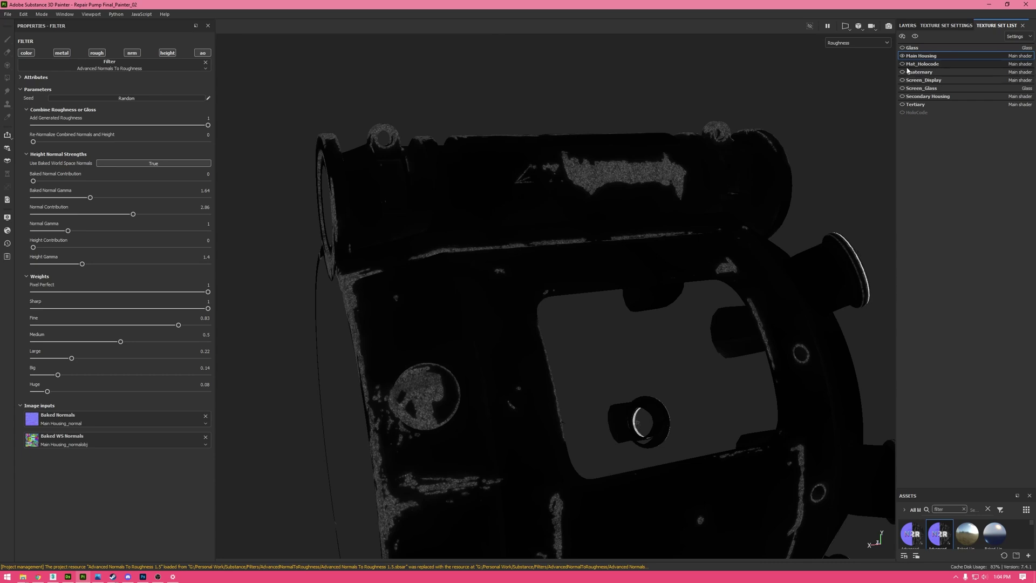
click(908, 26)
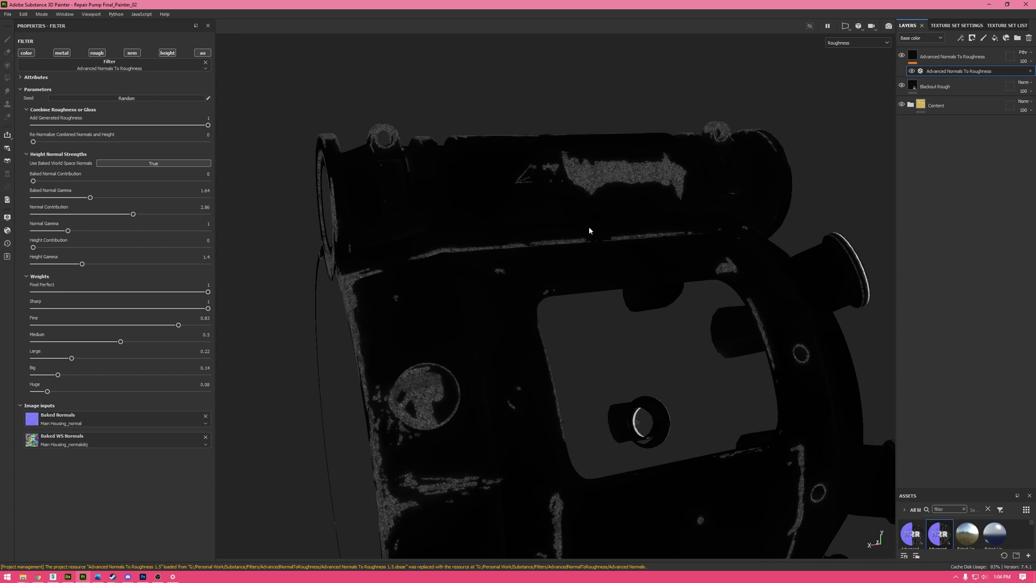
scroll(452, 346, up, 4)
alt+middle_drag(453, 345, 546, 206)
scroll(547, 213, down, 2)
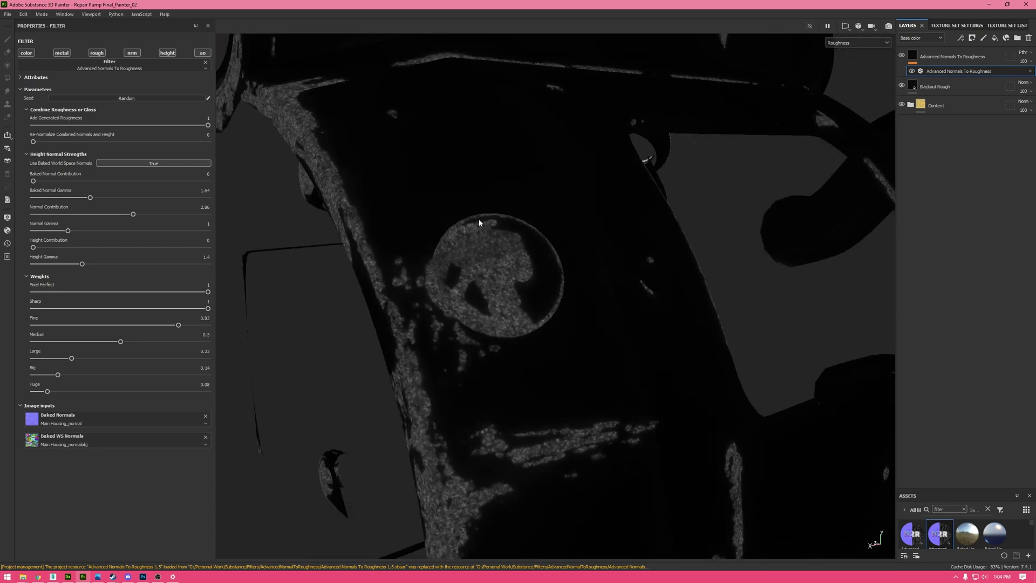
scroll(482, 245, up, 2)
scroll(484, 259, down, 2)
scroll(484, 260, down, 1)
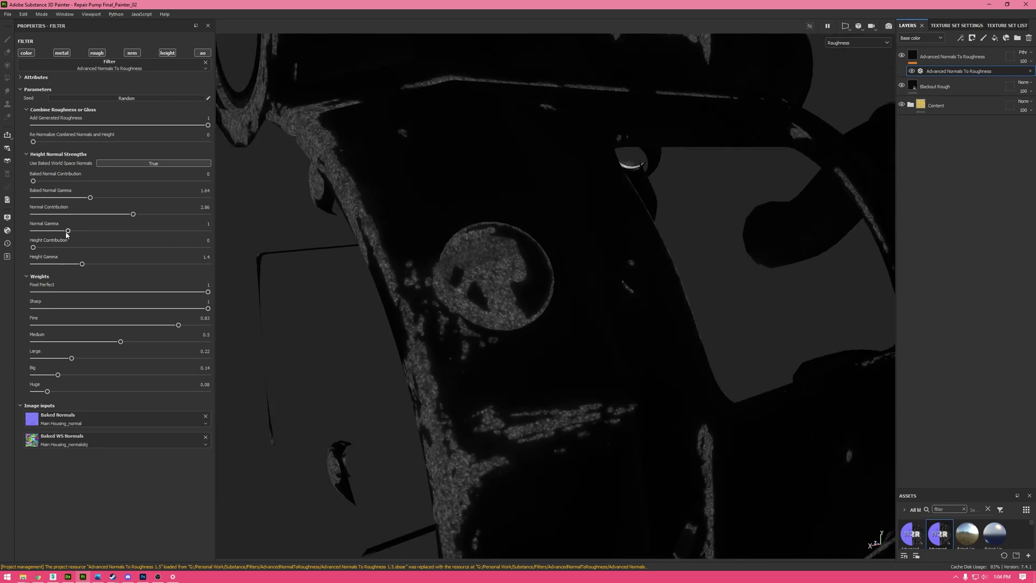
Set the Height Contribution to 5 and the Normal Contribution to 0, and examine the roughness on the HK logo.
drag(33, 247, 211, 238)
drag(112, 216, 30, 214)
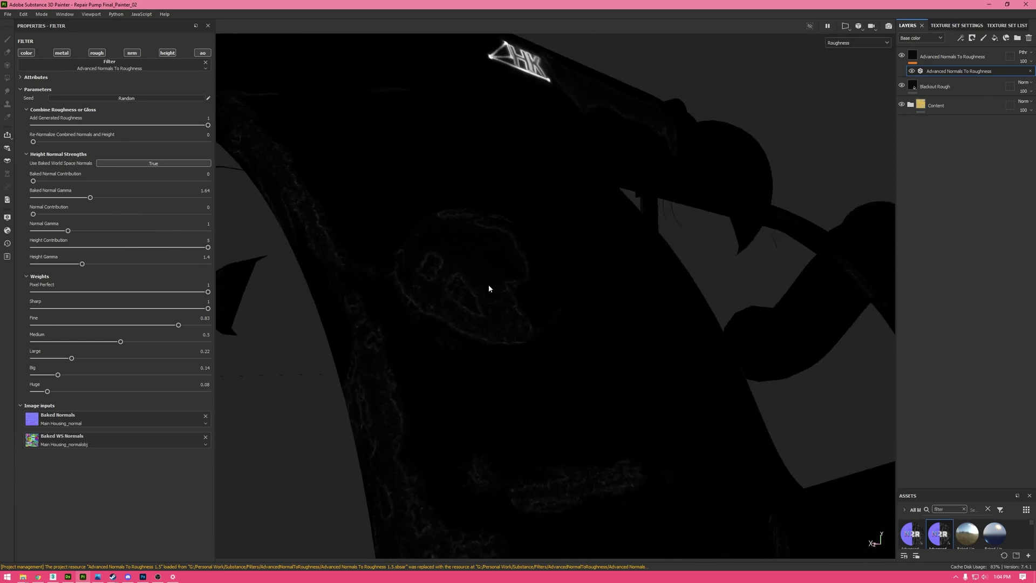
scroll(469, 289, up, 5)
alt+drag(464, 301, 496, 363)
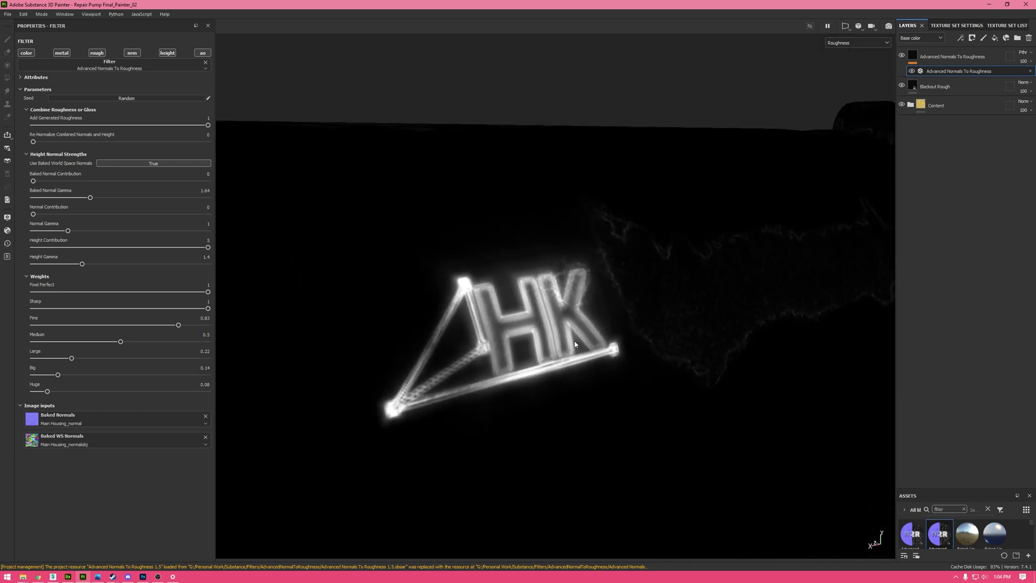
Show the full material on the HK logo and compare it with the Advanced Normals To Roughness layer hidden and shown.
key(m)
alt+drag(562, 371, 516, 378)
click(901, 57)
click(902, 56)
click(901, 56)
click(901, 56)
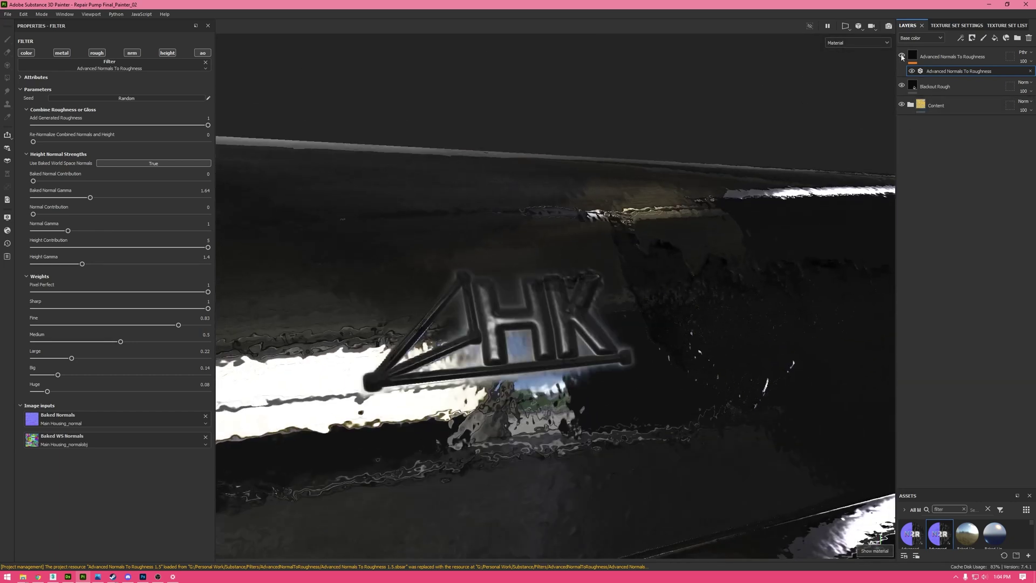
alt+drag(610, 308, 586, 319)
click(902, 55)
click(902, 56)
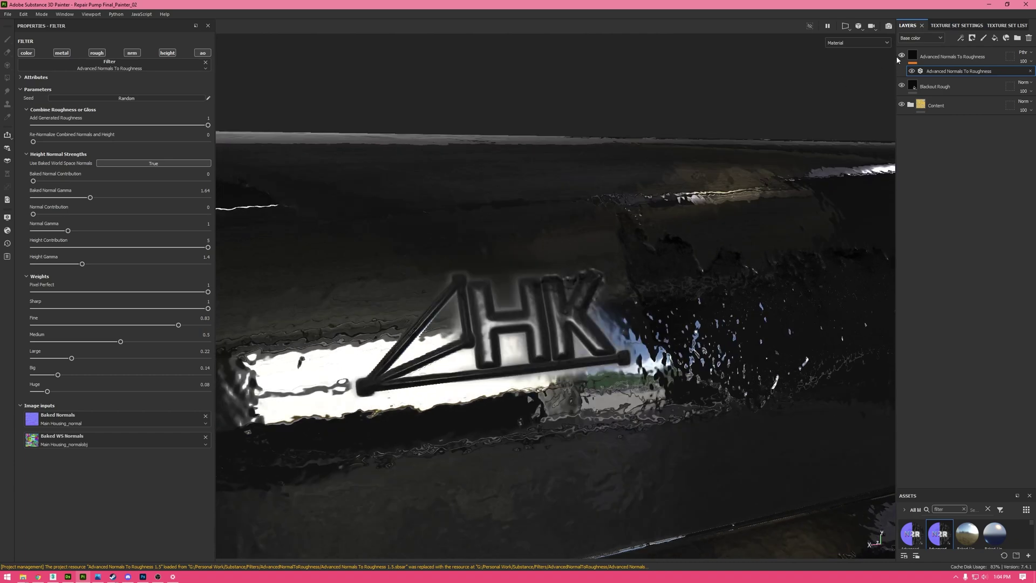
alt+drag(394, 291, 435, 323)
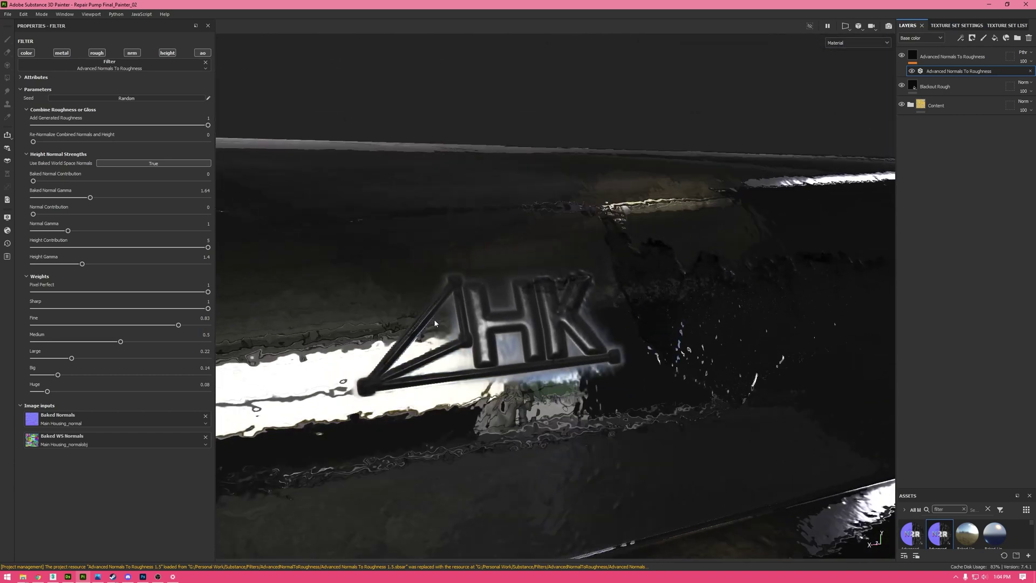
Set Normal Gamma to 1.03, Height Gamma to 1.93, and the weights to Medium 0.13, Large 0.06, Big 0.05 and Huge 0.
mouse_move(68, 230)
mouse_down()
mouse_move(63, 265)
mouse_move(100, 264)
mouse_up()
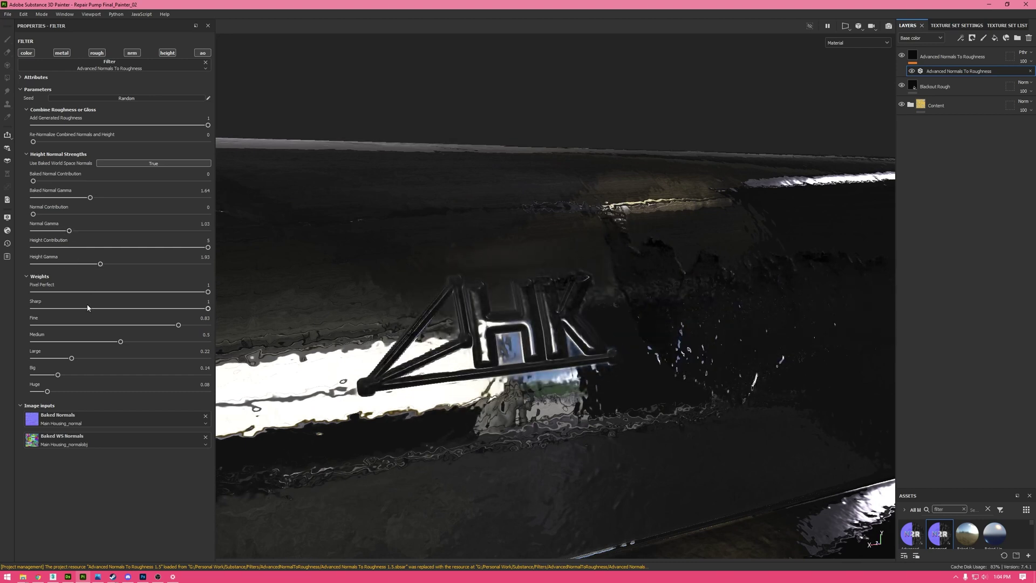
drag(57, 375, 44, 359)
drag(120, 342, 56, 341)
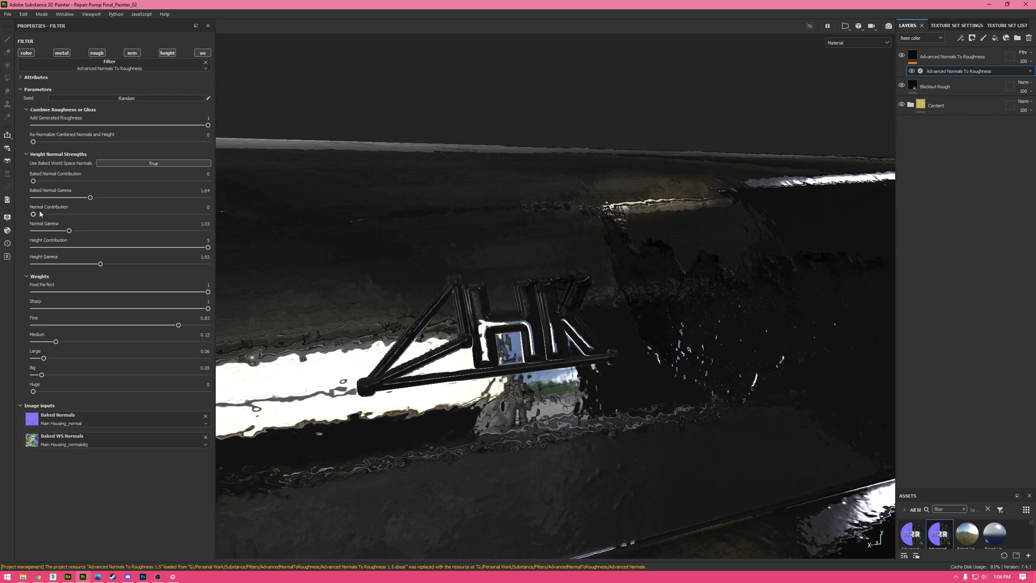
Set the Height Gamma to 1.
mouse_move(100, 264)
mouse_down()
mouse_move(201, 259)
mouse_move(96, 259)
mouse_up()
click(201, 258)
text(1)
key(Return)
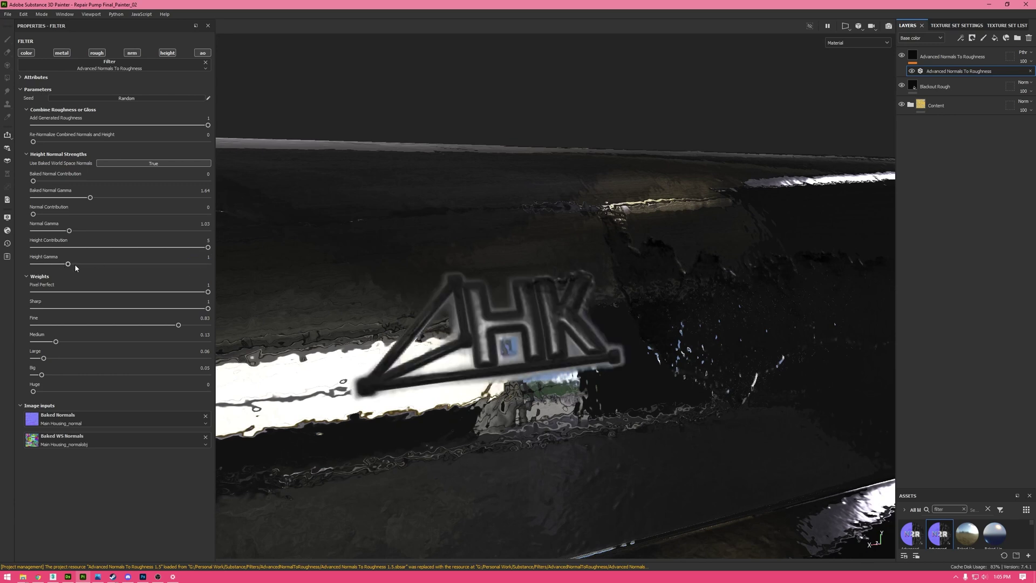
Lower the Big weight to 0.03 and the Medium weight to 0.1, and set the Height Contribution to 2.05.
click(38, 374)
drag(43, 360, 51, 342)
scroll(338, 299, down, 2)
alt+drag(338, 298, 340, 297)
drag(145, 248, 104, 247)
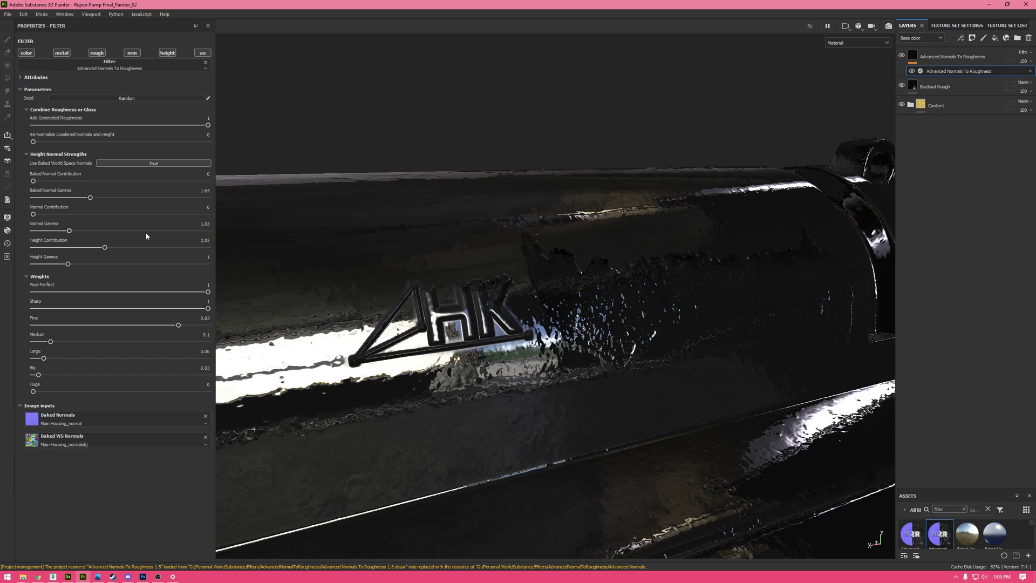
Hide the Blackout Rough layer and compare the HK logo with the Advanced Normals To Roughness layer shown and hidden.
click(902, 87)
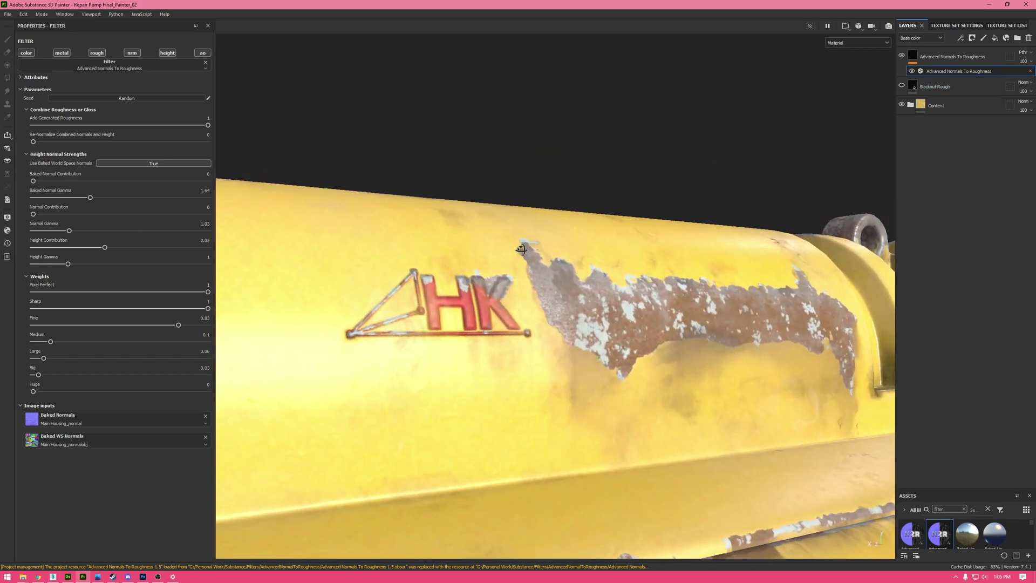
alt+drag(521, 249, 550, 246)
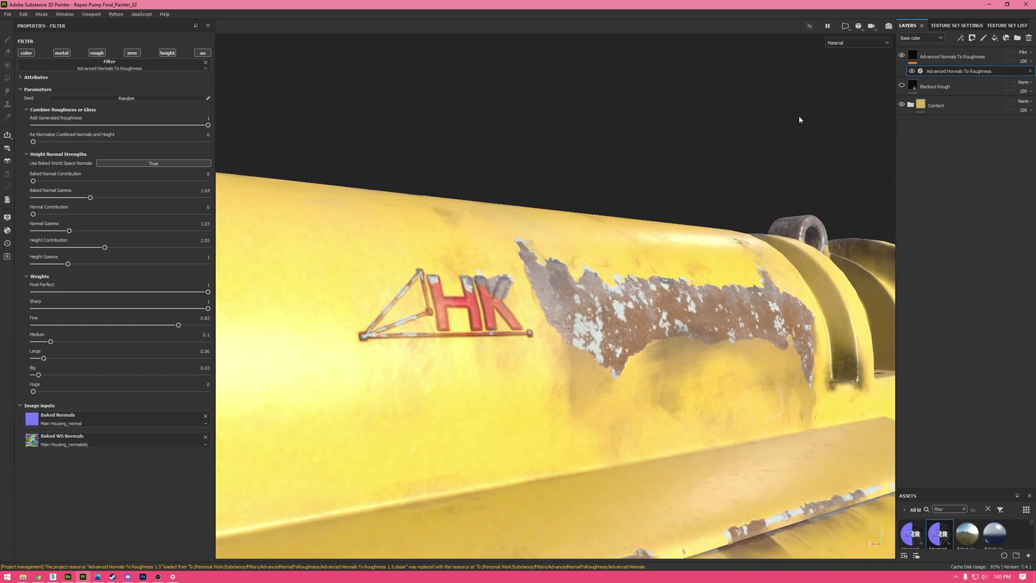
click(902, 55)
click(902, 55)
click(902, 55)
alt+drag(530, 244, 434, 316)
scroll(447, 304, up, 3)
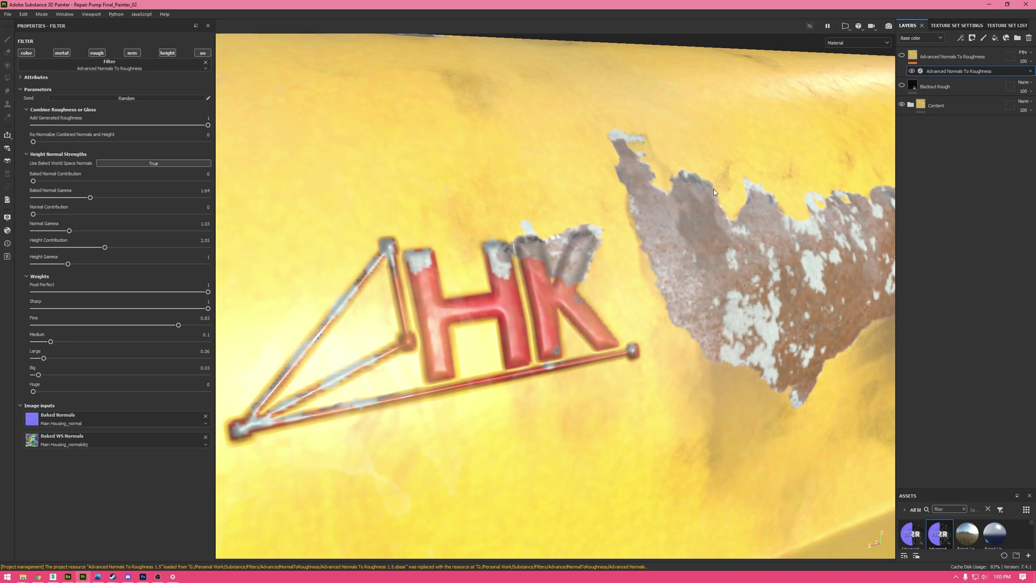
View the logo's roughness channel, show the Advanced Normals To Roughness layer again, and return to the full material.
key(c)
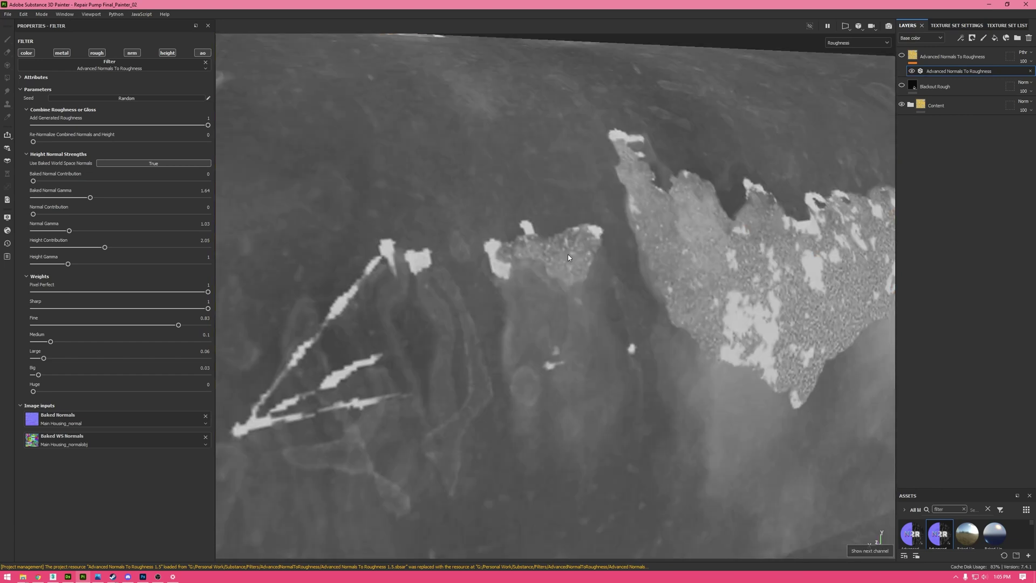
alt+drag(550, 273, 485, 342)
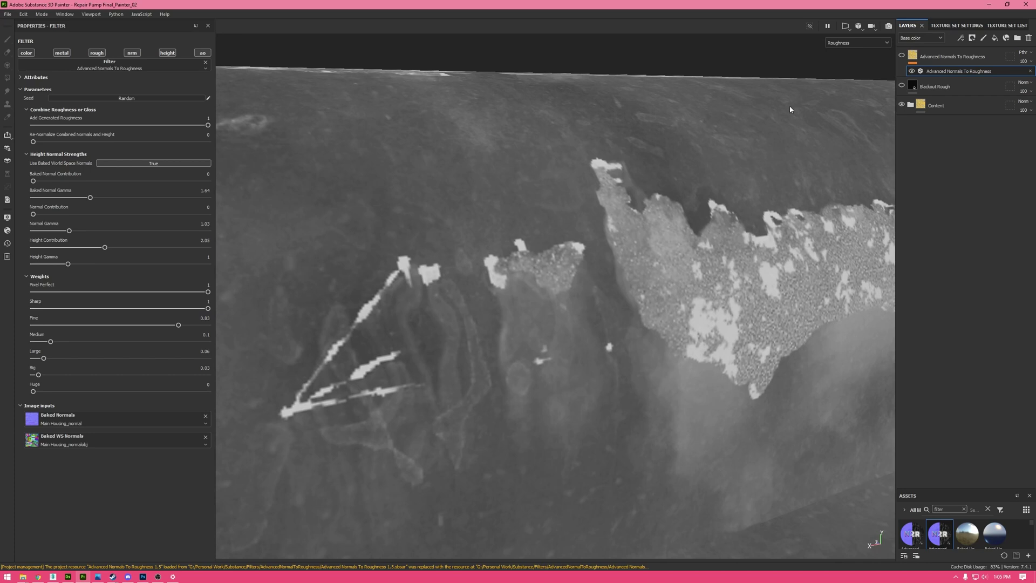
click(902, 57)
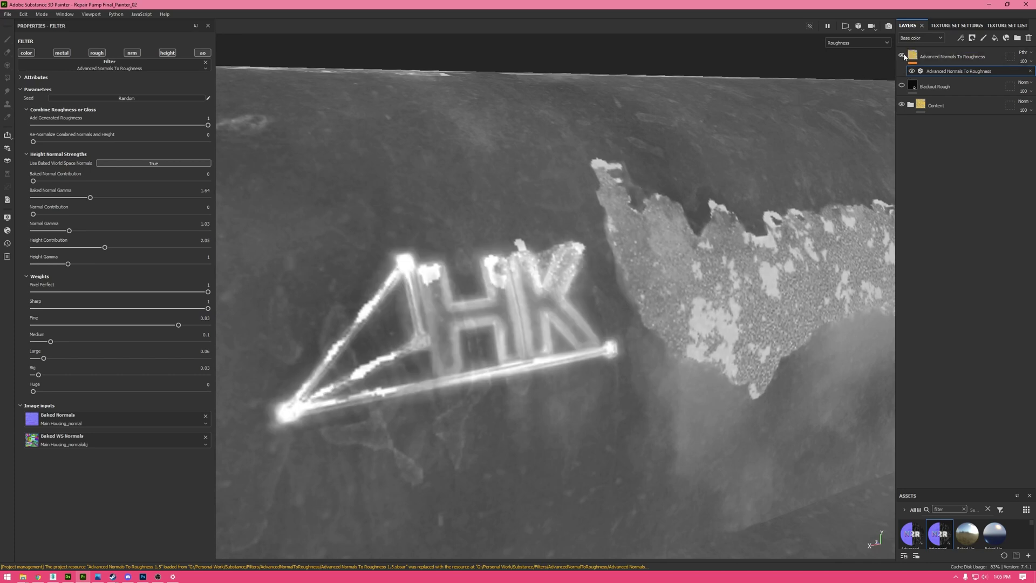
scroll(672, 277, down, 5)
key(m)
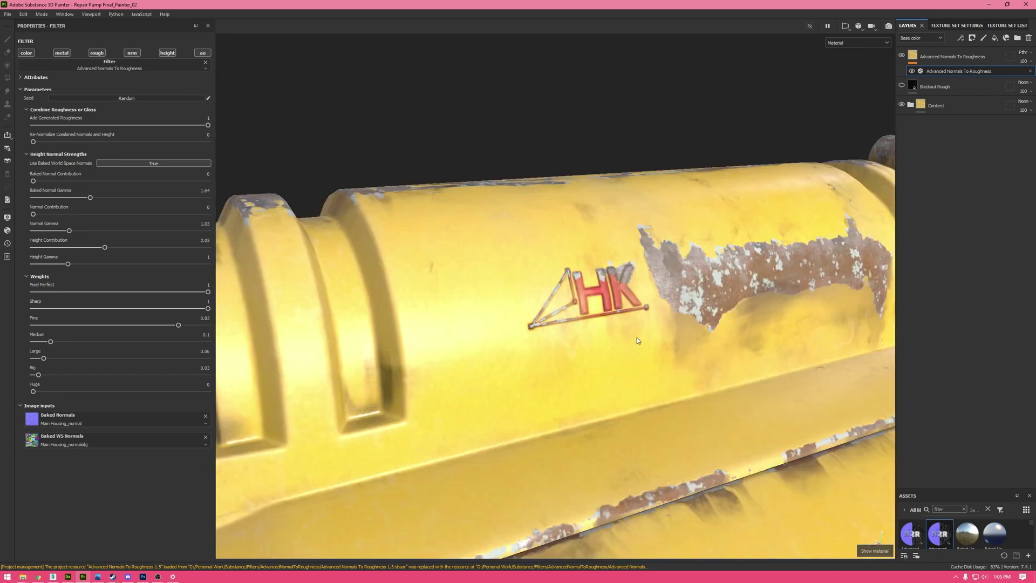
Examine the full material around the HK logo and rust patch with the Advanced Normals To Roughness layer hidden and shown.
mouse_move(637, 338)
alt+mouse_down()
mouse_move(546, 330)
mouse_move(621, 329)
alt+mouse_up()
alt+middle_drag(575, 323, 506, 320)
scroll(506, 320, up, 4)
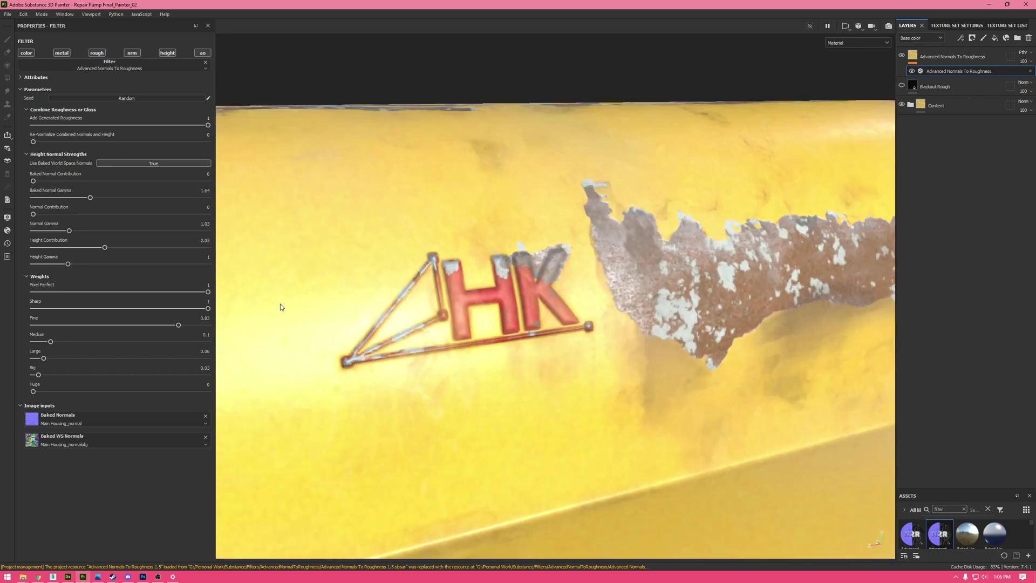
scroll(601, 273, down, 2)
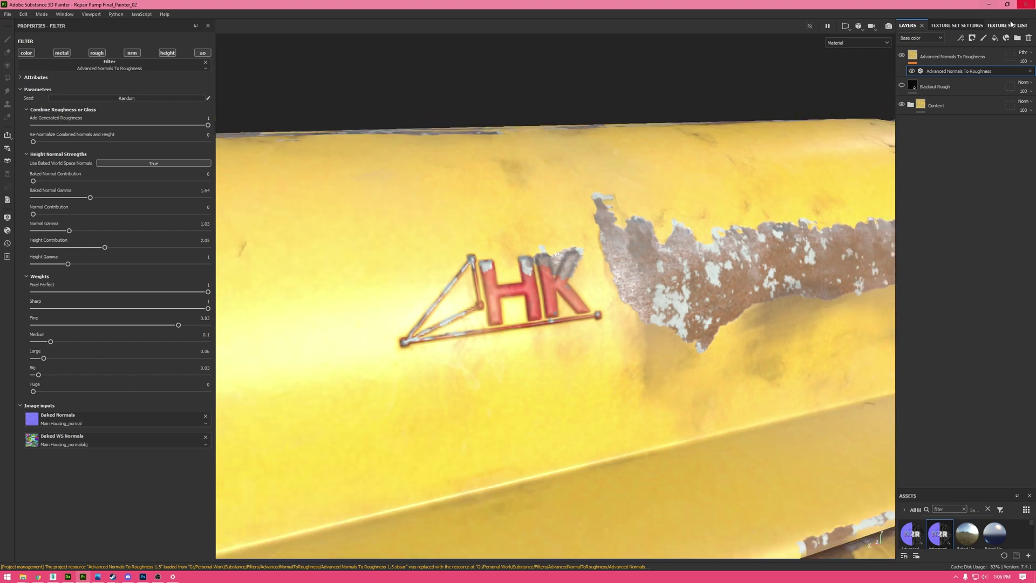
click(902, 56)
alt+drag(549, 302, 596, 222)
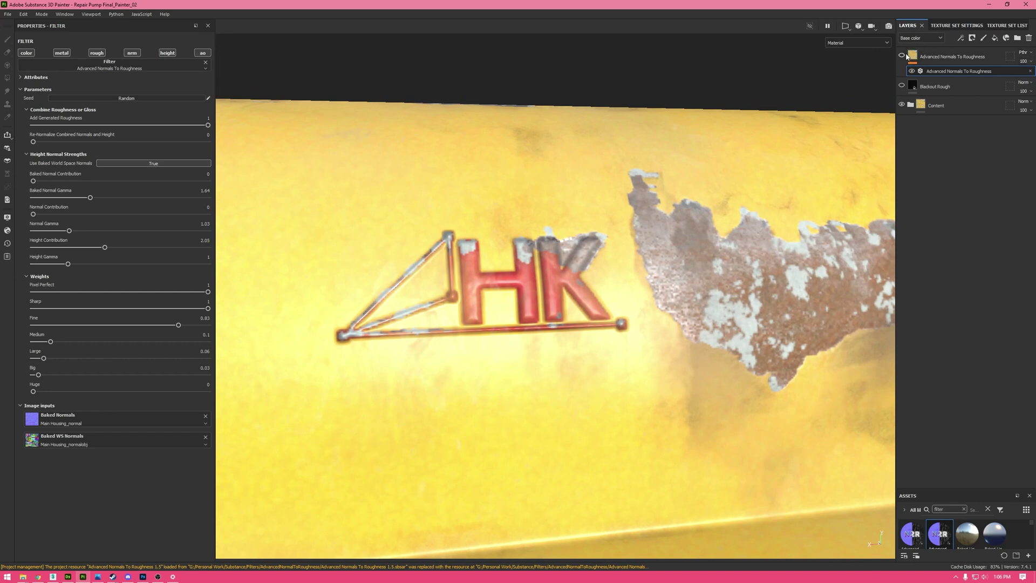
click(902, 55)
scroll(594, 168, down, 3)
alt+drag(593, 168, 534, 172)
Show the Blackout Rough layer and examine the rust patch in the roughness channel and in the full material.
click(902, 86)
key(c)
click(975, 71)
alt+drag(593, 227, 540, 241)
scroll(543, 268, up, 3)
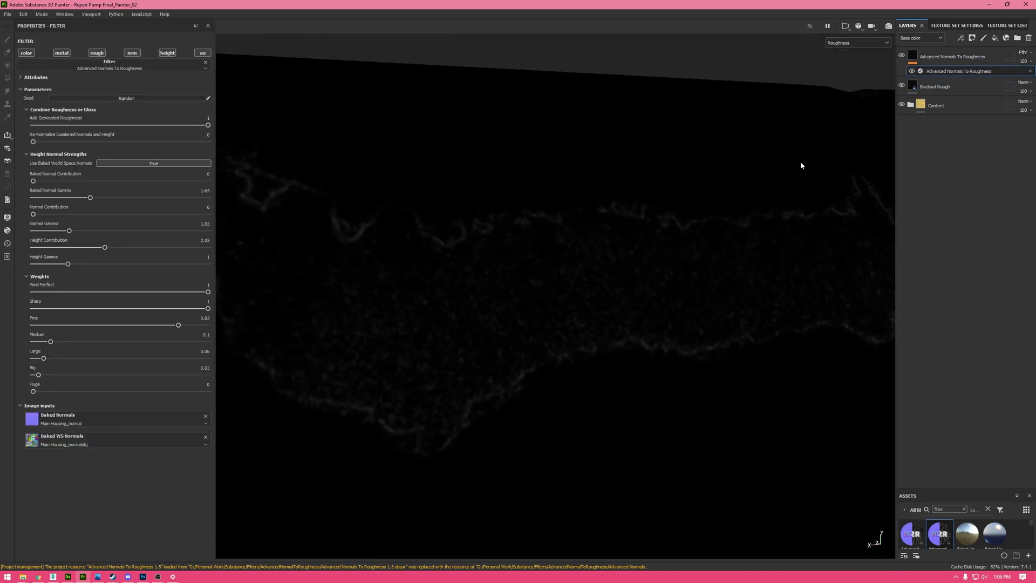
key(m)
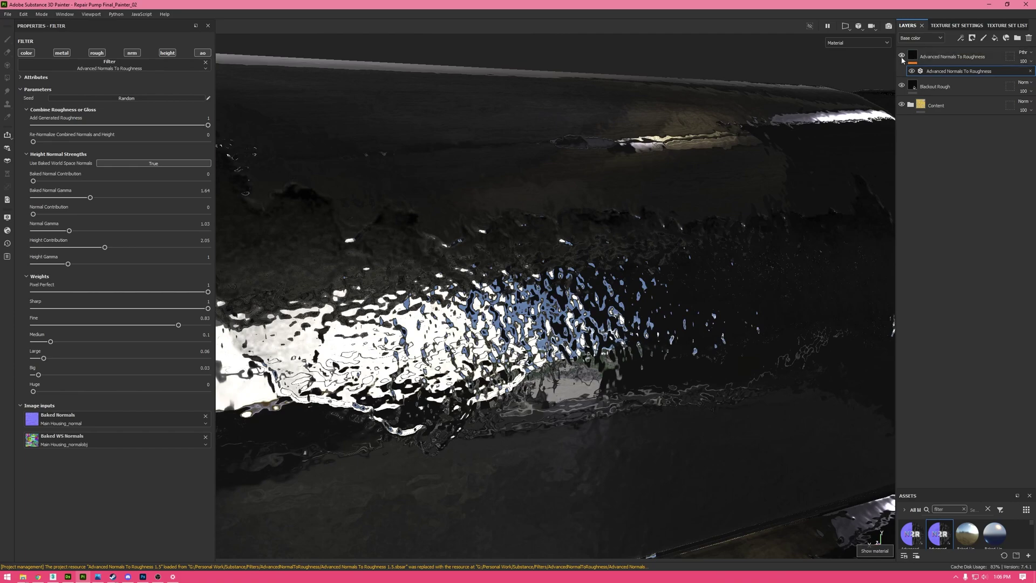
alt+drag(445, 227, 333, 258)
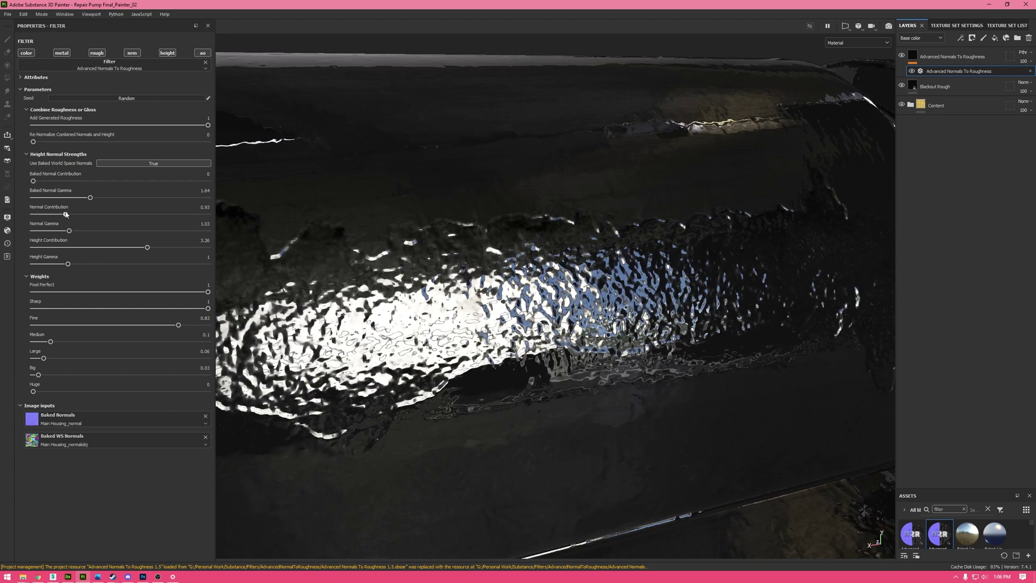
Set Normal Contribution to 2.78, Baked Normal Contribution to 4.83 and Baked Normal Gamma to 0.92.
mouse_move(67, 214)
mouse_down()
mouse_move(188, 214)
mouse_move(130, 215)
mouse_up()
click(158, 214)
drag(55, 180, 202, 181)
key(f)
drag(90, 197, 65, 198)
mouse_move(656, 270)
alt+mouse_down()
mouse_move(651, 222)
mouse_move(584, 170)
mouse_move(587, 284)
mouse_move(519, 315)
mouse_move(544, 231)
mouse_move(682, 216)
mouse_move(579, 293)
mouse_move(465, 302)
mouse_move(691, 299)
mouse_move(656, 300)
mouse_move(597, 331)
mouse_move(766, 343)
mouse_move(688, 280)
alt+mouse_up()
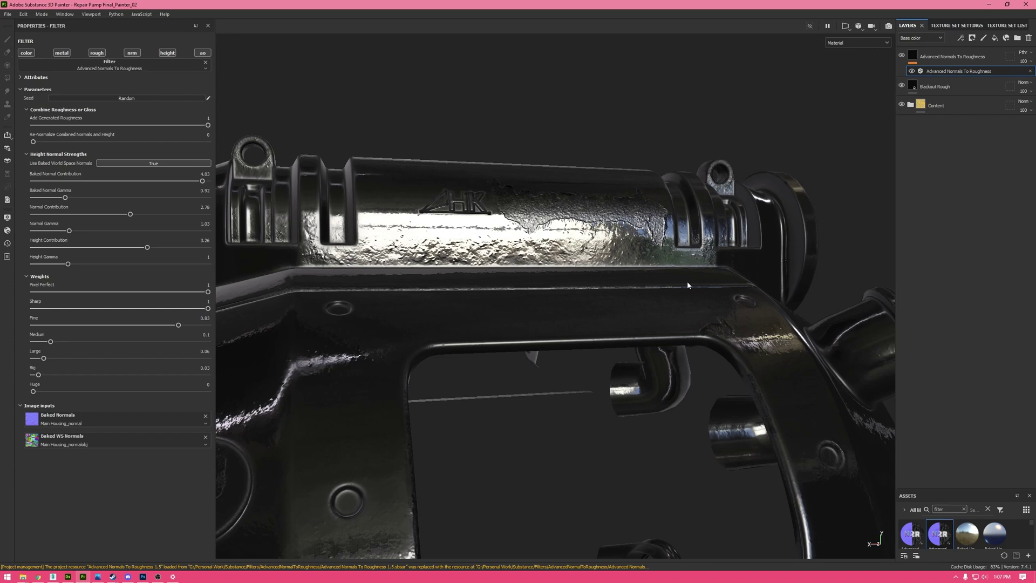
Raise the Normal, Height and Baked Normal Contributions to 5.
alt+right_drag(688, 282, 637, 281)
alt+middle_drag(636, 282, 677, 230)
alt+drag(410, 226, 479, 185)
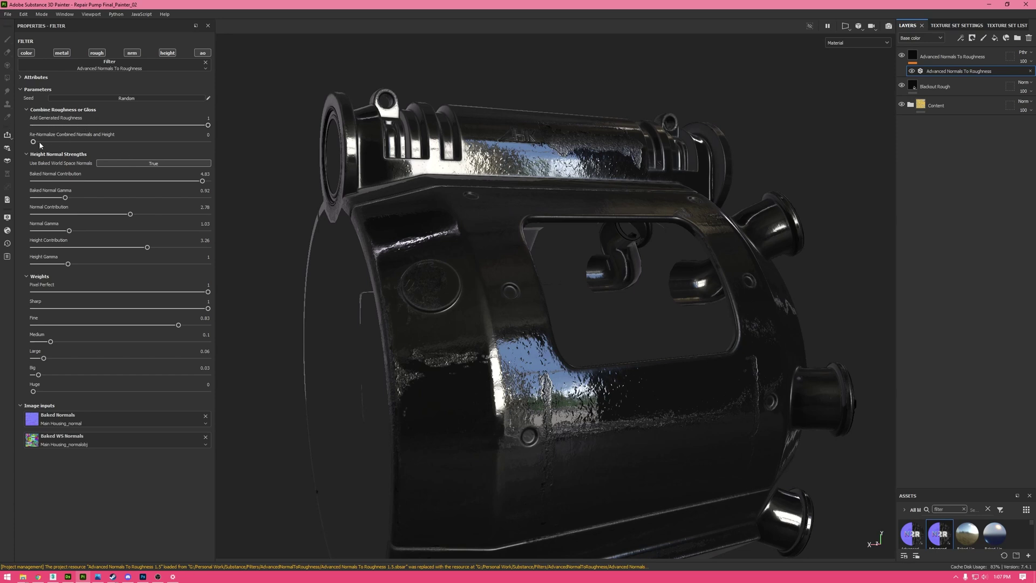
alt+drag(378, 233, 372, 216)
alt+right_drag(372, 216, 425, 216)
alt+middle_drag(425, 216, 366, 227)
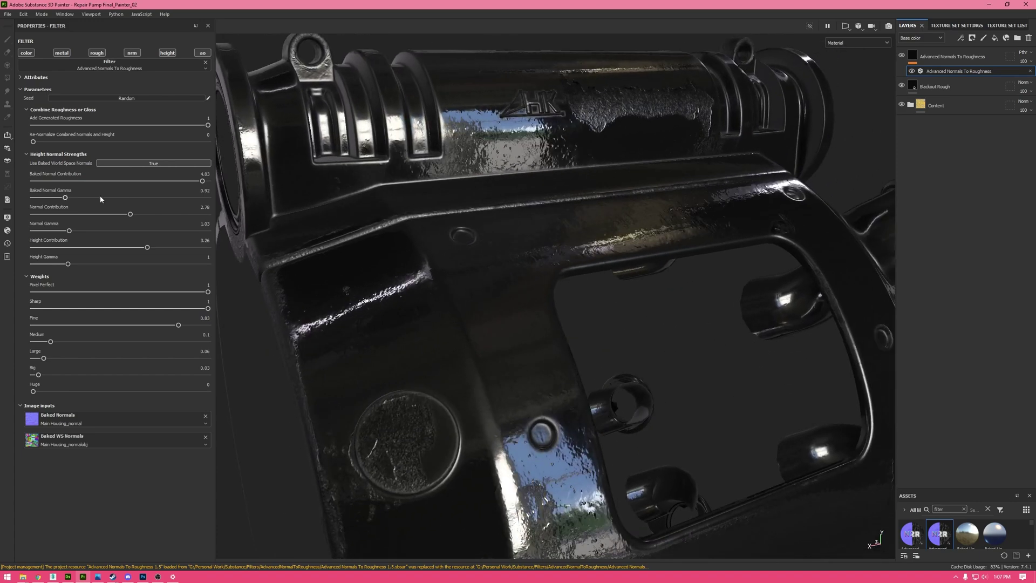
drag(131, 215, 211, 215)
drag(147, 247, 211, 247)
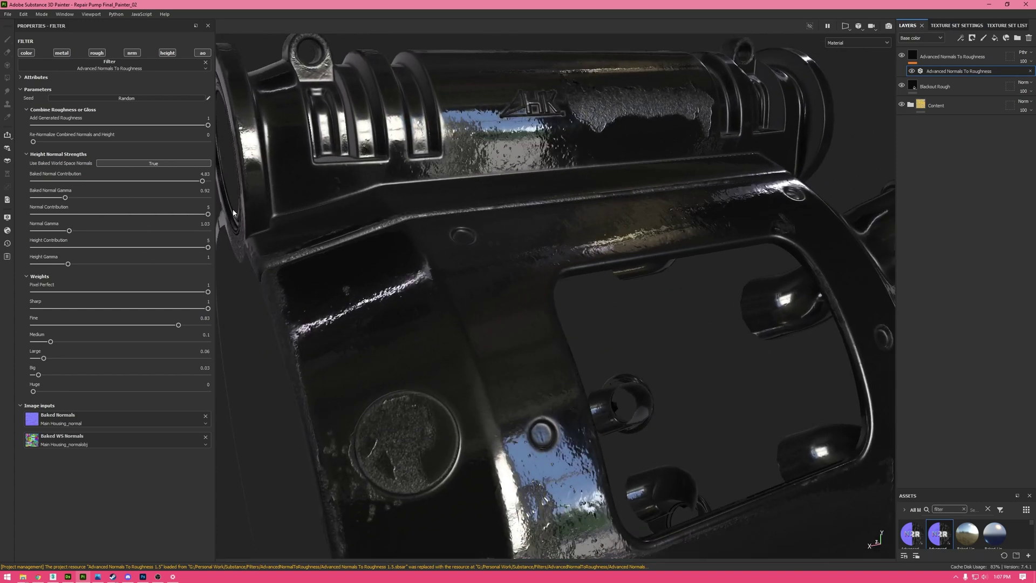
drag(202, 181, 193, 181)
Lower the Baked Normal Gamma to 0.73 and the Normal Gamma to 0.84.
alt+drag(238, 218, 209, 199)
click(59, 198)
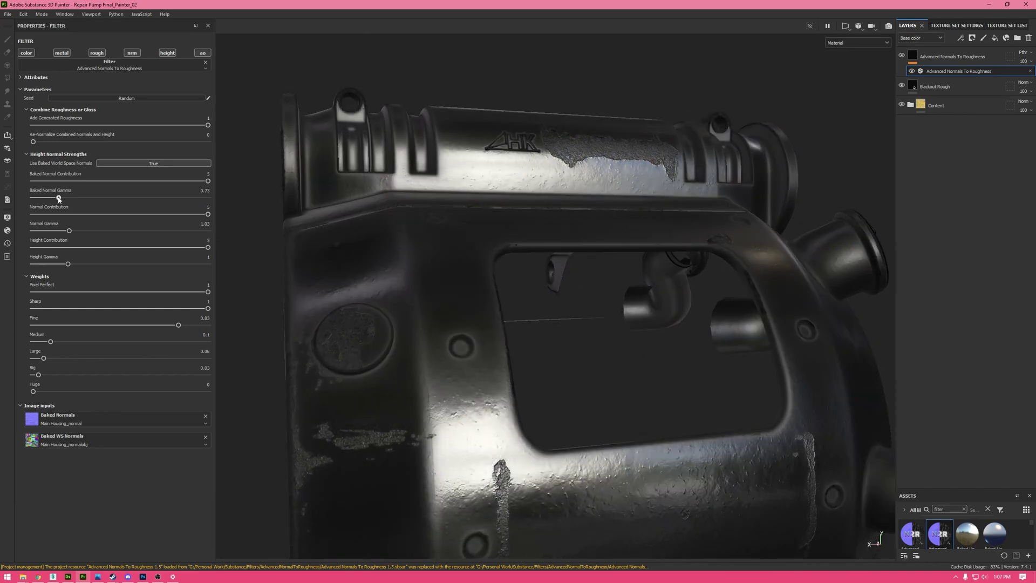
drag(66, 231, 62, 231)
Display only the Roughness channel and examine the housing around the HK logo.
click(861, 42)
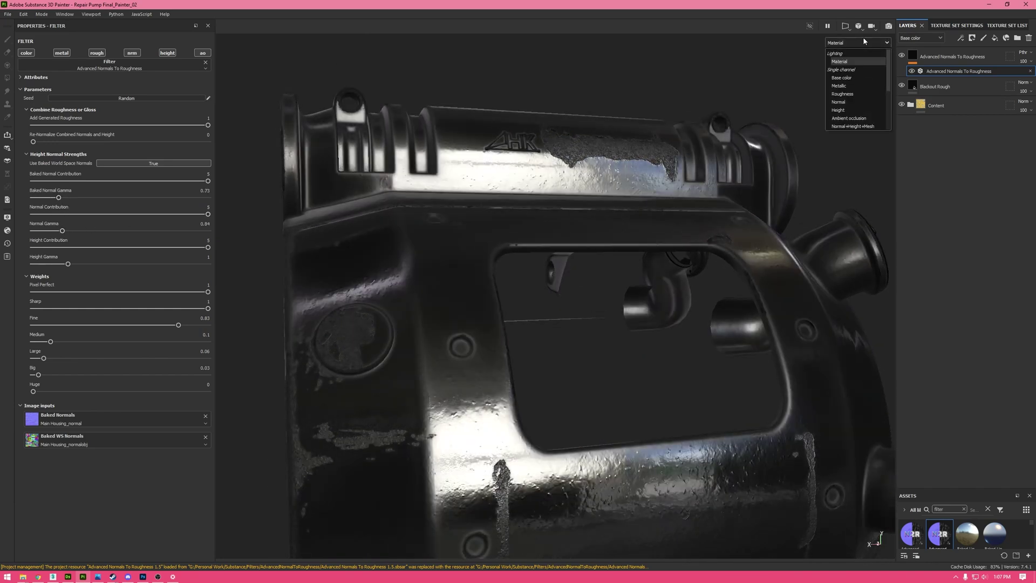
click(856, 95)
alt+drag(706, 149, 697, 120)
alt+right_drag(615, 131, 488, 213)
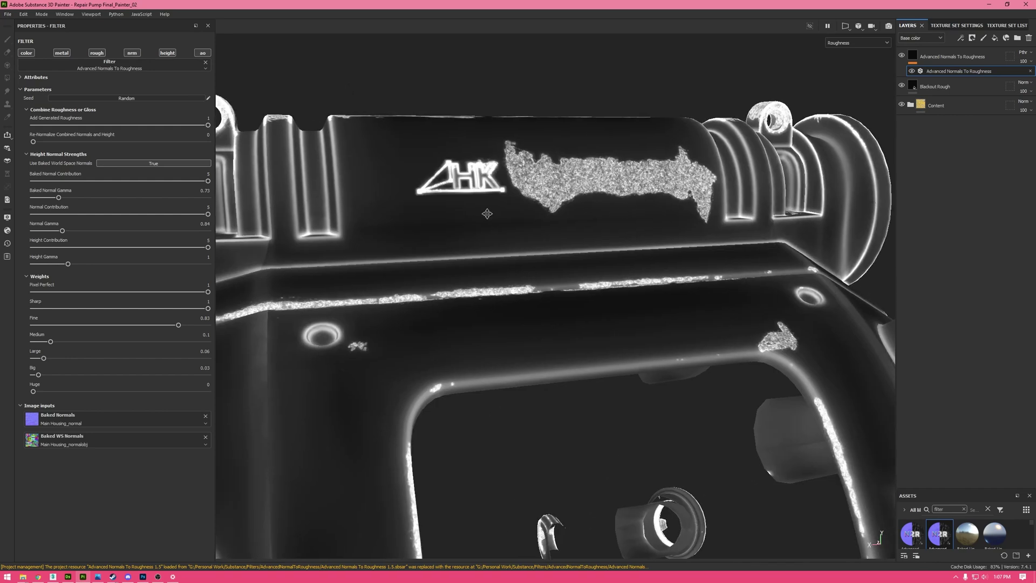
alt+middle_drag(488, 213, 522, 227)
Lower the Normal Gamma to 0.48, the Height Gamma to 0.41 and the Baked Normal Gamma to 0.47.
drag(63, 231, 44, 267)
drag(58, 198, 50, 199)
alt+middle_drag(339, 153, 485, 144)
alt+right_drag(486, 145, 421, 178)
alt+drag(421, 178, 405, 197)
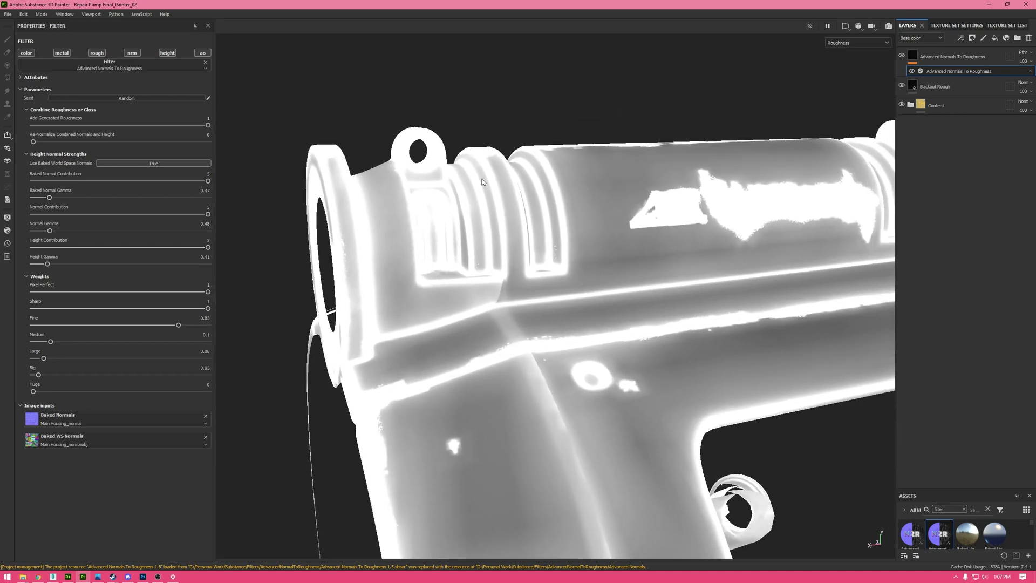
alt+right_drag(405, 197, 446, 208)
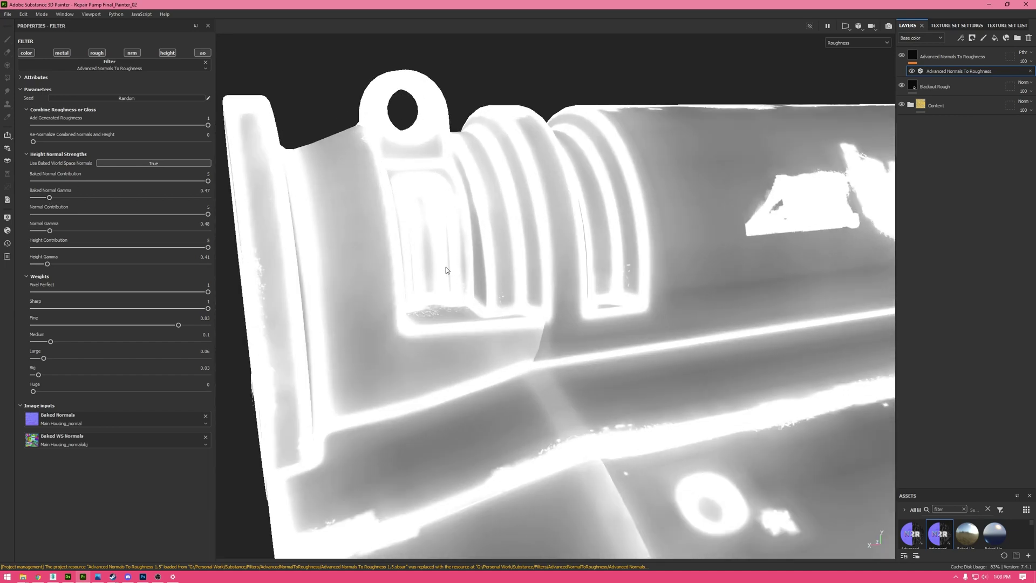
Set Re-Normalize Combined Normals and Height to 1 and check the roughness across the housing.
drag(45, 141, 225, 141)
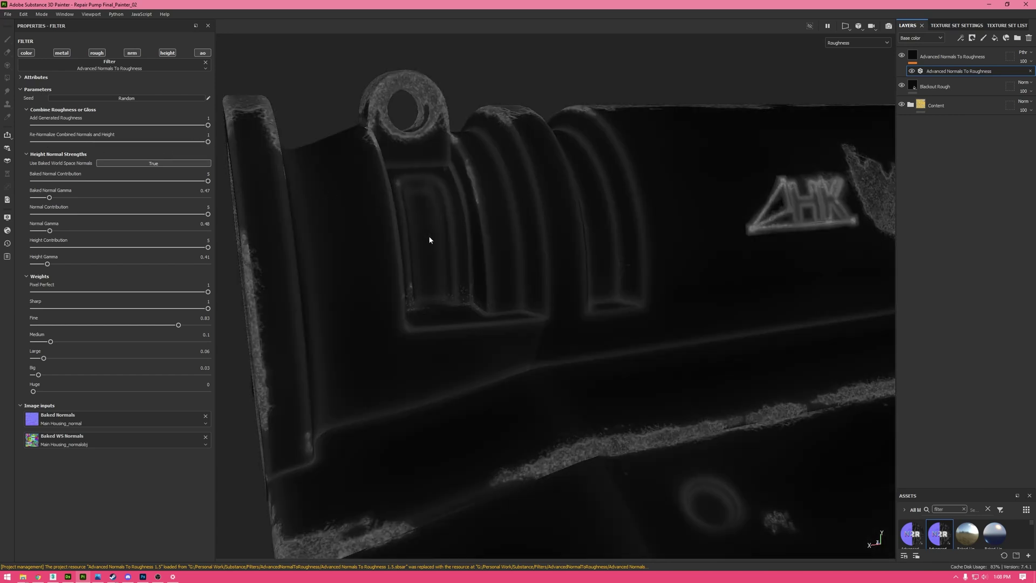
scroll(453, 243, down, 6)
alt+middle_drag(519, 305, 476, 214)
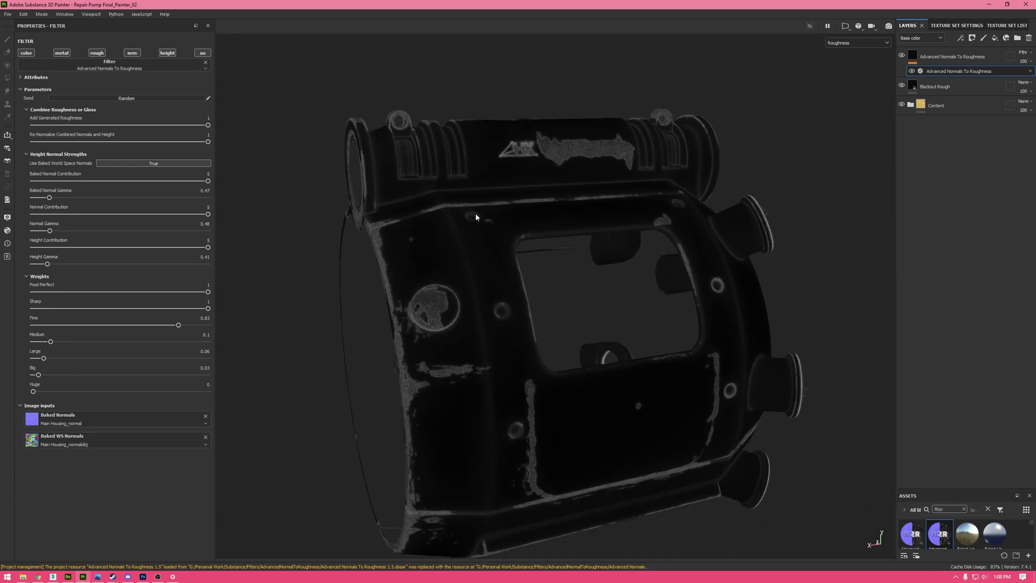
scroll(470, 167, up, 4)
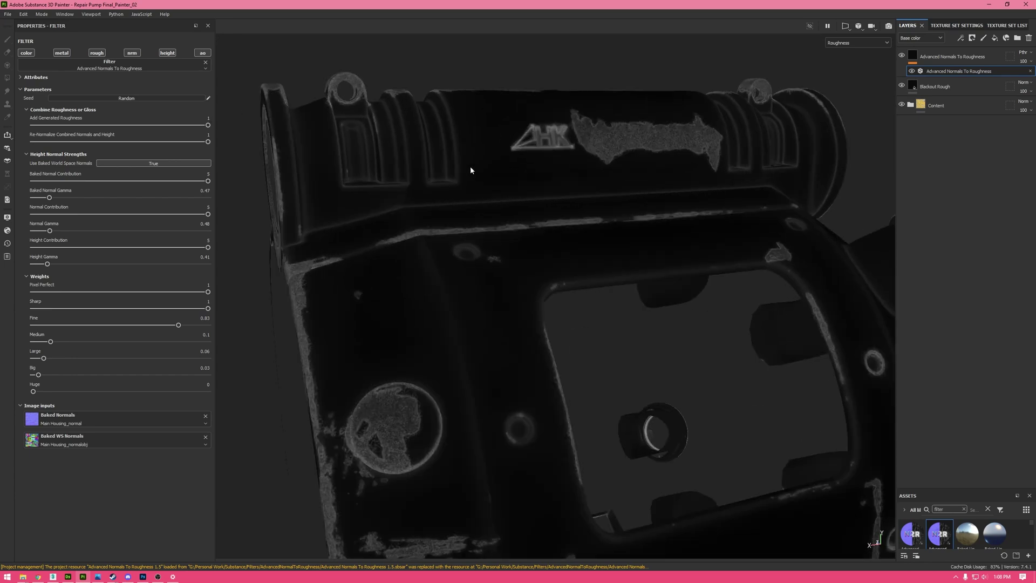
alt+drag(470, 166, 501, 211)
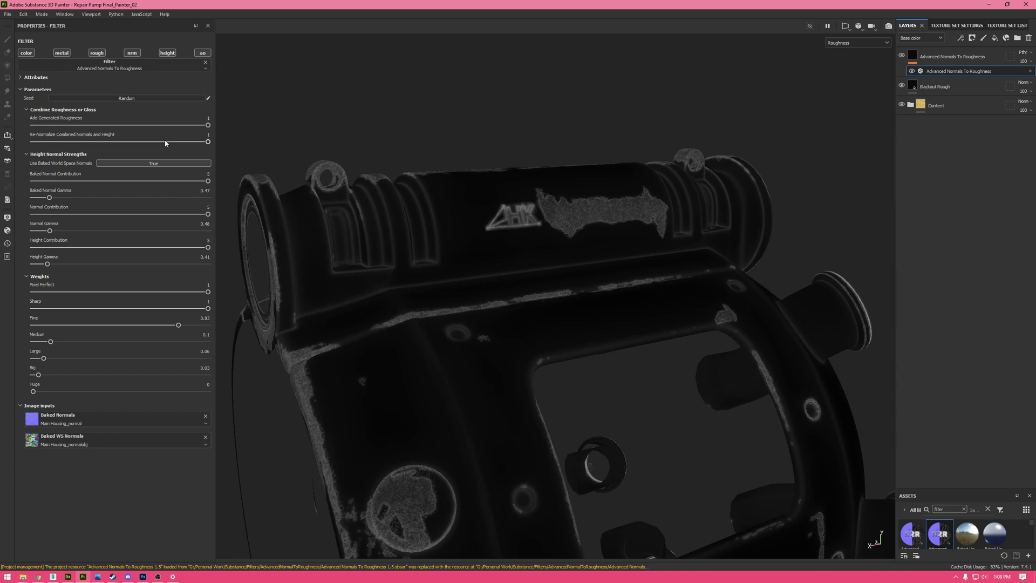
Show the full material and examine the upper cylinder while varying Re-Normalize Combined Normals and Height, ending at 1.
key(m)
alt+drag(578, 176, 358, 196)
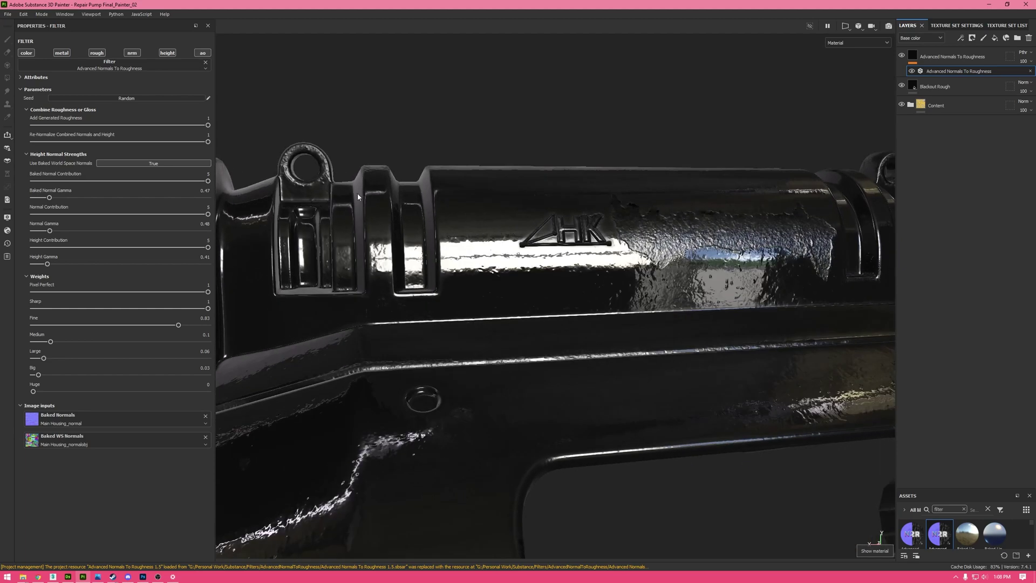
drag(113, 142, 240, 140)
alt+drag(351, 131, 341, 135)
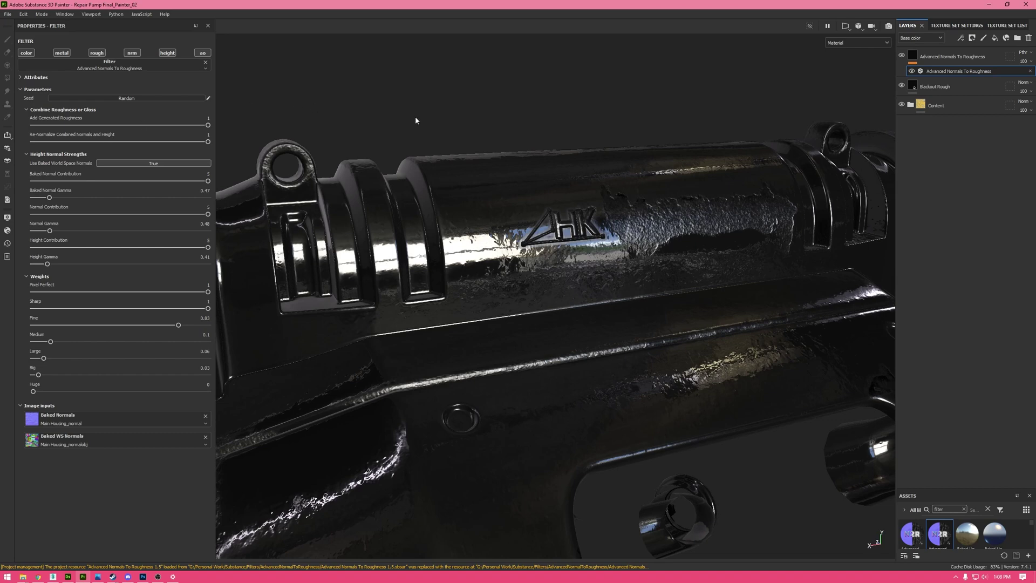
alt+drag(416, 116, 344, 128)
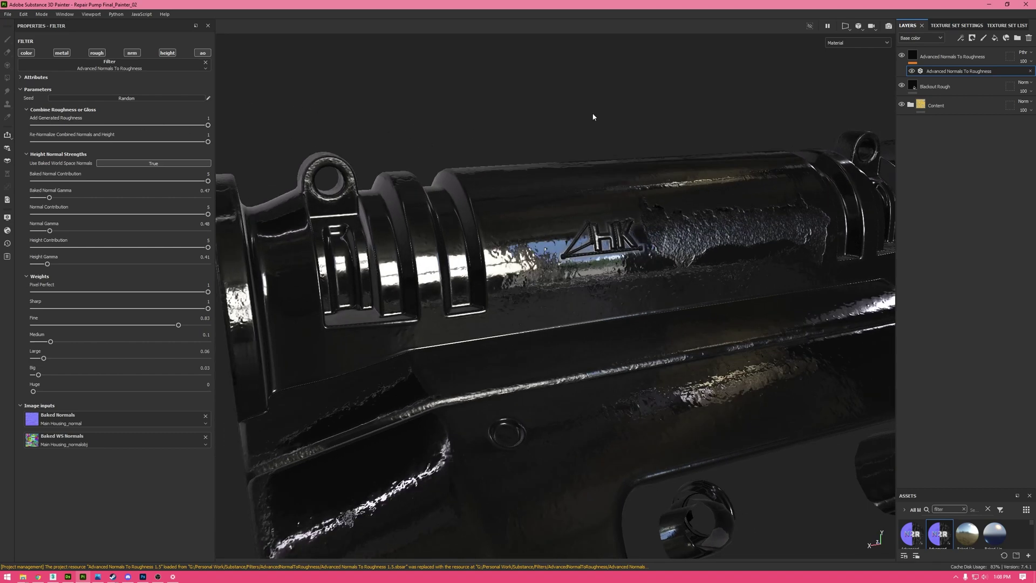
Switch the layer stack to the Roughness channel and test the Add Generated Roughness range, ending at 1.
click(929, 38)
click(924, 64)
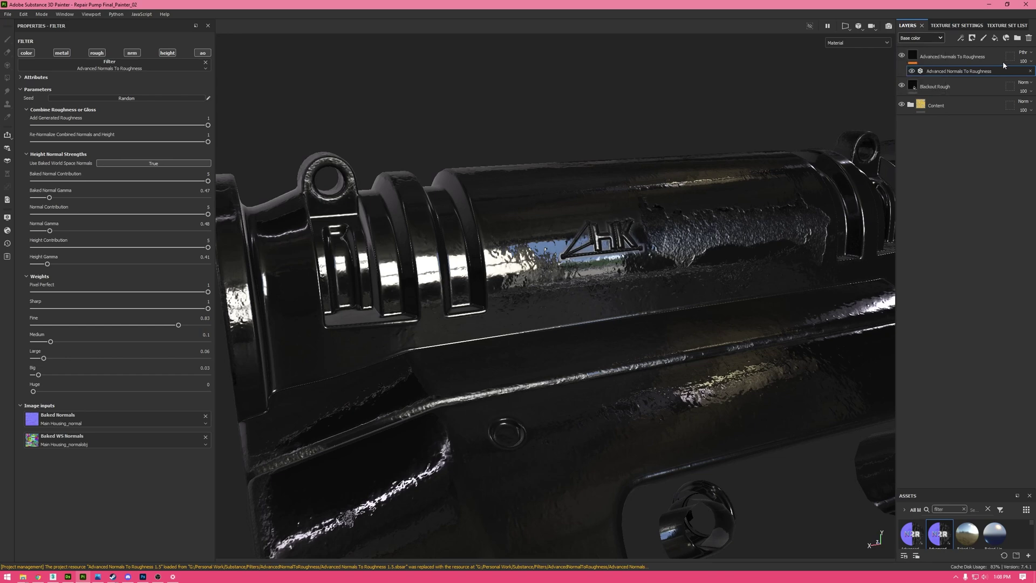
click(1031, 64)
mouse_move(1031, 75)
mouse_down()
mouse_move(945, 73)
mouse_move(1035, 78)
mouse_up()
drag(69, 126, 747, 133)
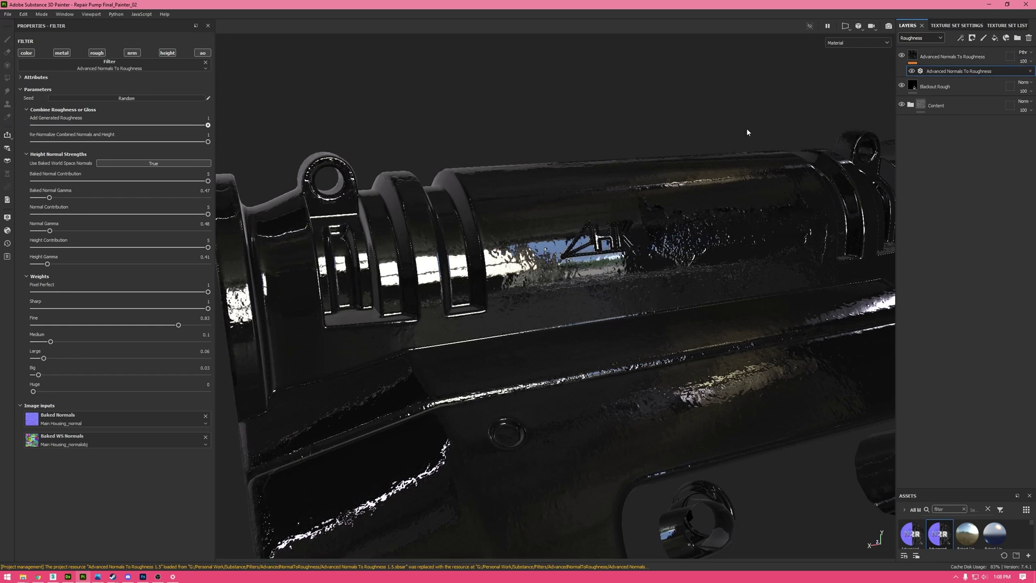
Hide the Blackout Rough layer and test Add Generated Roughness on the lifting lug in the roughness channel, ending at 1.
click(901, 86)
alt+drag(662, 137, 292, 133)
key(c)
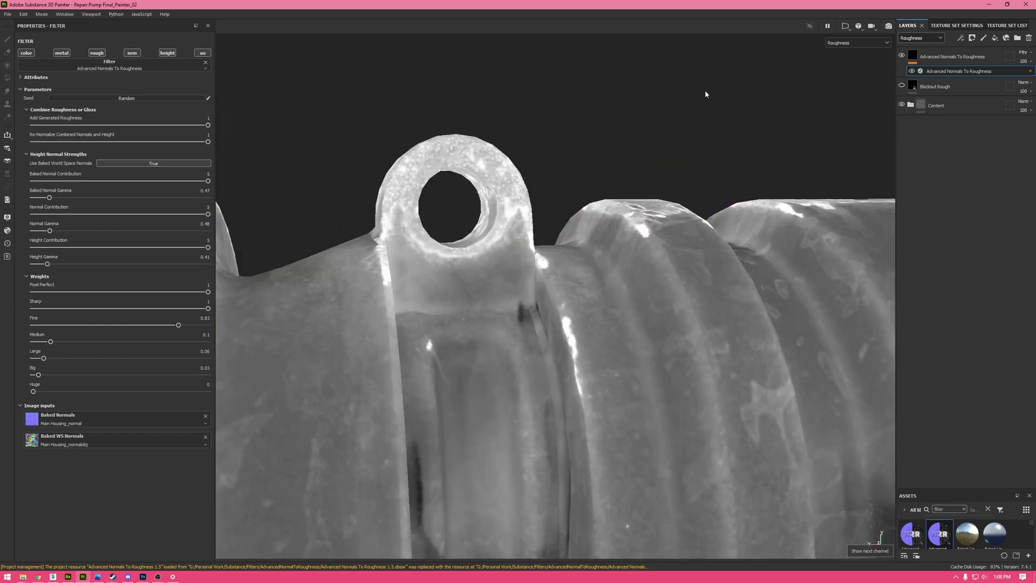
drag(164, 125, 254, 119)
Lower Re-Normalize Combined Normals and Height to 0.08 and check the roughness across the whole housing.
drag(138, 138, 48, 155)
scroll(393, 157, down, 5)
alt+middle_drag(593, 227, 501, 188)
scroll(382, 121, down, 2)
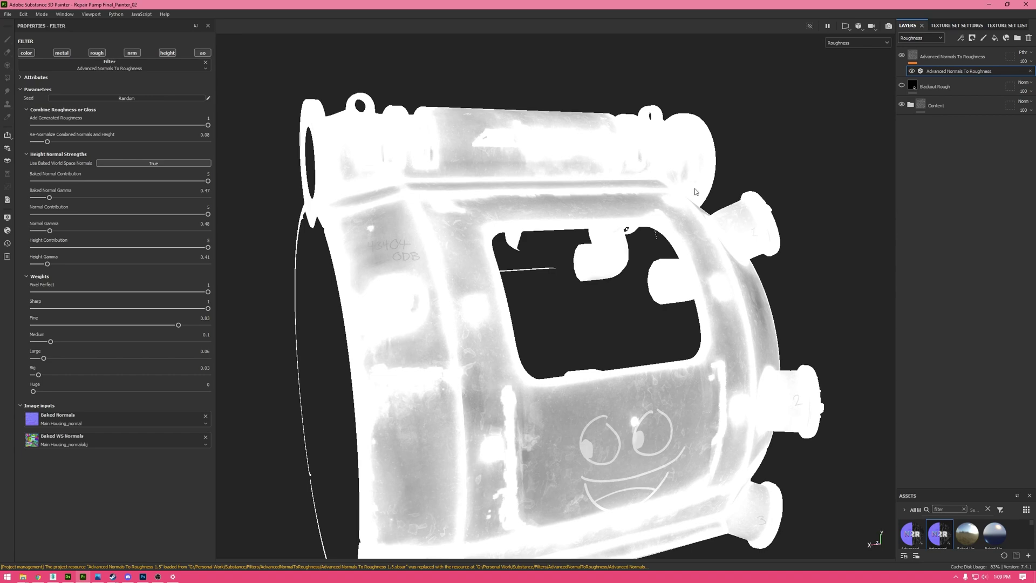
Show the full material on the round pipe flange and set Re-Normalize Combined Normals and Height to 1.
key(m)
alt+drag(503, 185, 243, 162)
scroll(740, 212, up, 3)
alt+drag(740, 212, 582, 228)
scroll(570, 243, up, 4)
drag(47, 142, 208, 141)
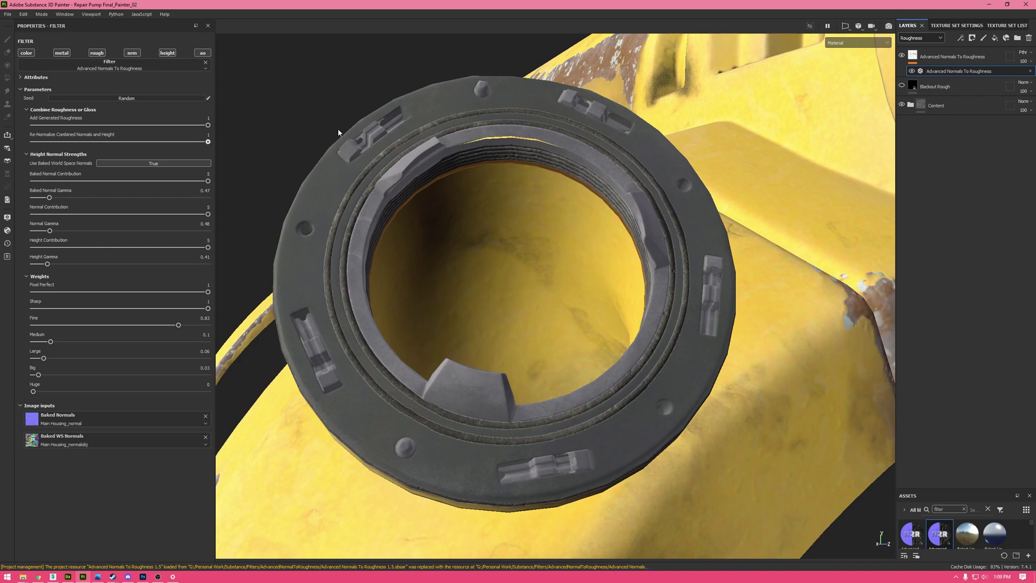
Set Add Generated Roughness to 0.3 and check the material on the flange and housing.
alt+drag(448, 135, 567, 141)
mouse_move(85, 126)
mouse_down()
mouse_move(35, 131)
mouse_move(86, 134)
mouse_up()
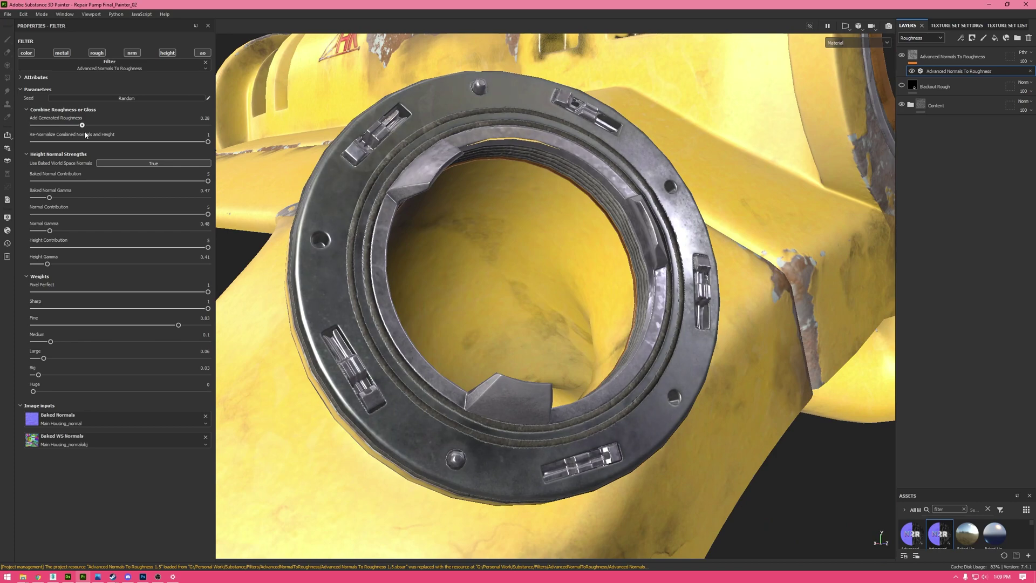
alt+drag(464, 173, 620, 214)
alt+drag(496, 208, 560, 222)
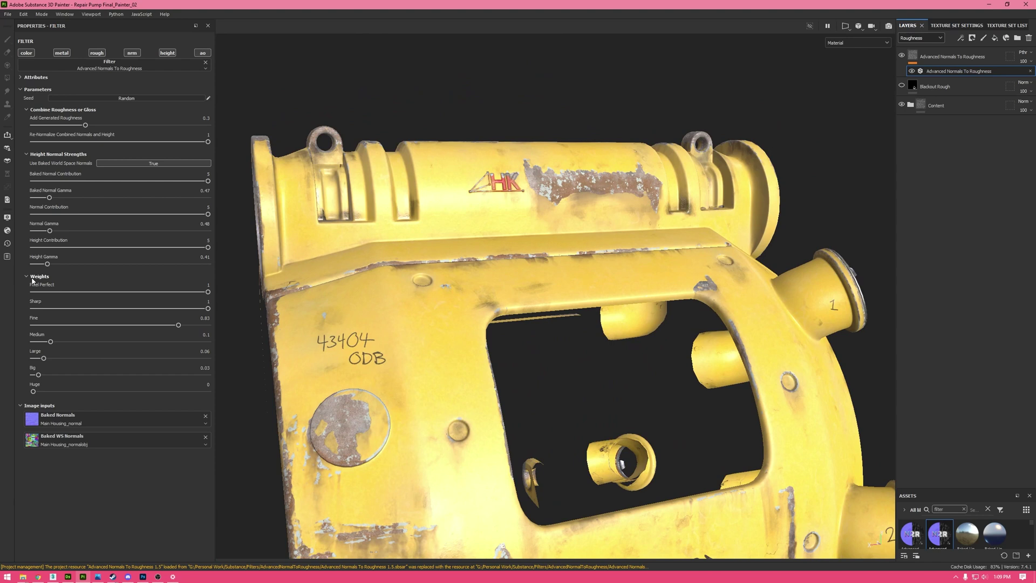